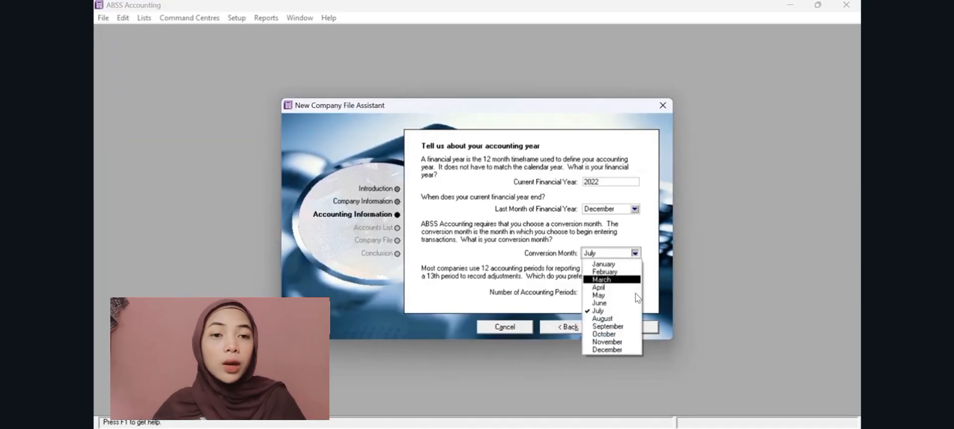
Set the conversion month to November for financial year 2022 and confirm the accounting information
left_click(633, 343)
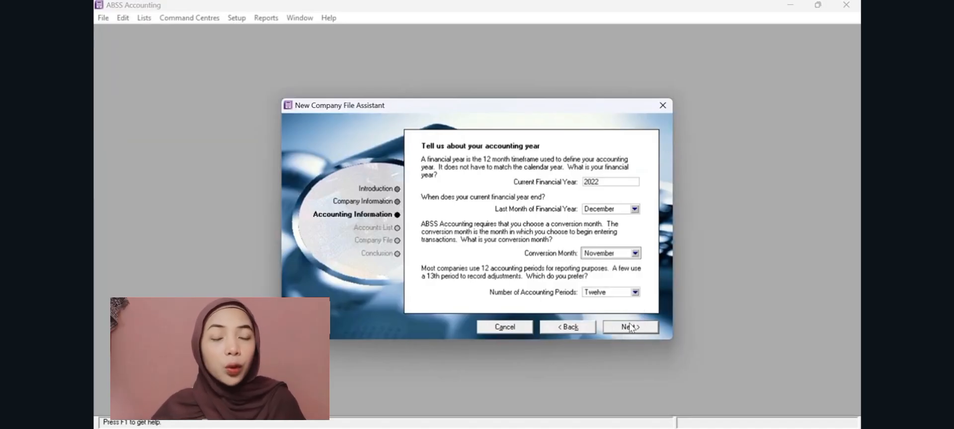
left_click(631, 330)
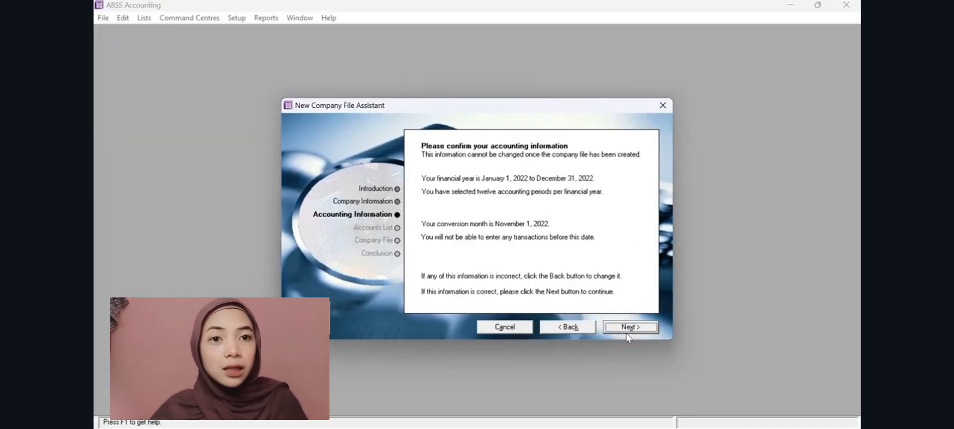
left_click(629, 333)
Choose to import the accountant's list of accounts after setup, and create the company file
left_click(447, 238)
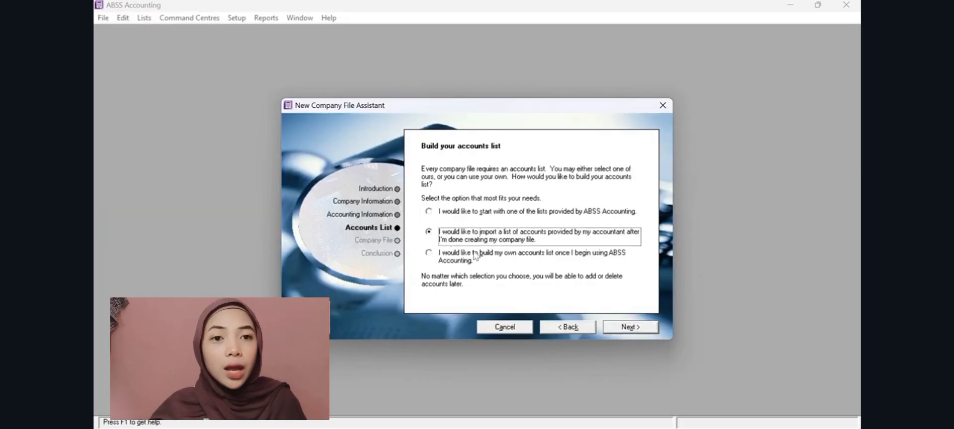
left_click(636, 328)
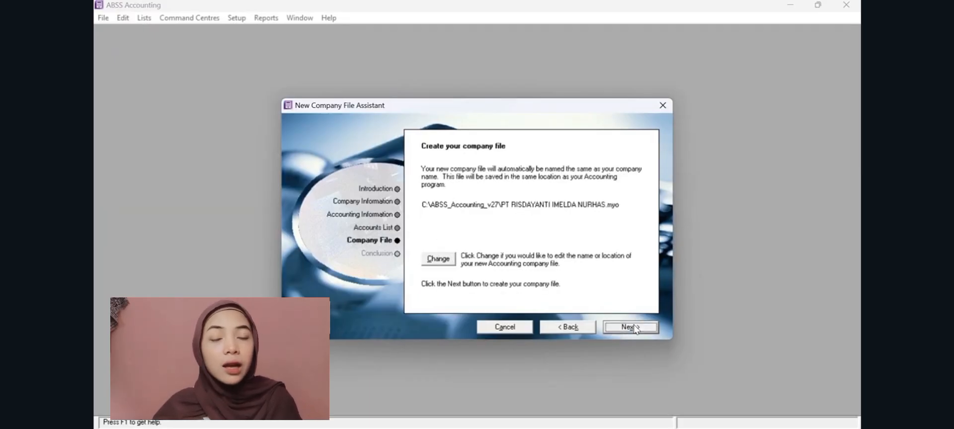
left_click(431, 264)
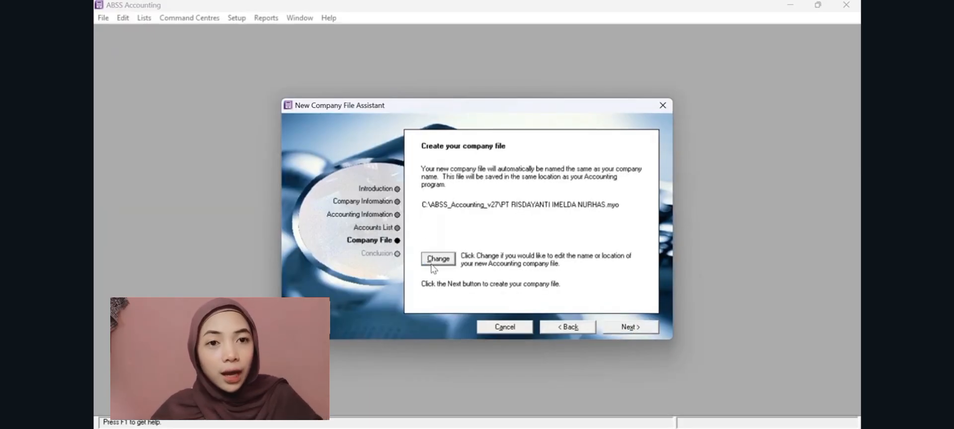
left_click(629, 327)
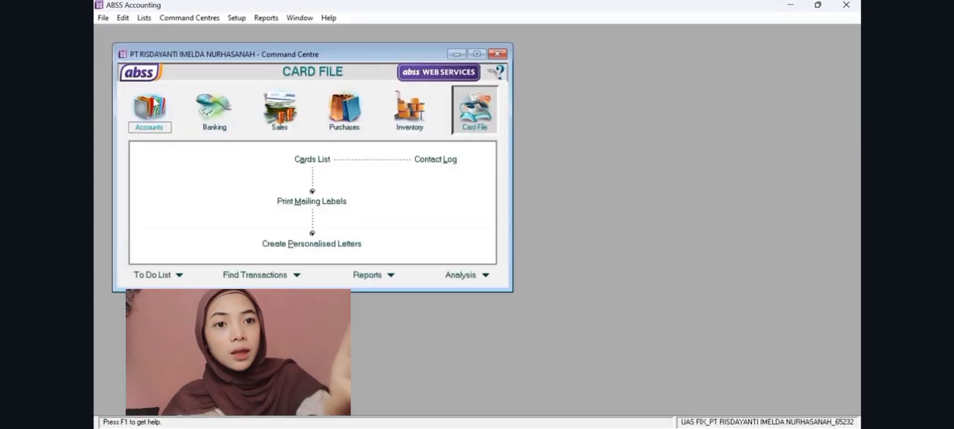
In the Accounts List, add Other Asset account 1-1100 named Cash In Bank with an opening balance of 68550
left_click(160, 102)
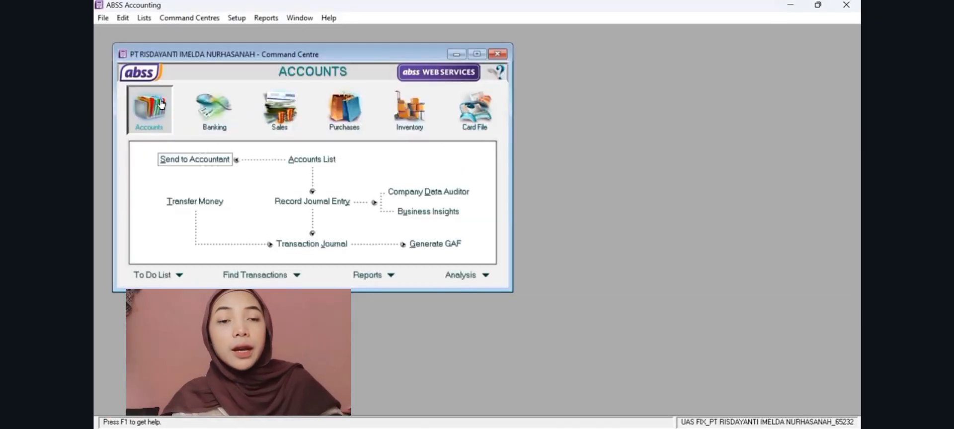
left_click(291, 164)
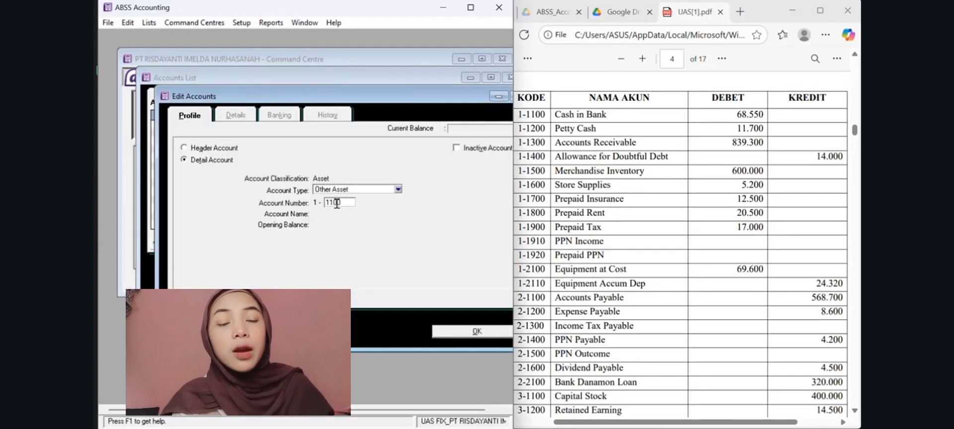
key("Tab")
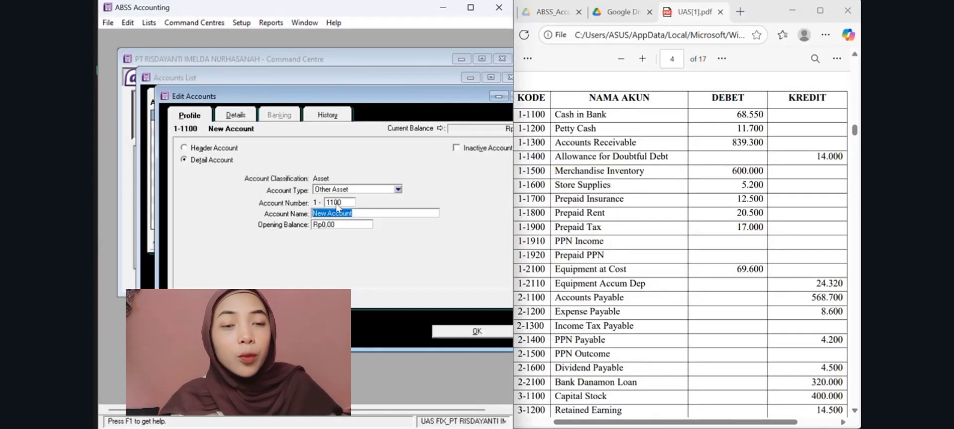
type("Cash In BAN")
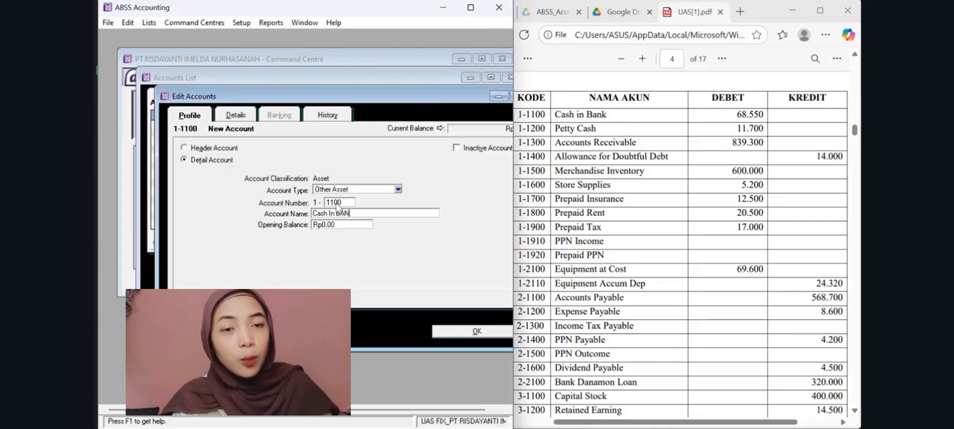
type("nk")
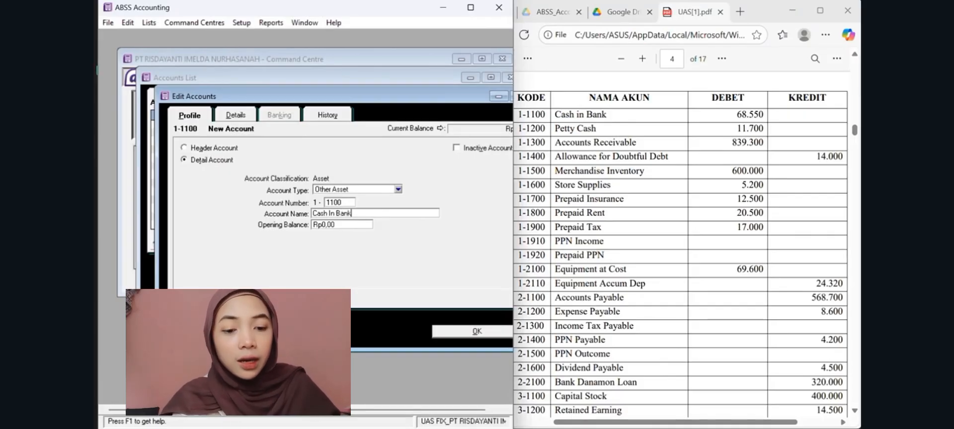
key("Tab")
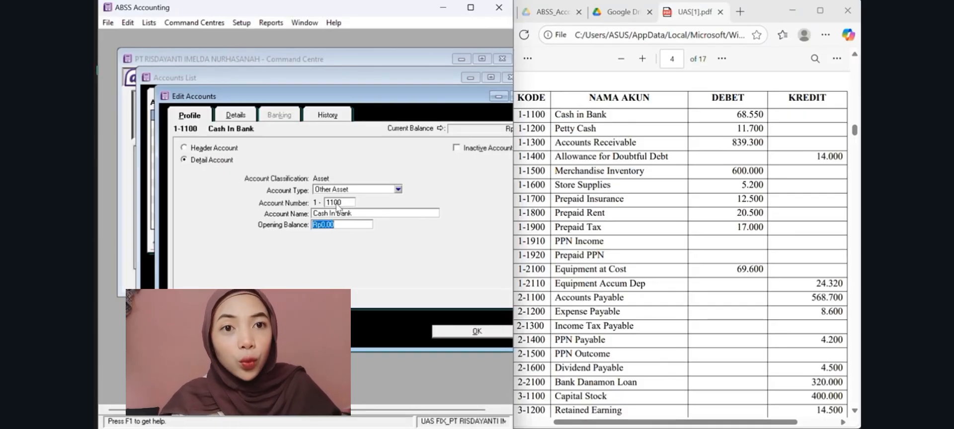
type("68")
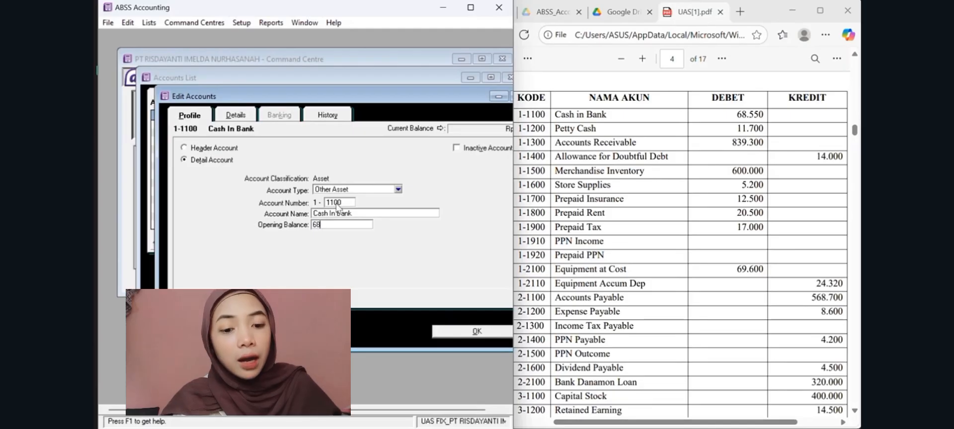
type("550")
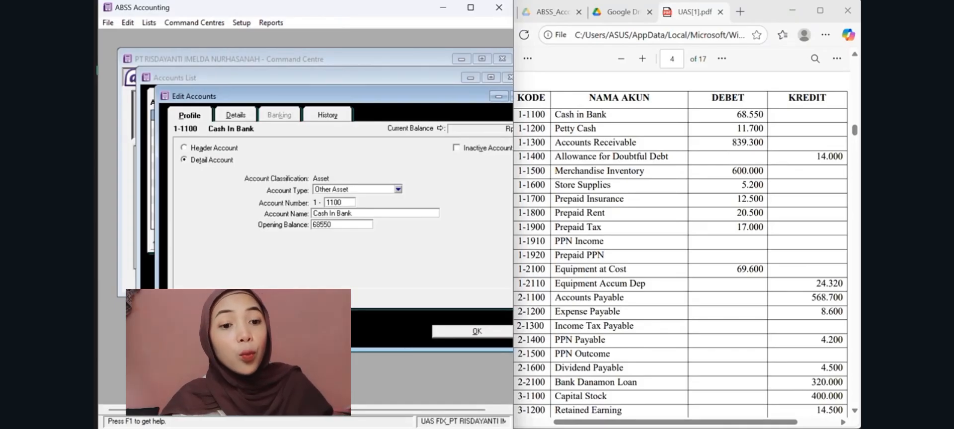
Add Other Asset account 1-1200 named Petty Cash with an opening balance of 11700
type("12")
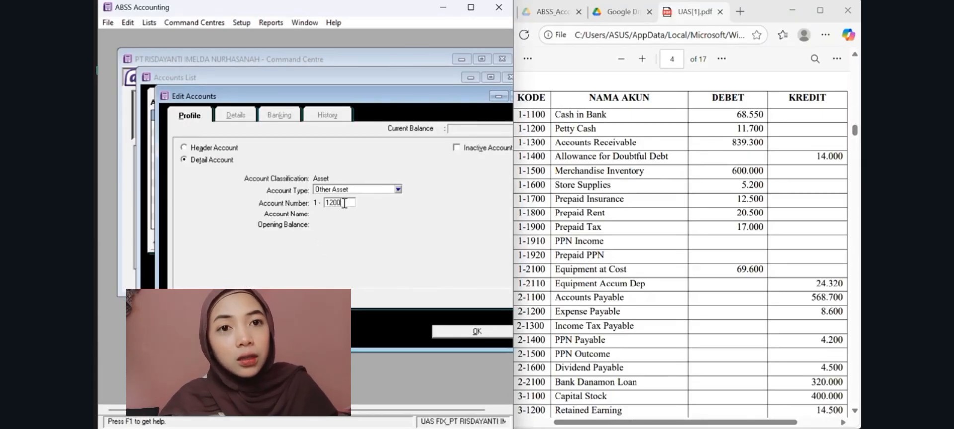
key("Tab")
type("Petty Cash")
key("Tab")
type("11700")
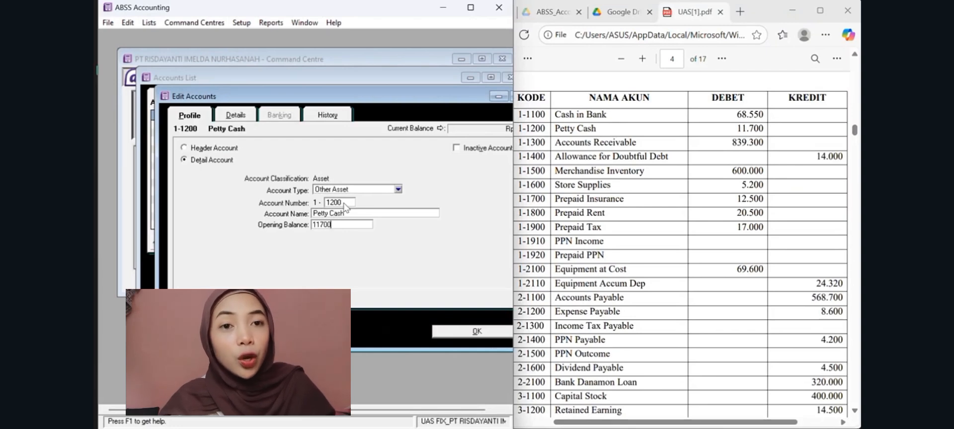
key("Return")
Add Other Asset account 1-1300 named Account Receivable with an opening balance of 839300
type("1300")
key("Tab")
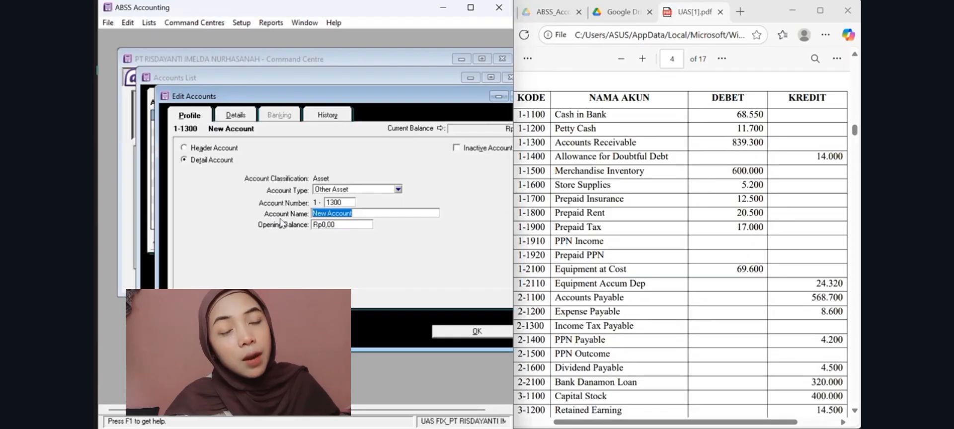
type("Account")
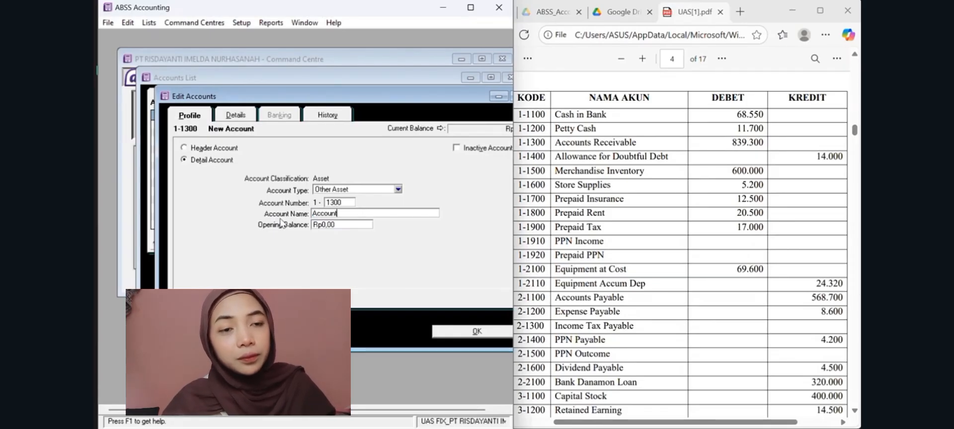
type(" Rece")
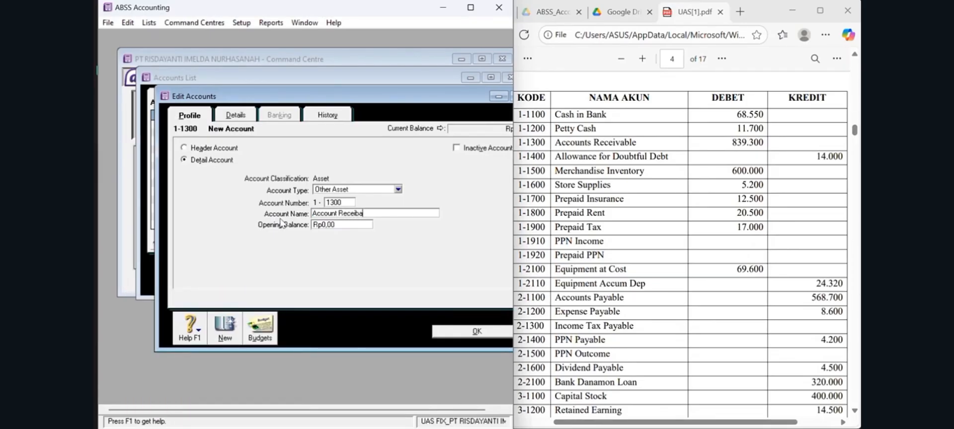
type("ivable")
key("Tab")
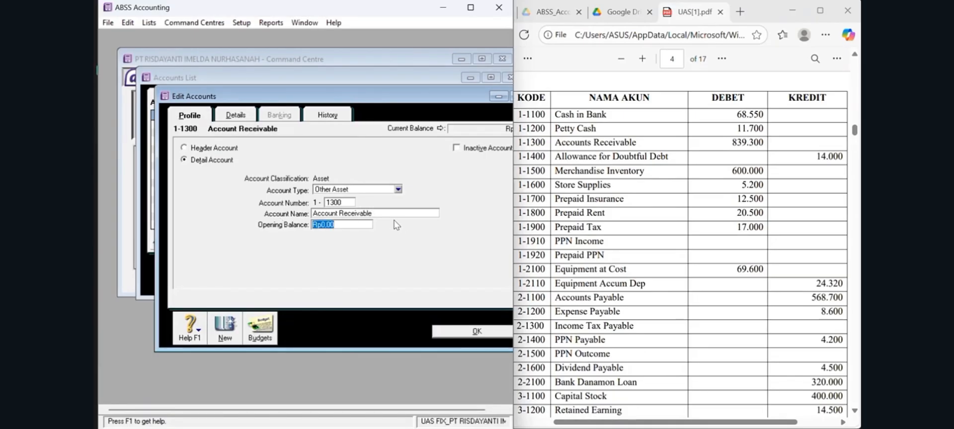
type("839300")
Add Other Asset account 1-1400 named Allowance for Doubtful Debt with an opening balance of -14000
left_click(224, 329)
type("1400")
key("Tab")
type("Allow")
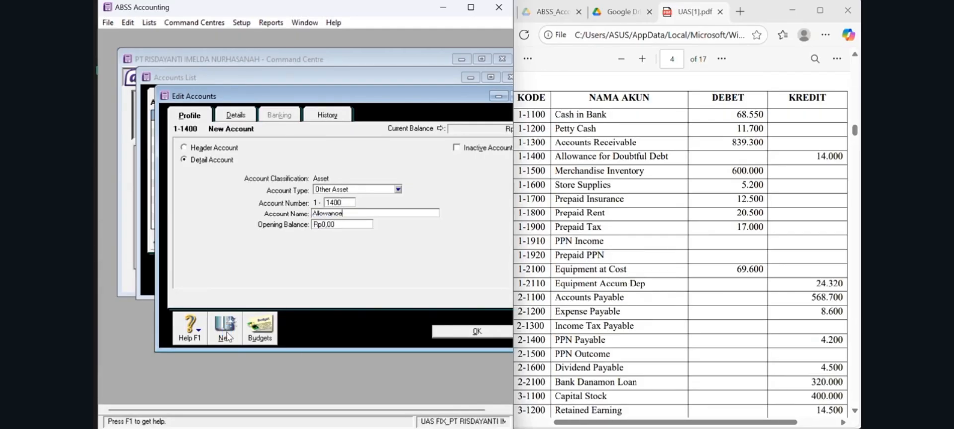
type("ance for Dou")
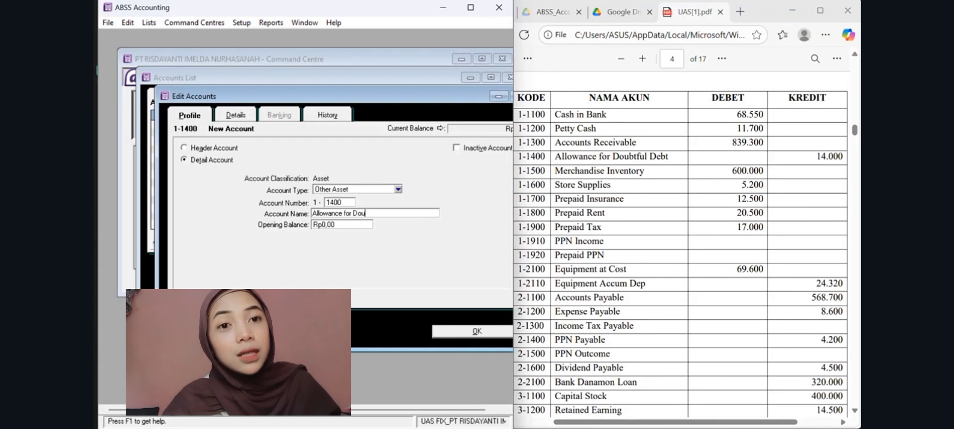
type("blt")
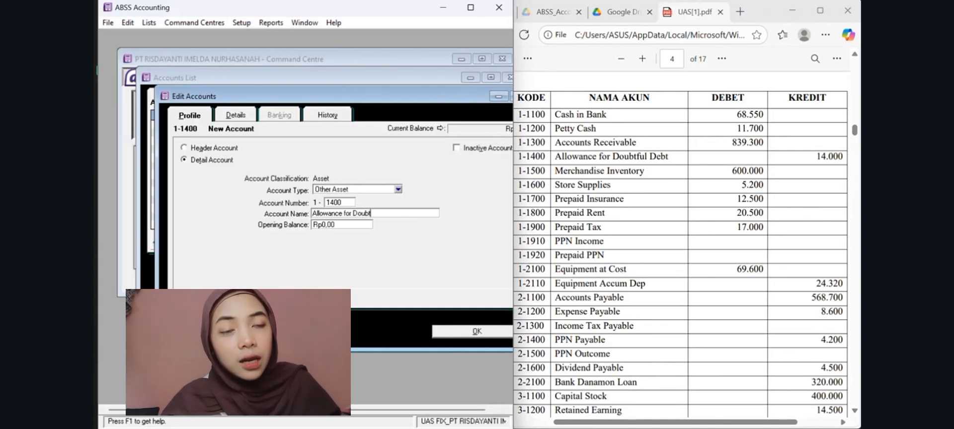
type("ful Debt")
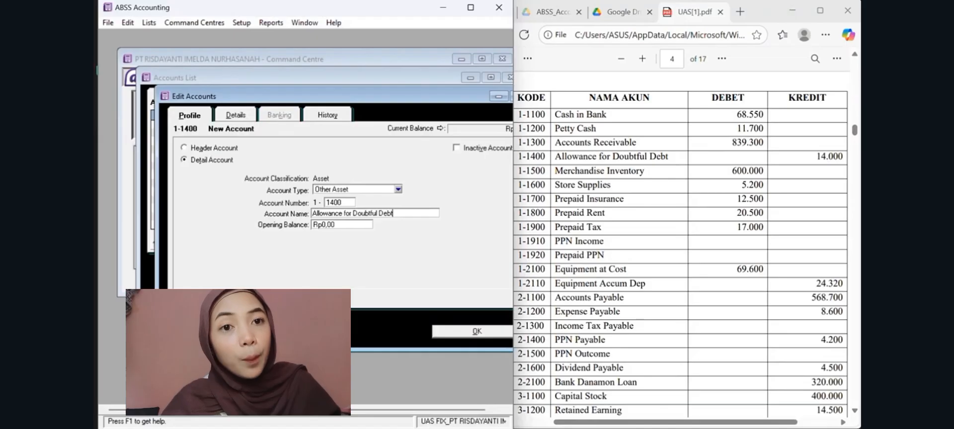
key("Tab")
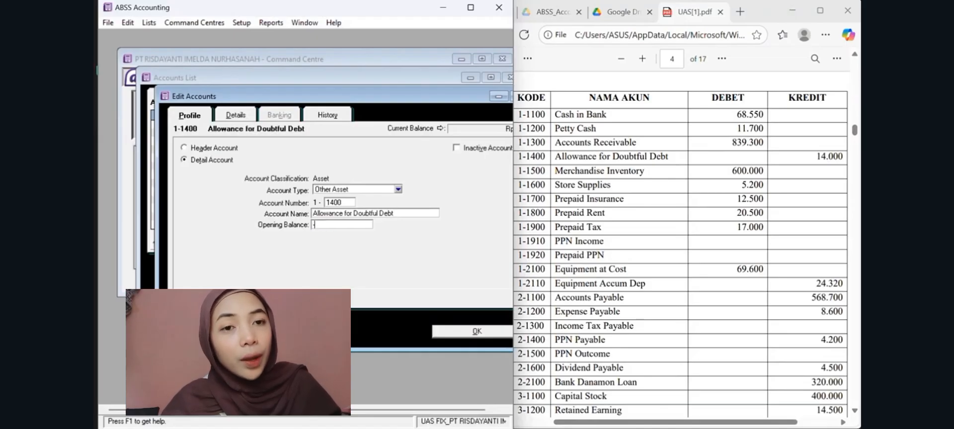
type("-14000")
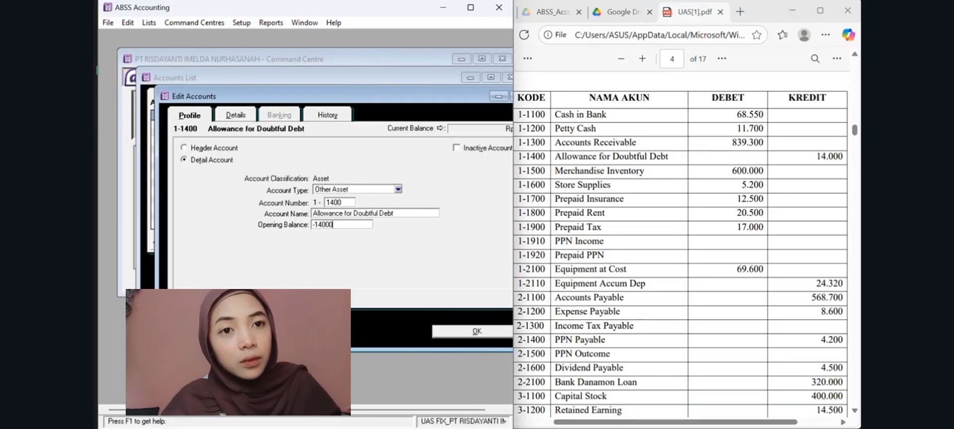
key("Return")
Add Fixed Asset account 1-2100 named Ewquipment at Cost with opening balance 69600, and set Equipment Accum Dep's opening balance to -24320
type("2100")
key("Tab")
type("Ewquipment at Cost")
key("Tab")
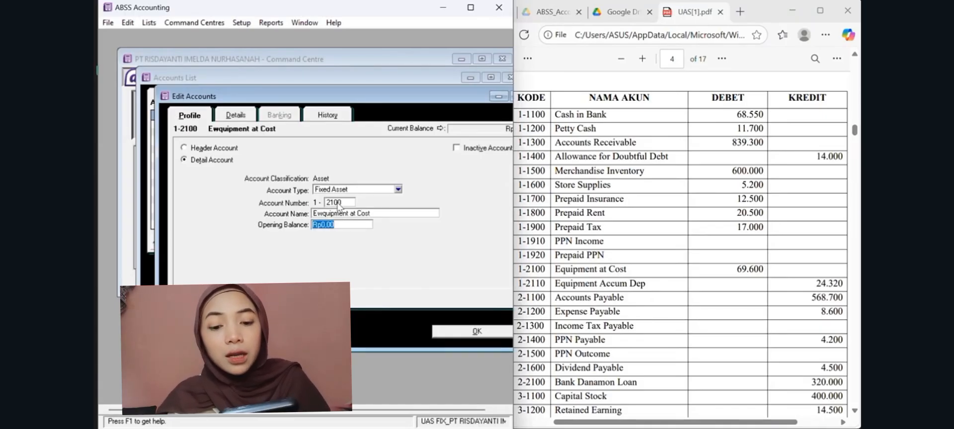
type("69600")
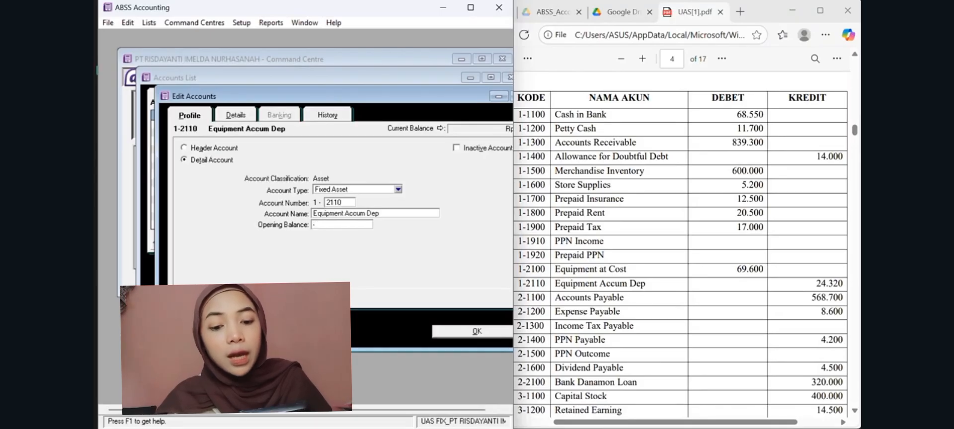
type("-24")
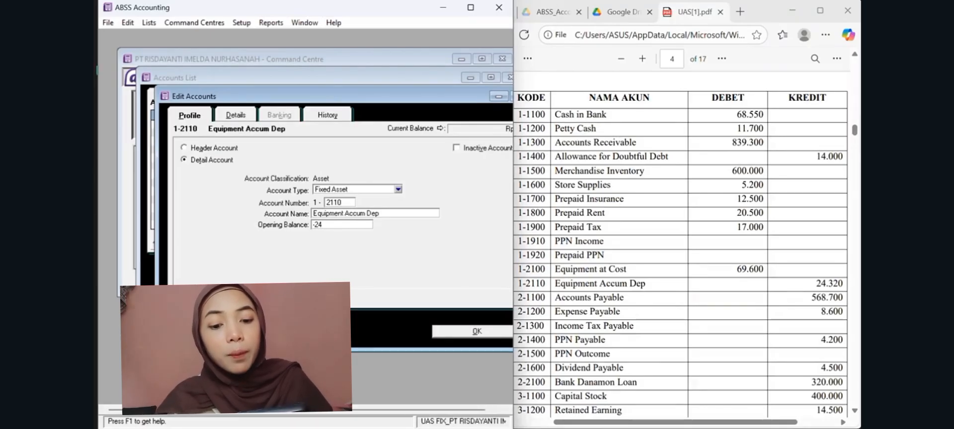
type("320")
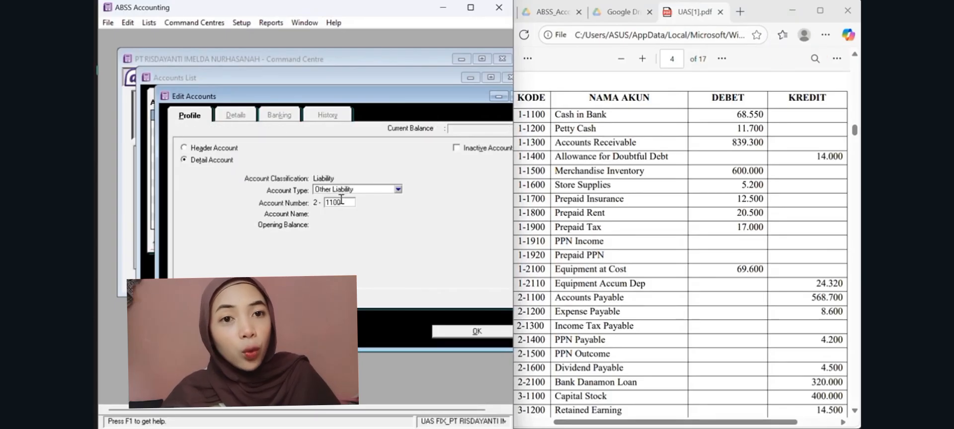
Add Other Liability account 2-1100 named Account Payable with an opening balance of 568700
key("Tab")
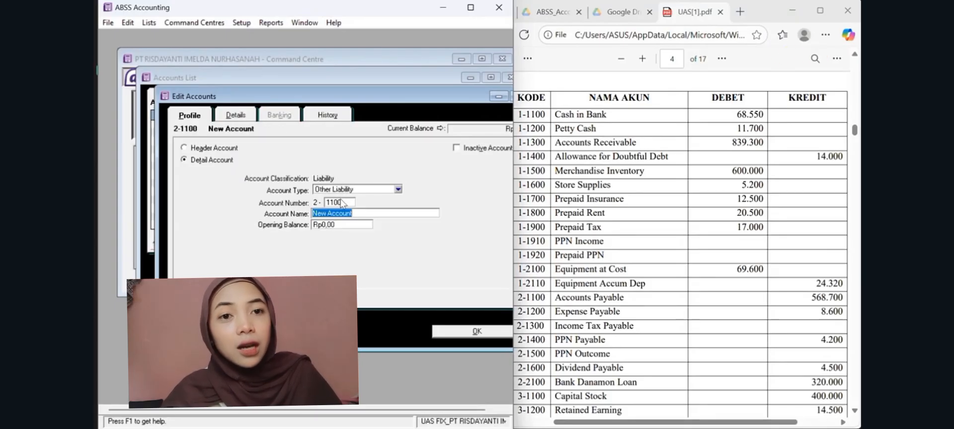
type("Account Payable")
key("Tab")
type("568700")
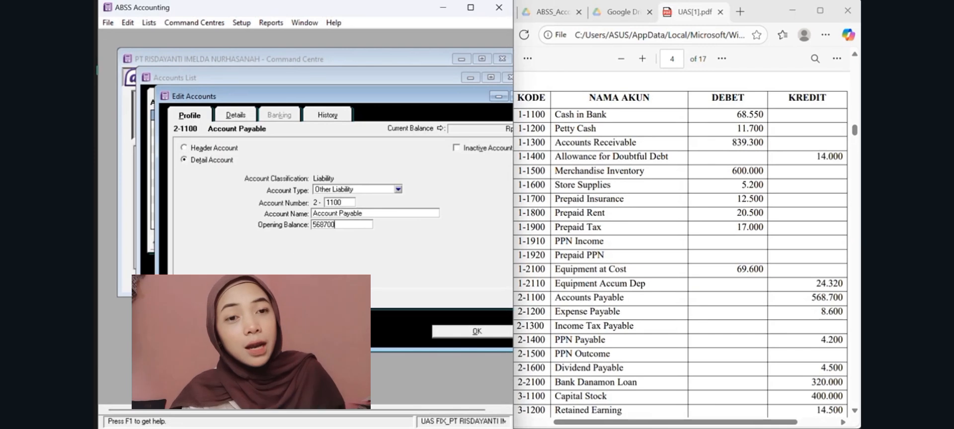
key("Return")
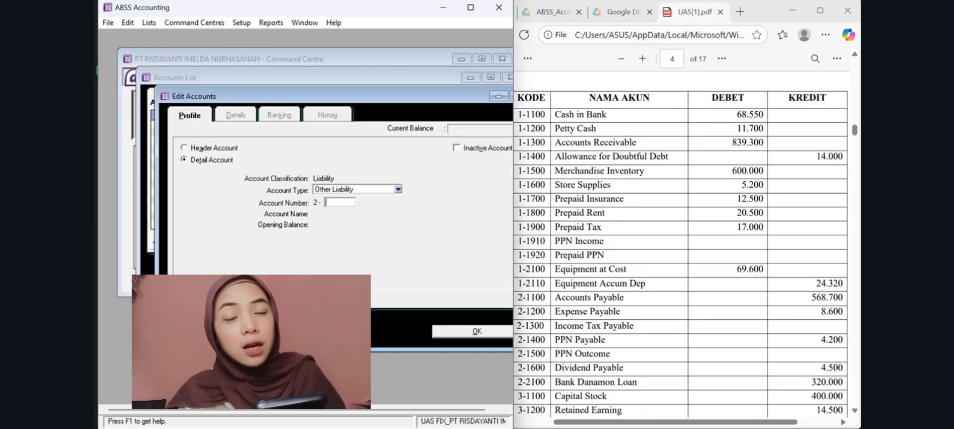
Add Other Liability account 2-1200 and Equity account 3-1200 named Retained Earning with an opening balance of 14500
type("120")
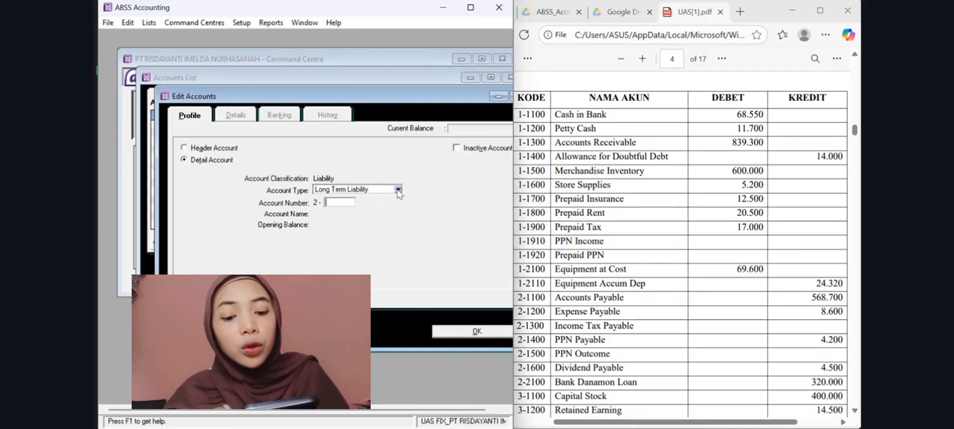
left_click(398, 189)
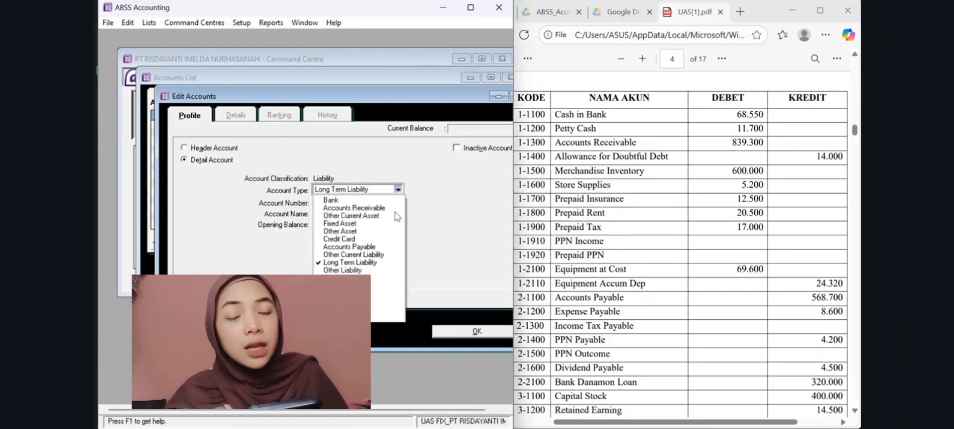
left_click(348, 278)
left_click(330, 203)
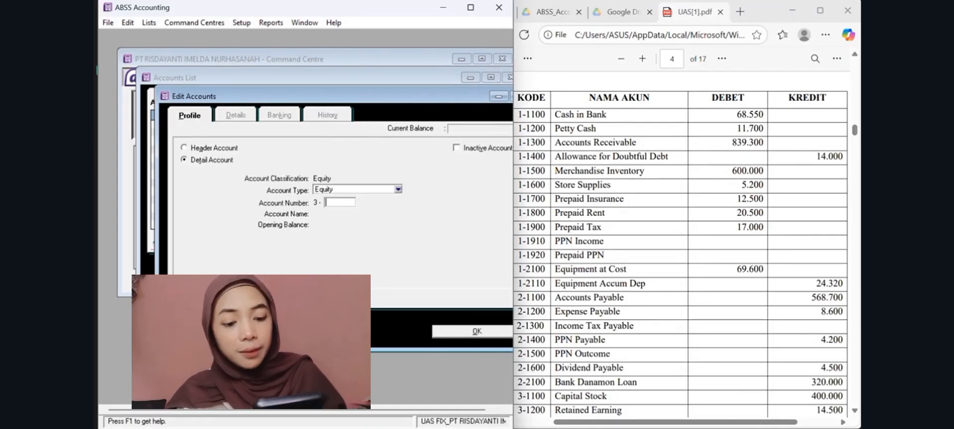
type("1200")
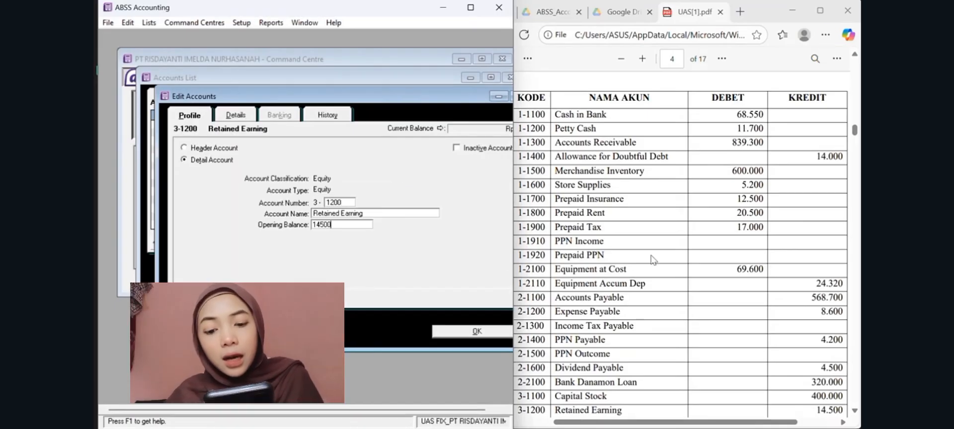
Add Equity account 3-1300 named Devident with opening balance -27500, and Income account 4-1100 named Sales with opening balance 852900
scroll(653, 260, "down", 2)
scroll(653, 260, "down", 5)
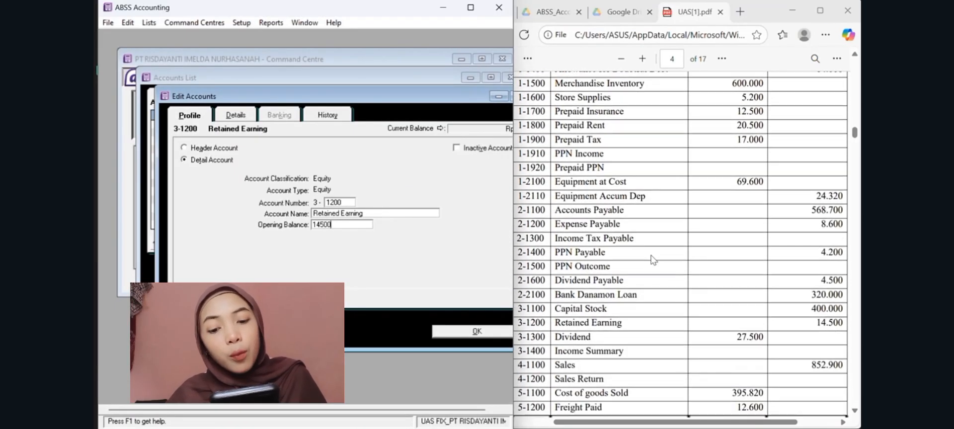
scroll(653, 259, "down", 1)
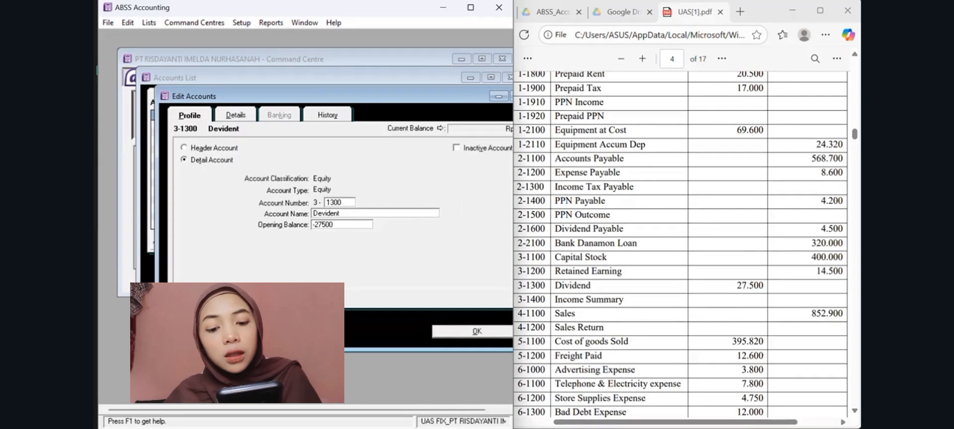
left_click(686, 255)
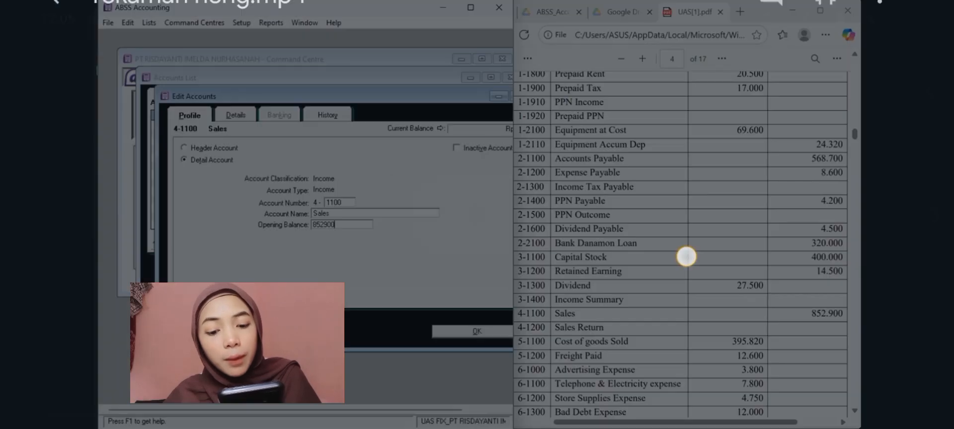
left_click(521, 206)
left_click(571, 144)
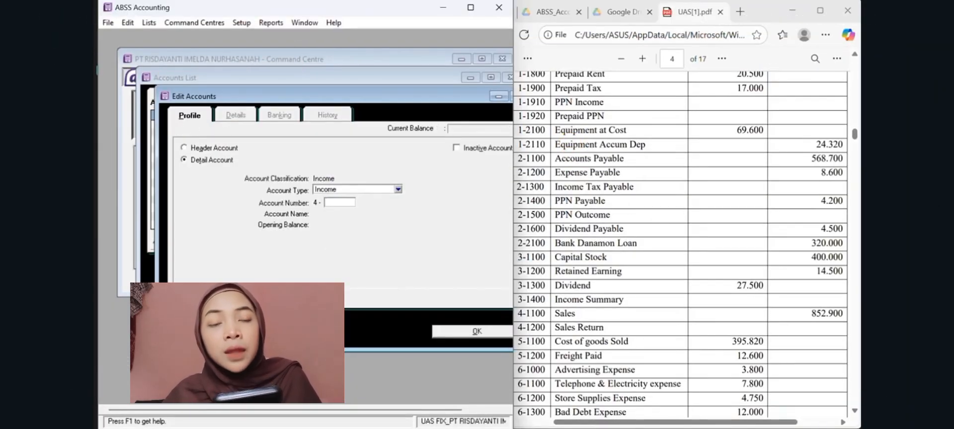
type("00")
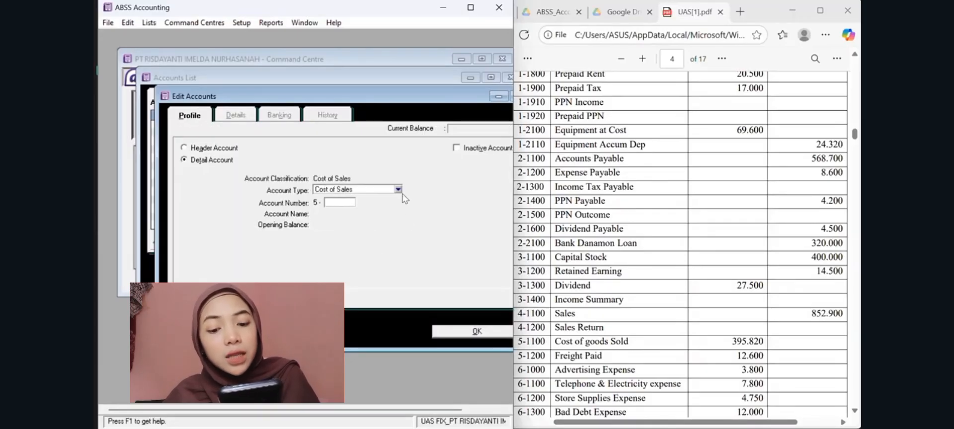
Add Expense account 6-1100 named Telephone & Electricity Expens with opening balance 7800, and enter the remaining expense accounts from the trial balance
left_click(399, 189)
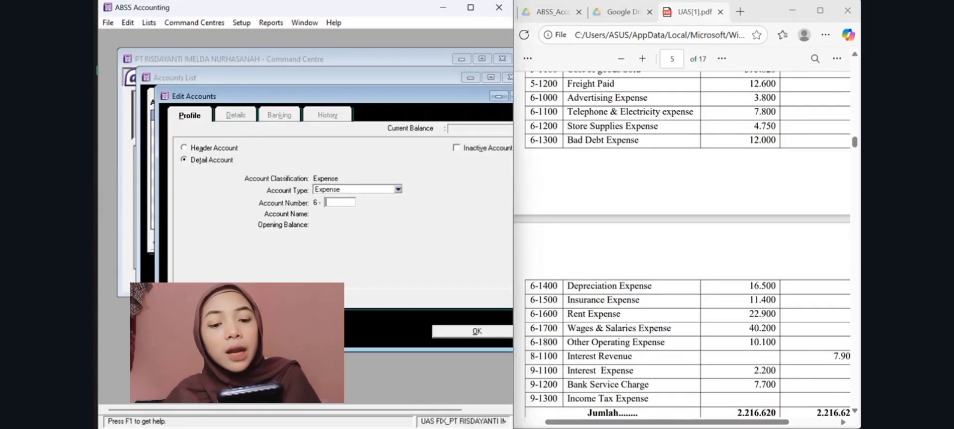
type("1100")
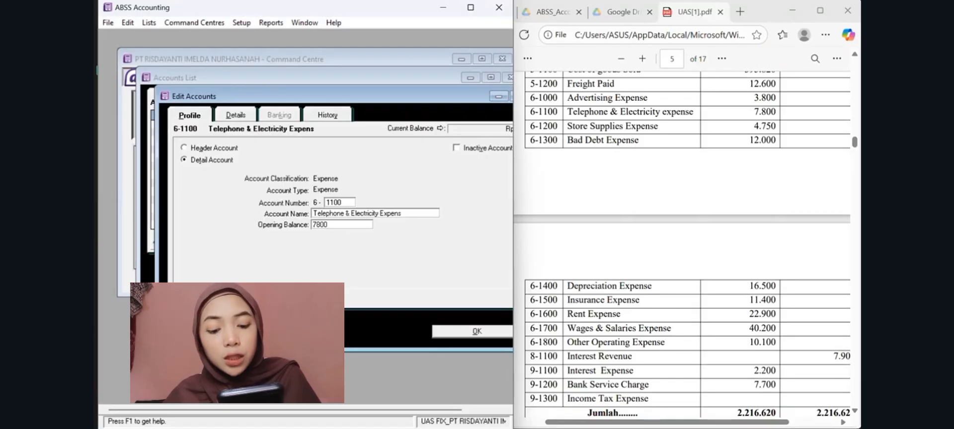
left_click(771, 48)
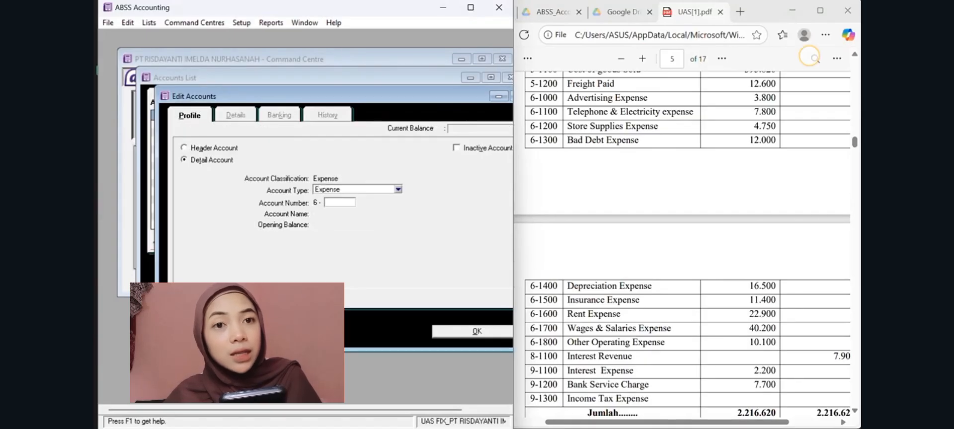
type("13")
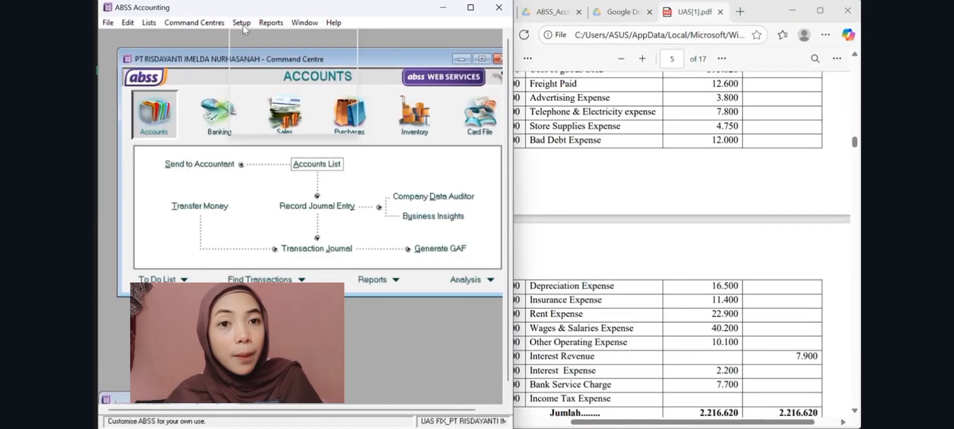
Open the account opening balances and check the entered amounts and the amount left to be allocated
left_click(243, 27)
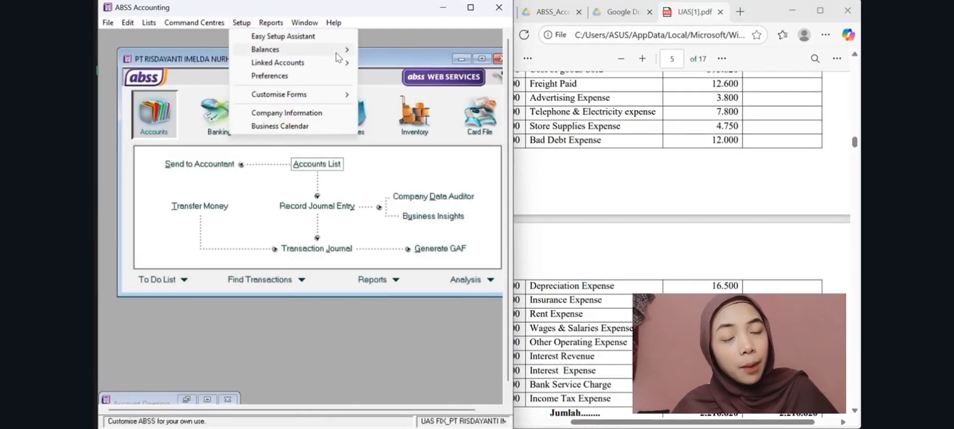
mouse_move(338, 49)
left_click(393, 46)
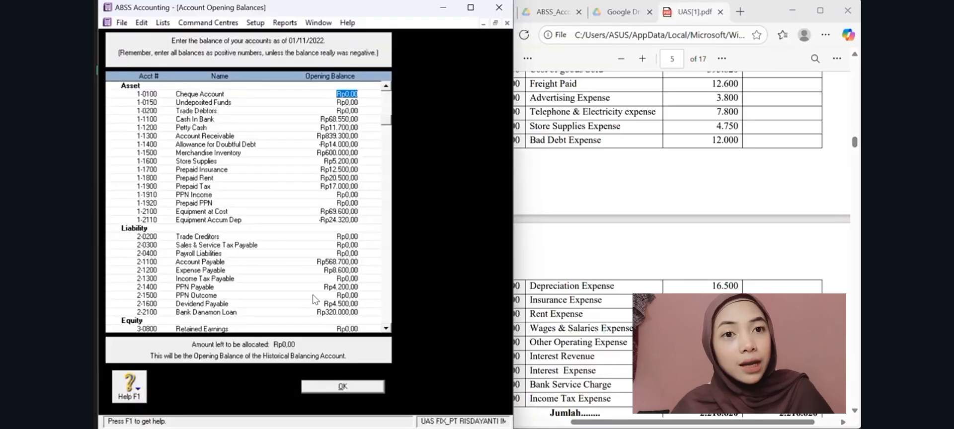
scroll(315, 304, "down", 1)
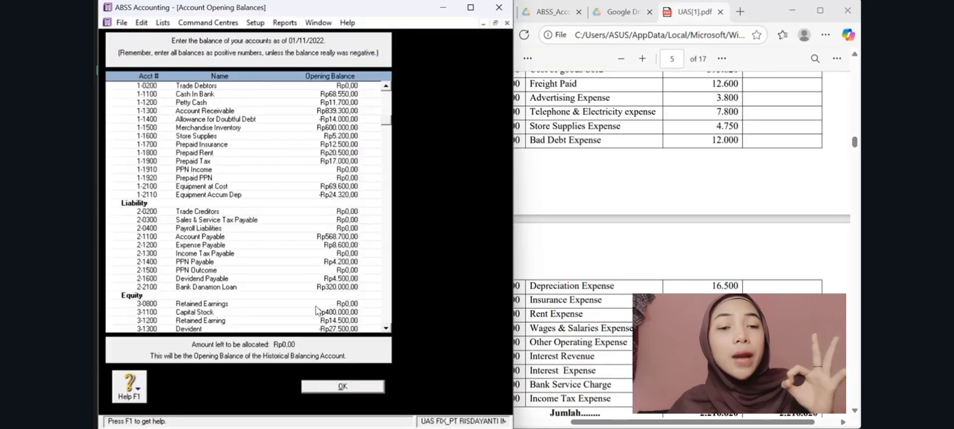
left_click(343, 387)
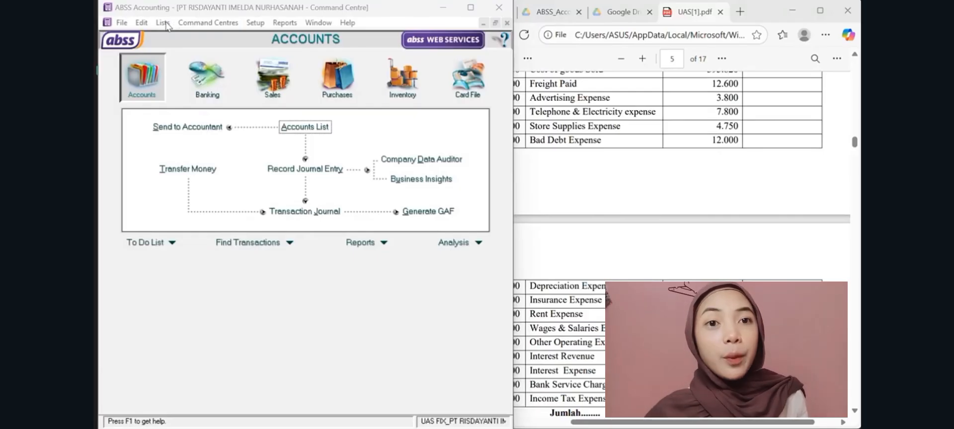
Set up a 10% Goods & Services Tax code PPN, Pajak Pertambahan Nilai, linked to 2-1500 for tax collected and 2-2200 for tax paid
left_click(163, 23)
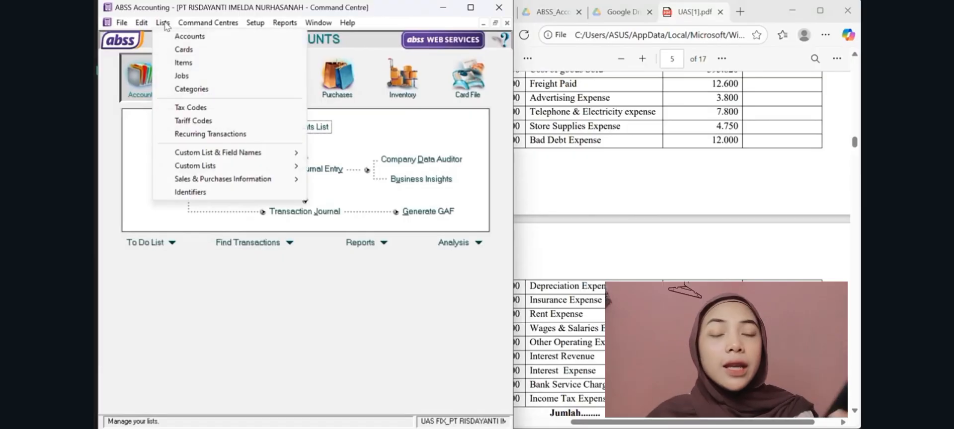
left_click(193, 107)
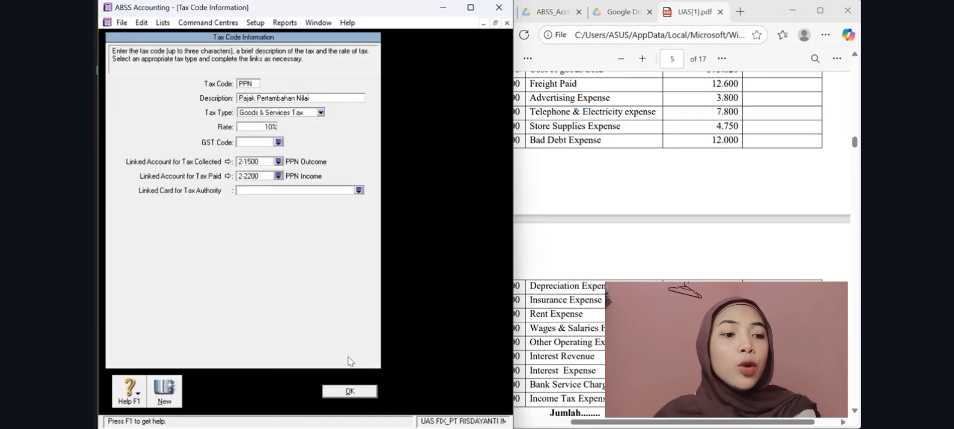
left_click(350, 392)
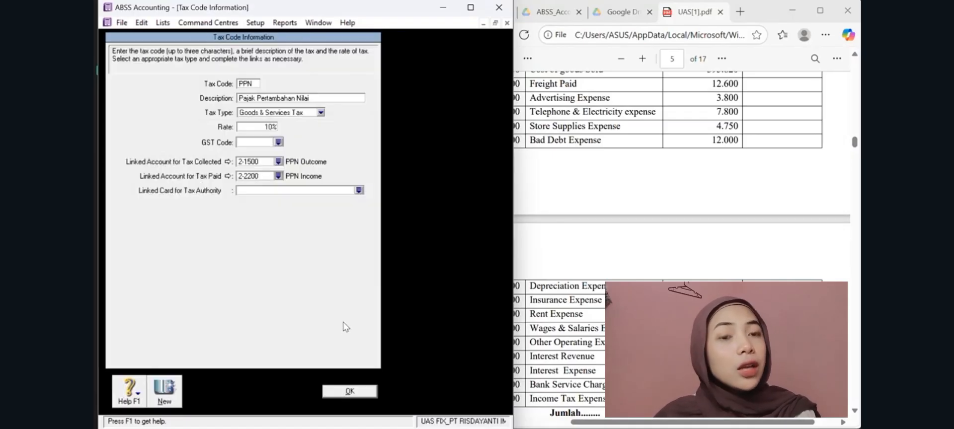
left_click(350, 392)
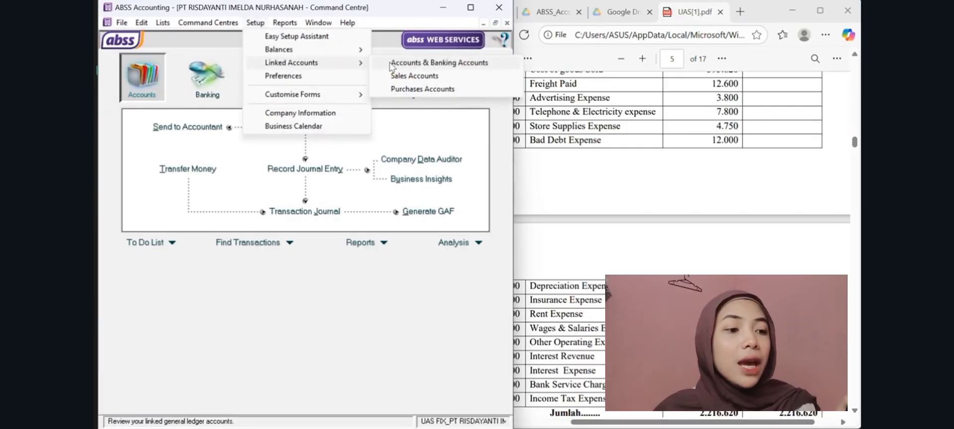
Change the linked bank account for undeposited funds to 1-1100 Cash In Bank
left_click(391, 63)
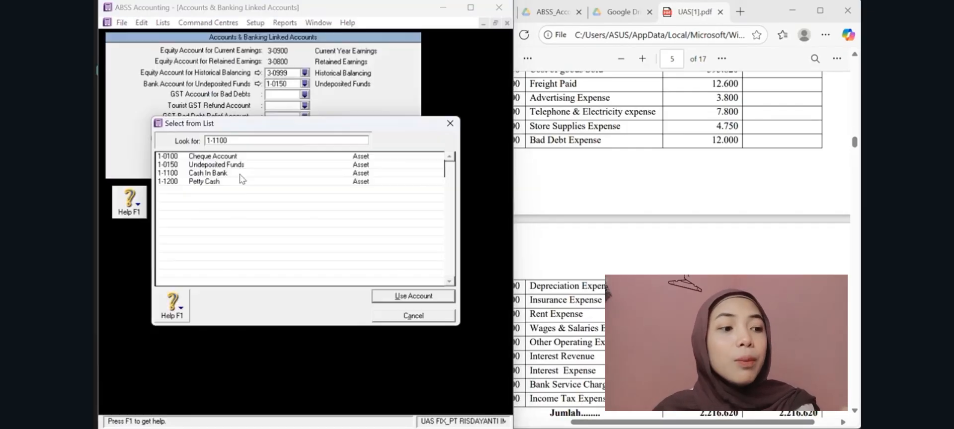
left_click(241, 174)
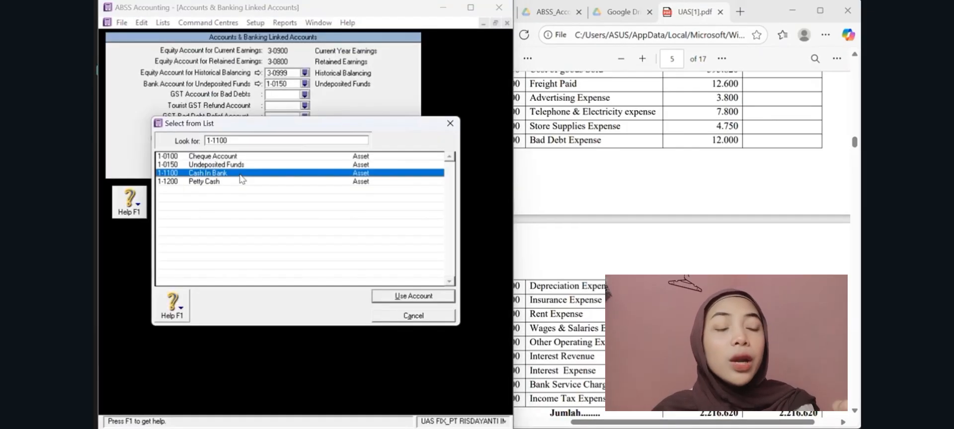
left_click(415, 297)
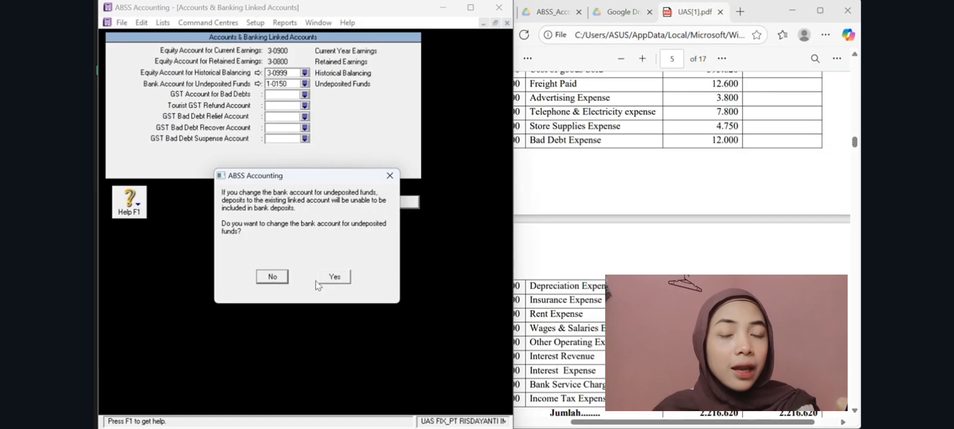
left_click(332, 277)
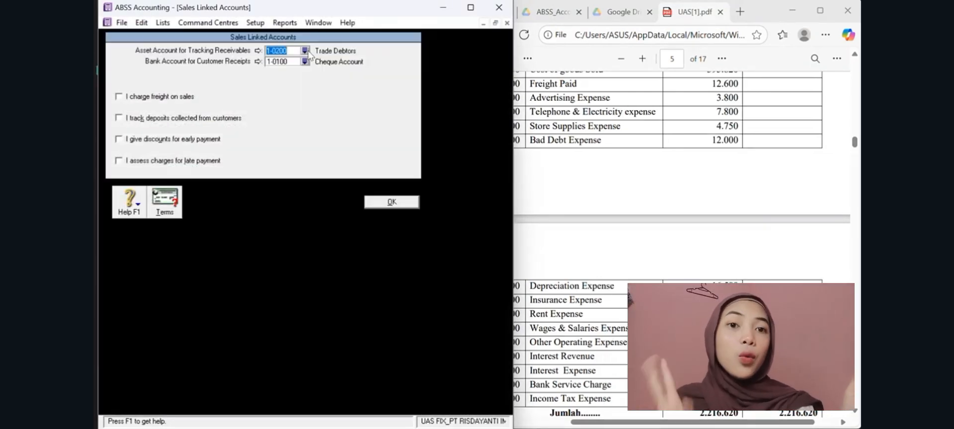
Set the sales linked accounts to 1-1300 Account Receivable for tracking receivables and 1-1100 Cash In Bank for customer receipts
left_click(305, 52)
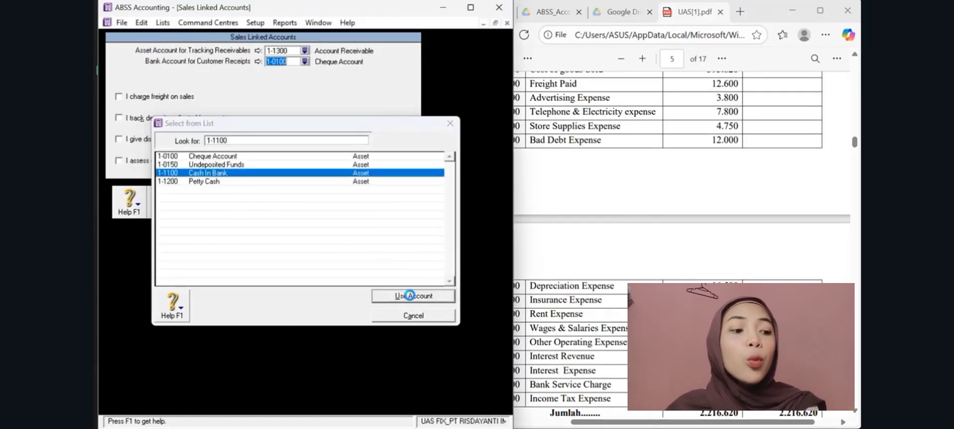
left_click(411, 298)
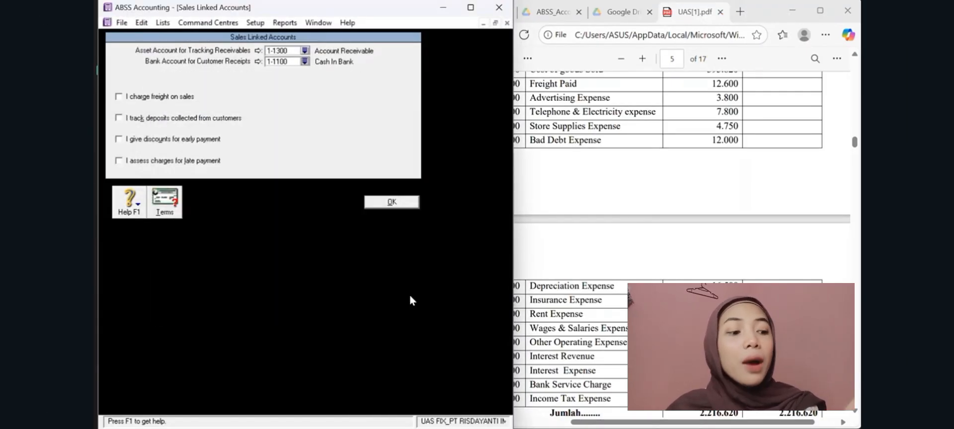
left_click(389, 203)
Set the purchases linked accounts to 2-1100 Account Payable for tracking payables and 1-1100 Cash In Bank for paying bills
left_click(255, 22)
mouse_move(291, 62)
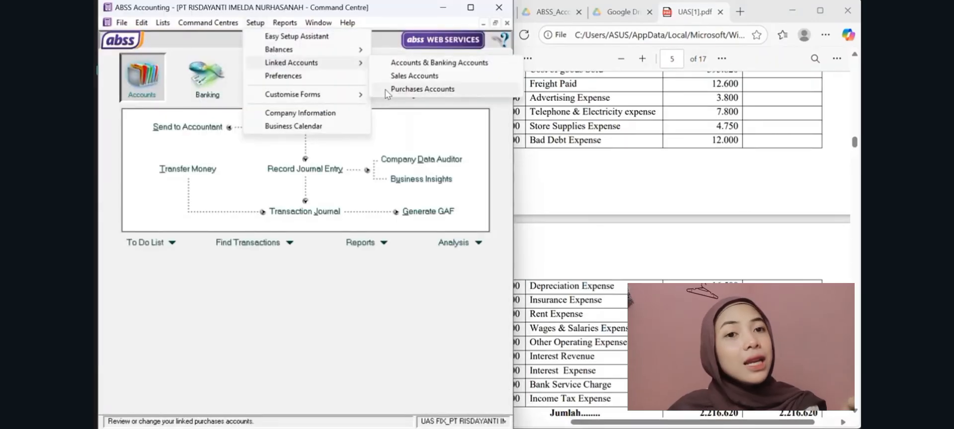
left_click(386, 89)
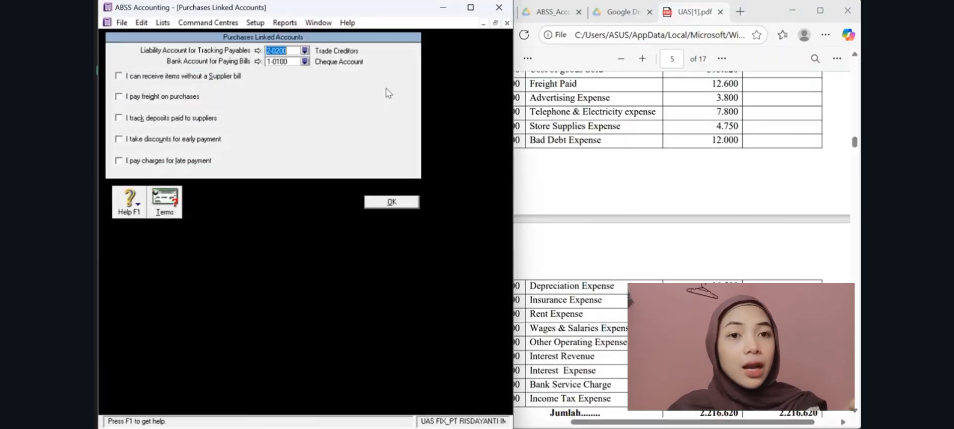
left_click(305, 51)
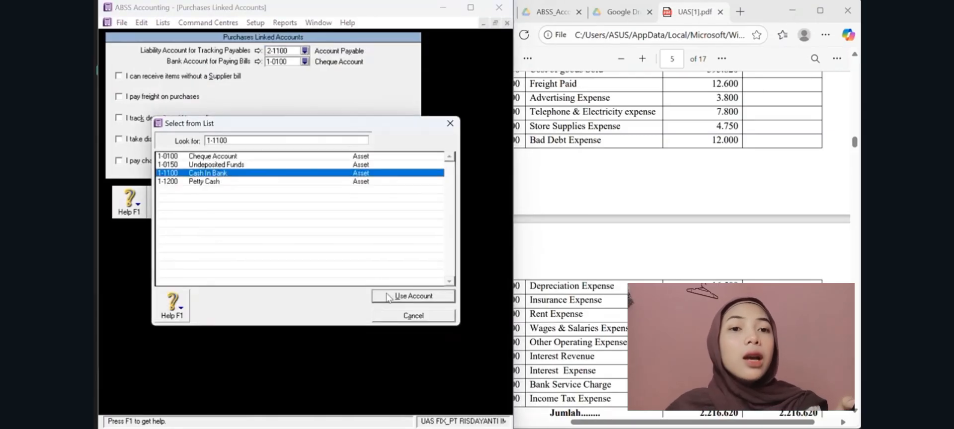
left_click(388, 297)
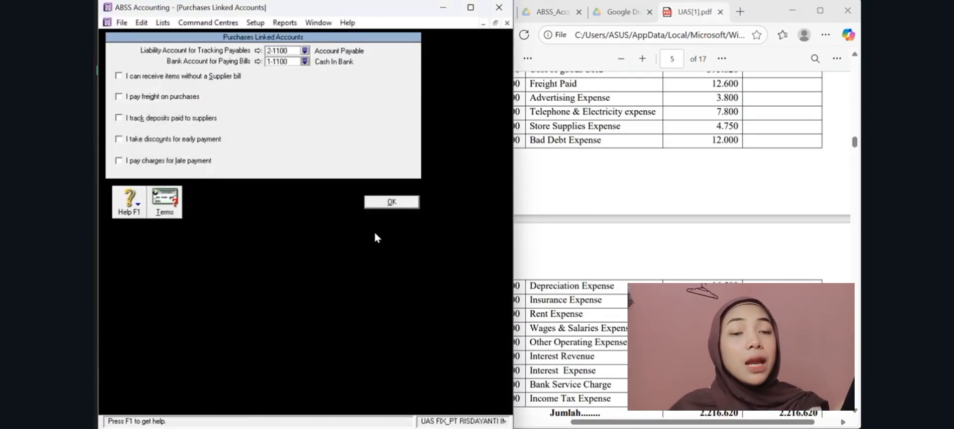
left_click(390, 202)
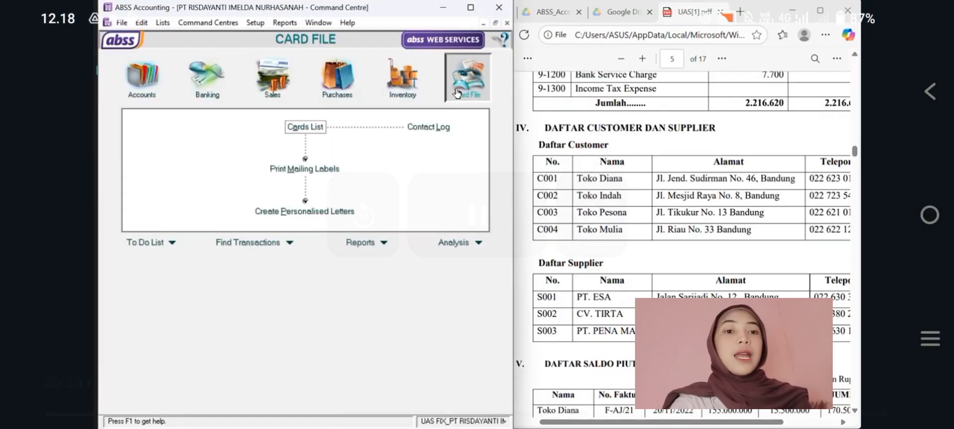
Create the customer card Toko Diana with card ID C001 and set its tax code to PPN
left_click(317, 127)
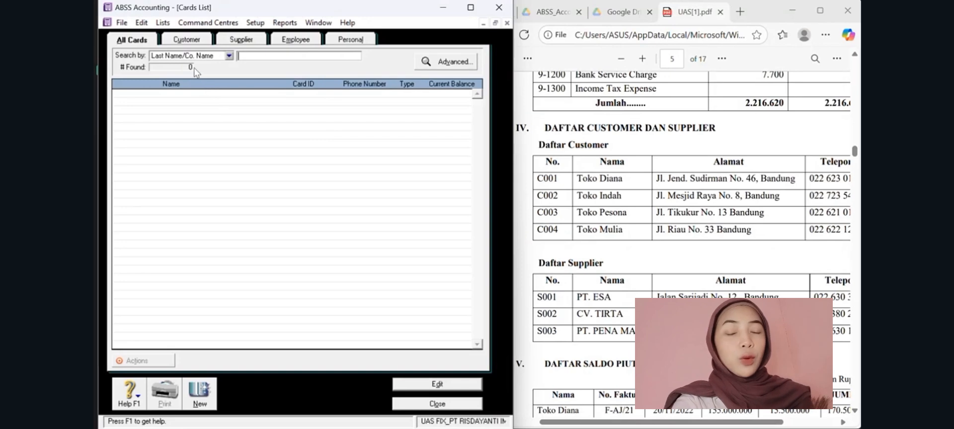
left_click(183, 41)
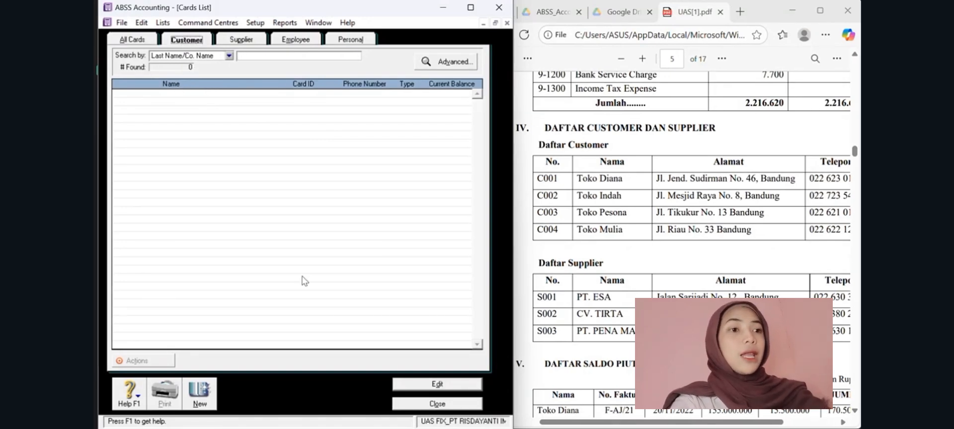
left_click(198, 404)
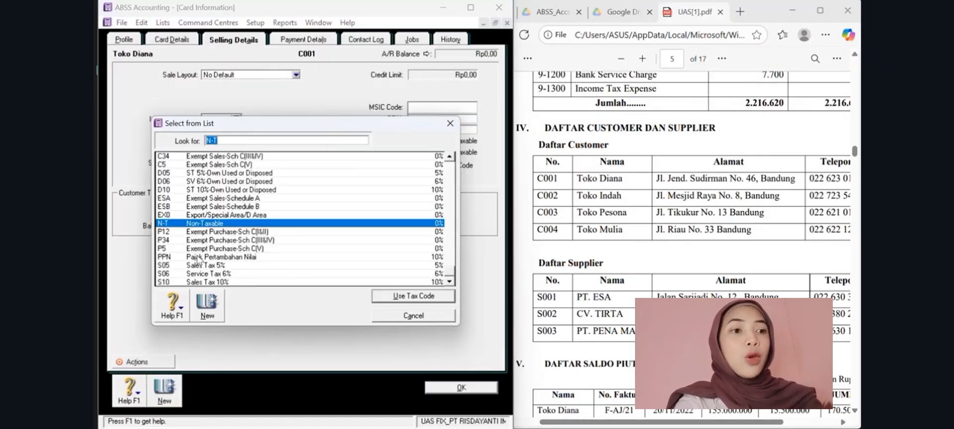
type("PPN")
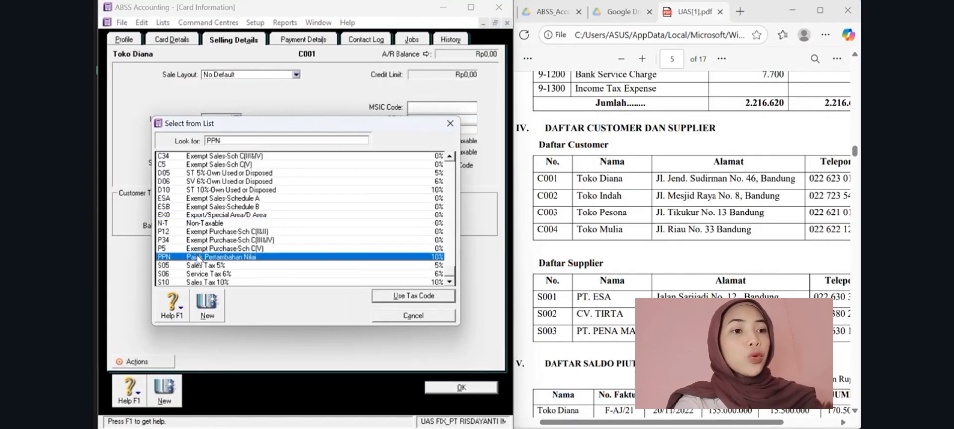
left_click(424, 297)
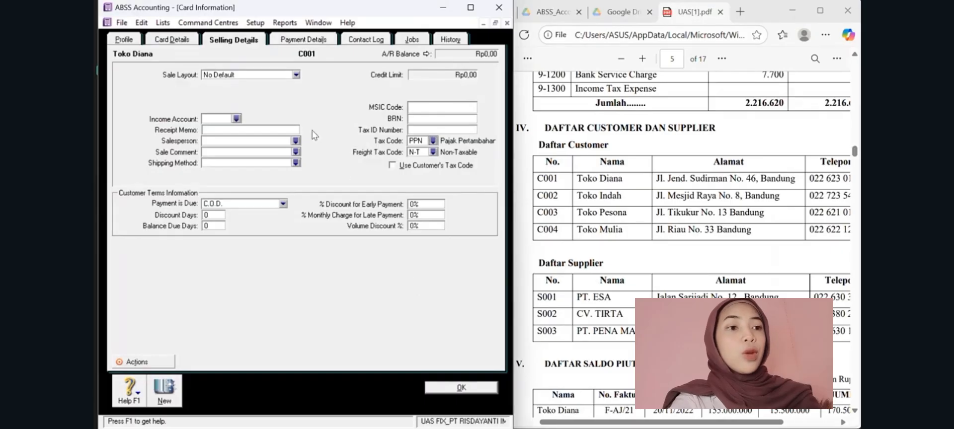
Set Toko Diana's payment method to Cheque and save the card
key("ctrl+Tab")
left_click(295, 78)
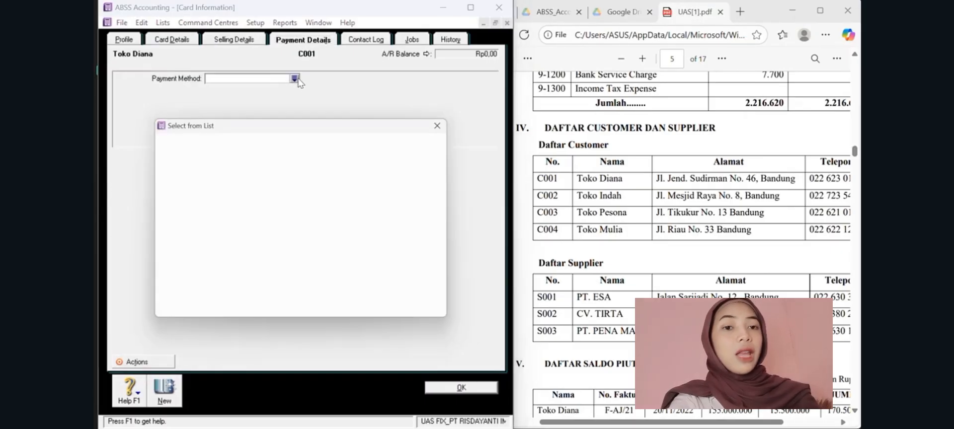
type("Cheque")
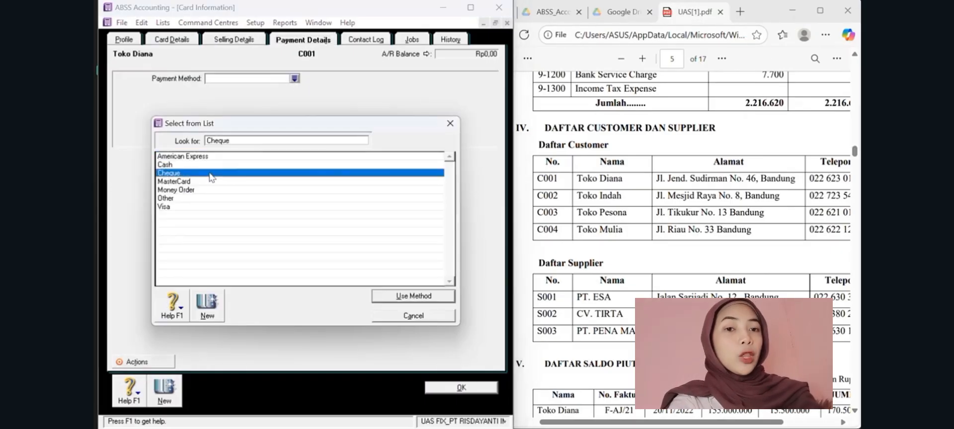
left_click(408, 296)
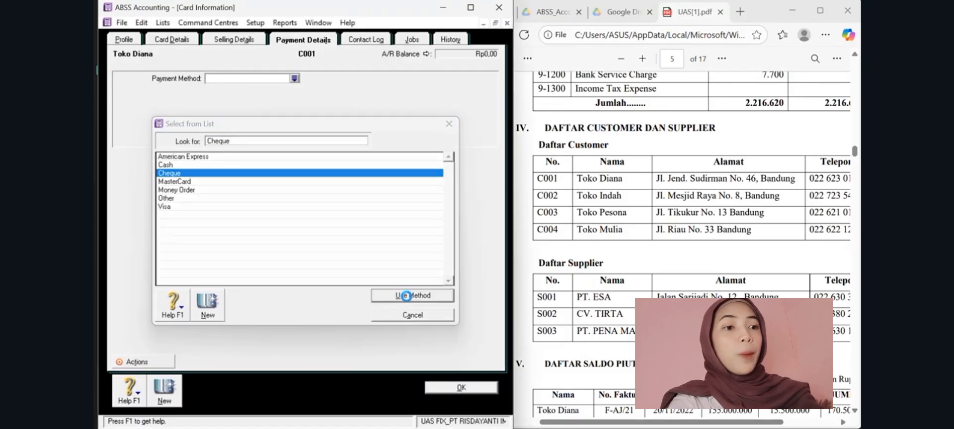
left_click(449, 388)
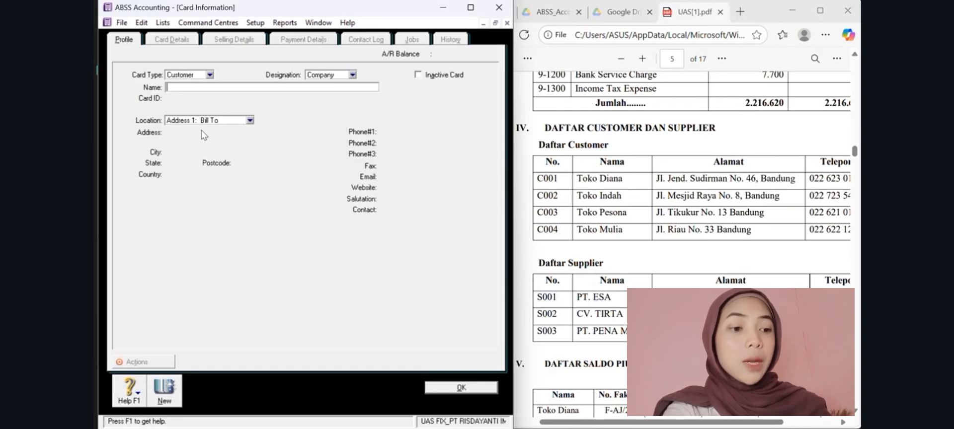
Name the next customer card Toko Indah, and start a new supplier card
type("T")
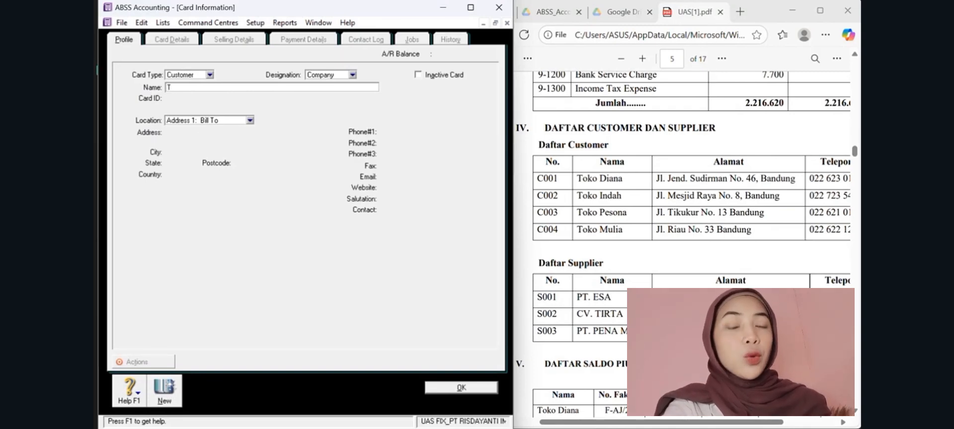
type("oko")
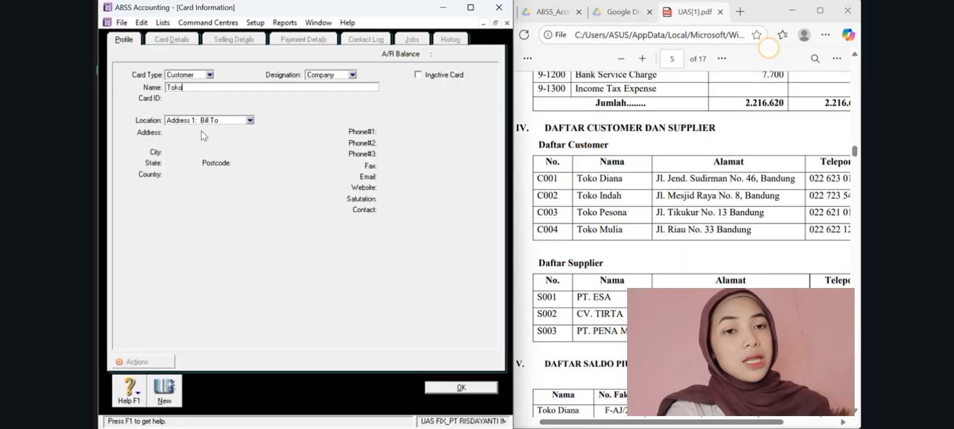
type(" In")
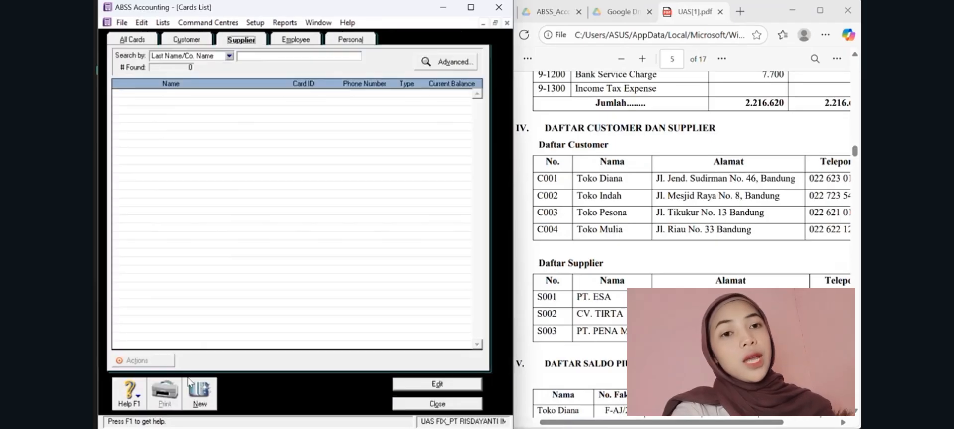
left_click(205, 392)
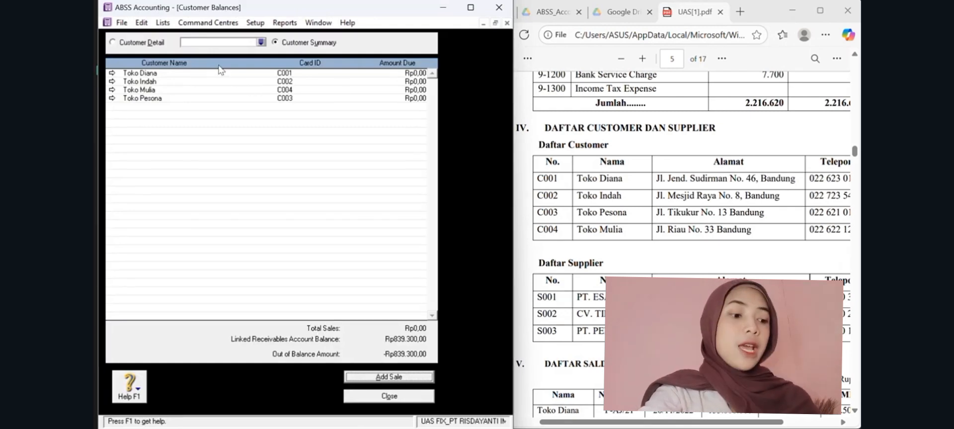
Start a historical sale for Toko Diana from the customer balances
double_click(125, 73)
left_click(377, 377)
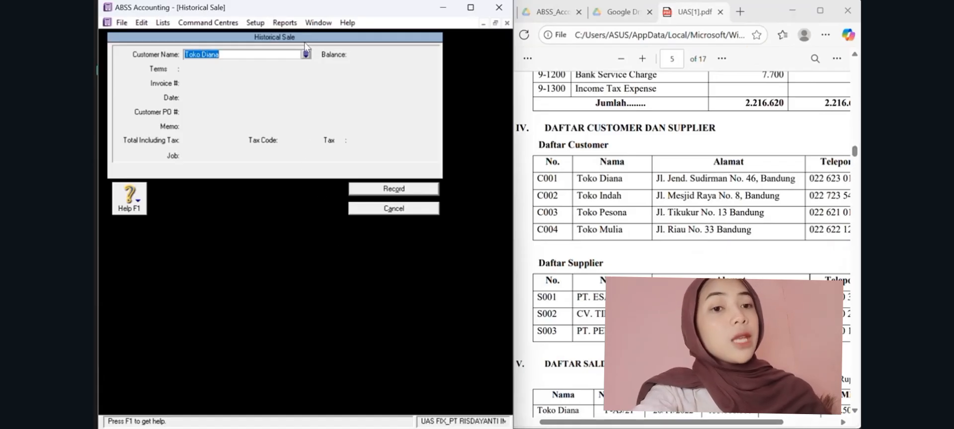
key("Tab")
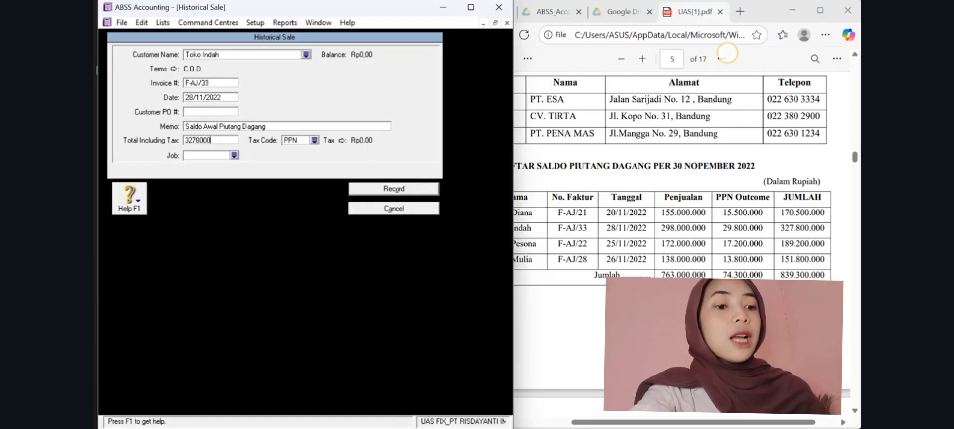
Set the total of Toko Indah's historical sale F-AJ/33 to Rp327.800.000 and record Toko Mulia's historical sale F-AJ/28 for Rp151.800.000
type("00000")
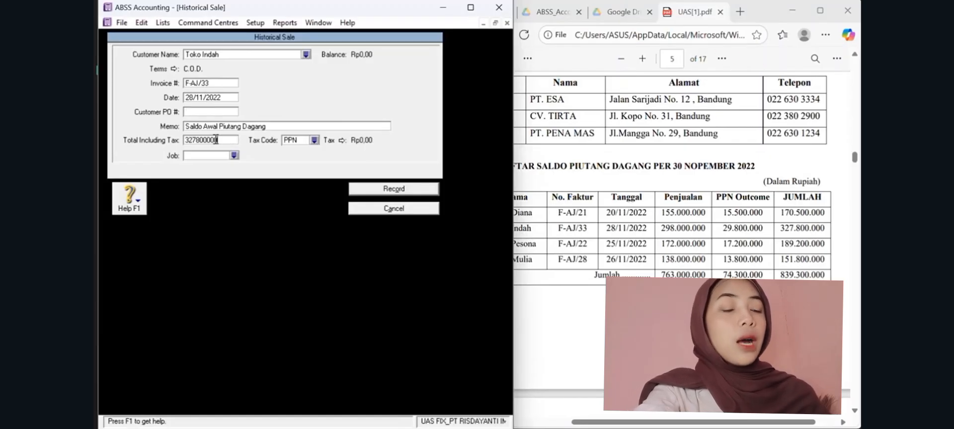
key("Tab")
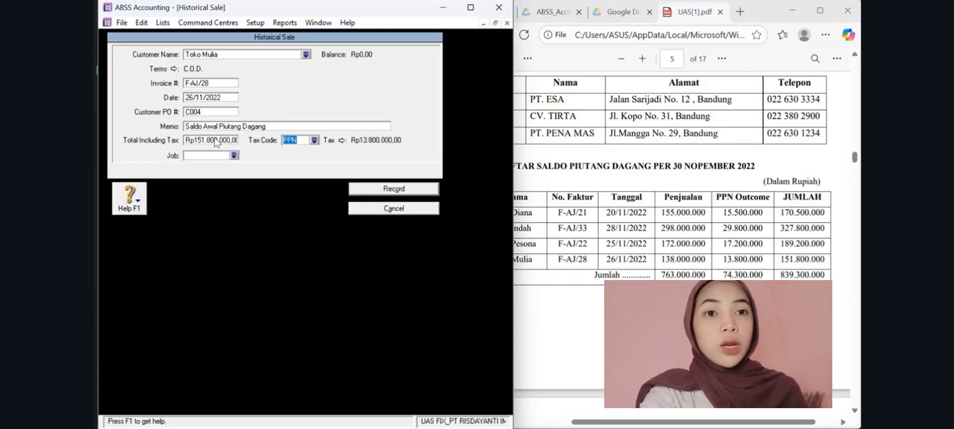
left_click(383, 190)
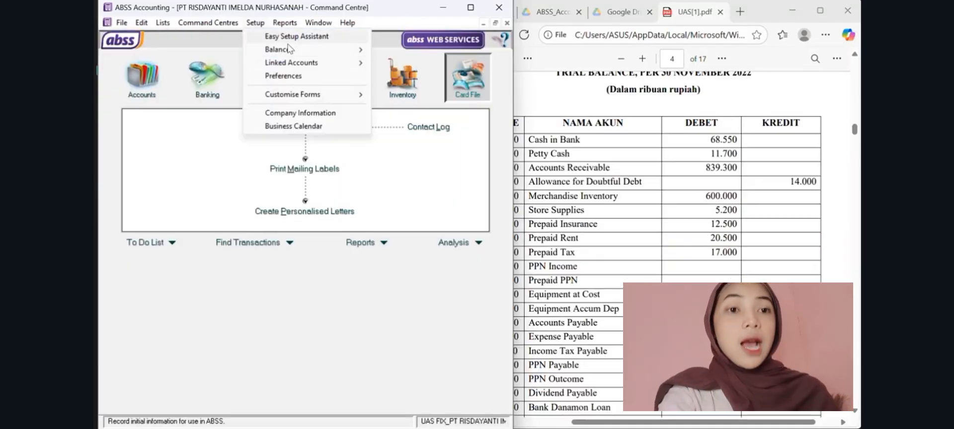
Record the supplier opening balances for PT Esa (F/E 375, Rp262.900.000) and CV Tirta (F/T-0609, Rp225.500.000) with tax code PPN
mouse_move(290, 49)
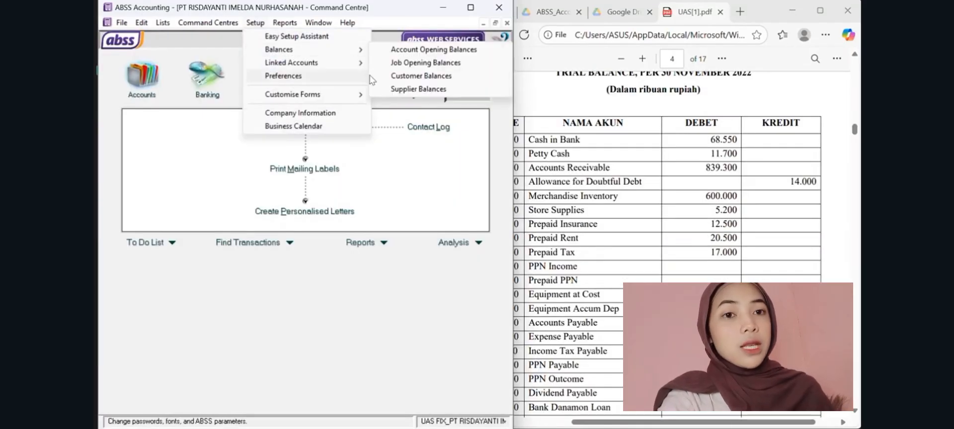
left_click(405, 91)
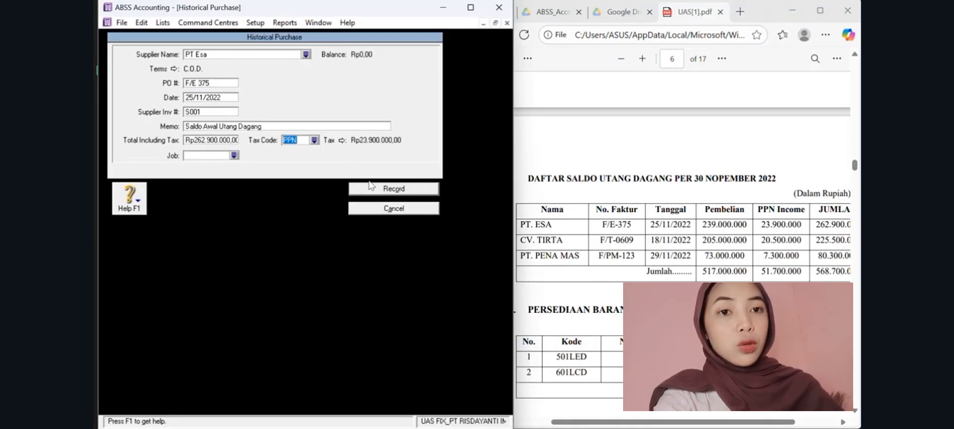
left_click(369, 185)
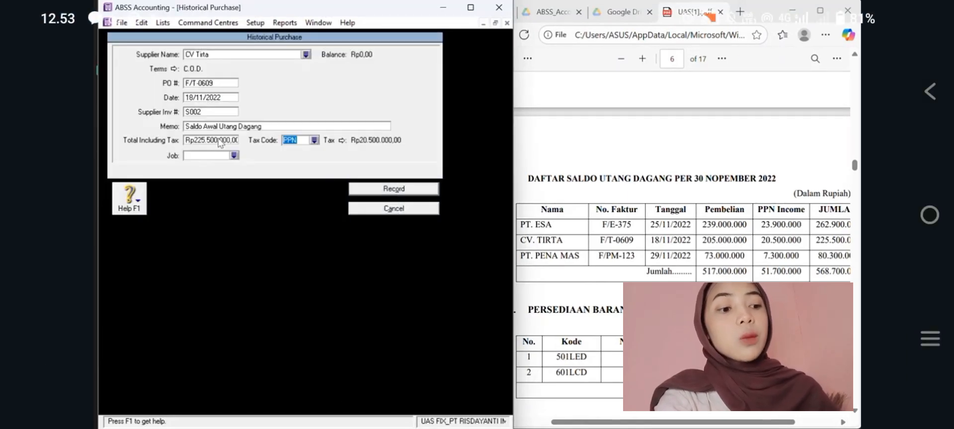
left_click(367, 189)
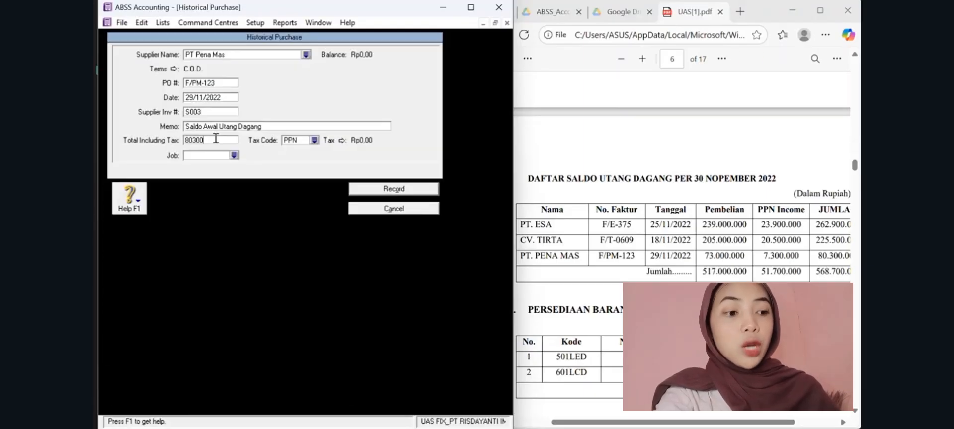
Set the total of PT Pena Mas's historical purchase F/PM-123 to Rp80.300.000 and record it
type("00000")
key("Tab")
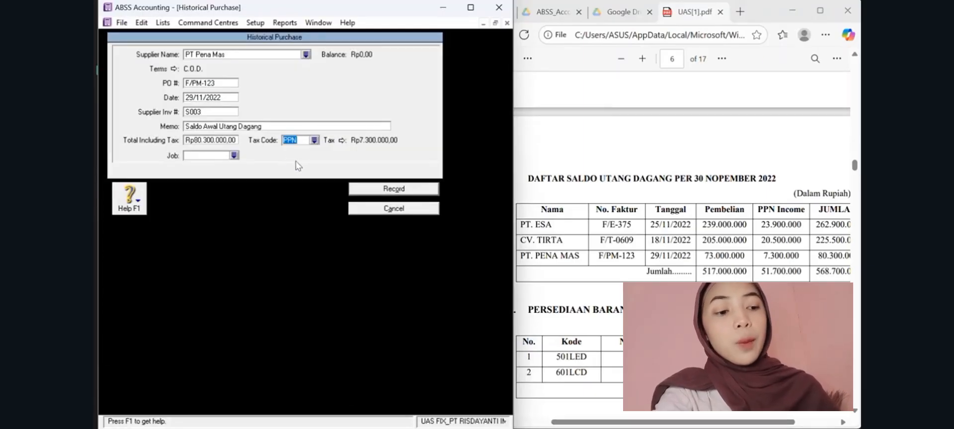
left_click(390, 189)
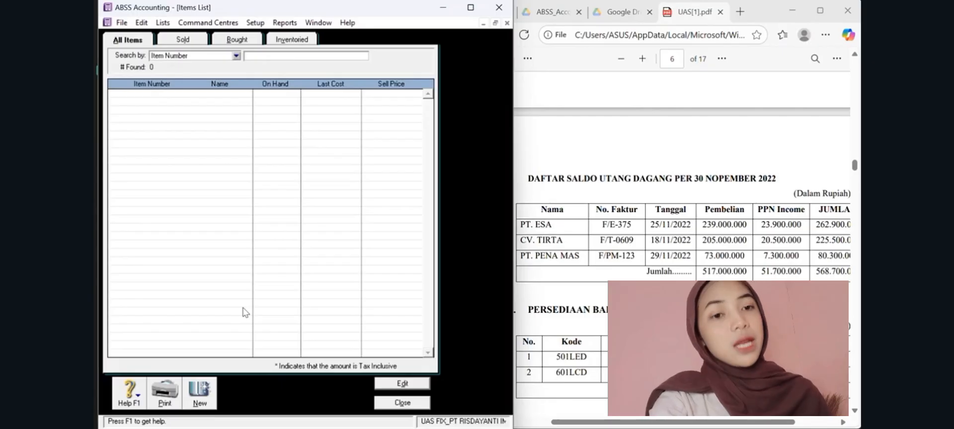
Create the bought, sold and inventoried item 501LED, TV LED, with buying unit of measure UNIT, and open its selling details
left_click(206, 400)
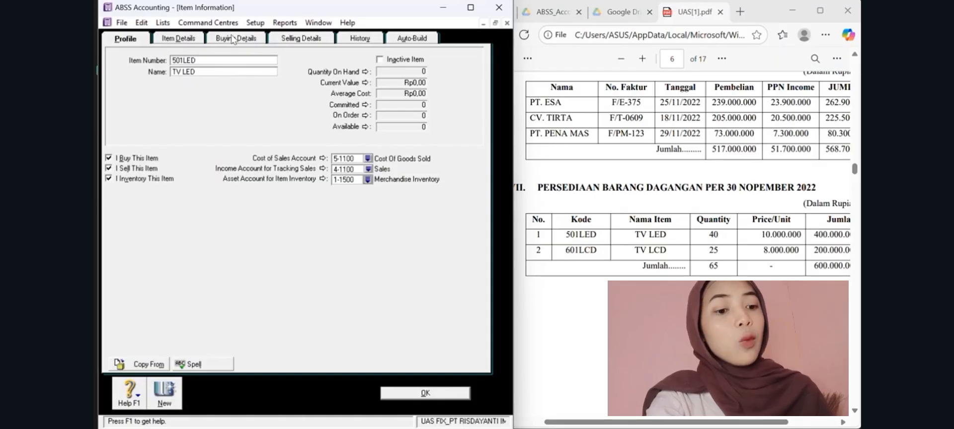
left_click(233, 39)
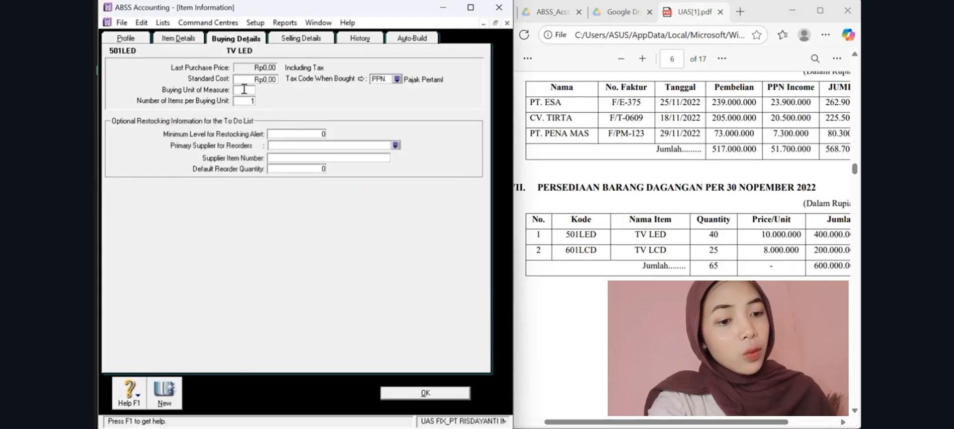
left_click(247, 91)
type("UNIT")
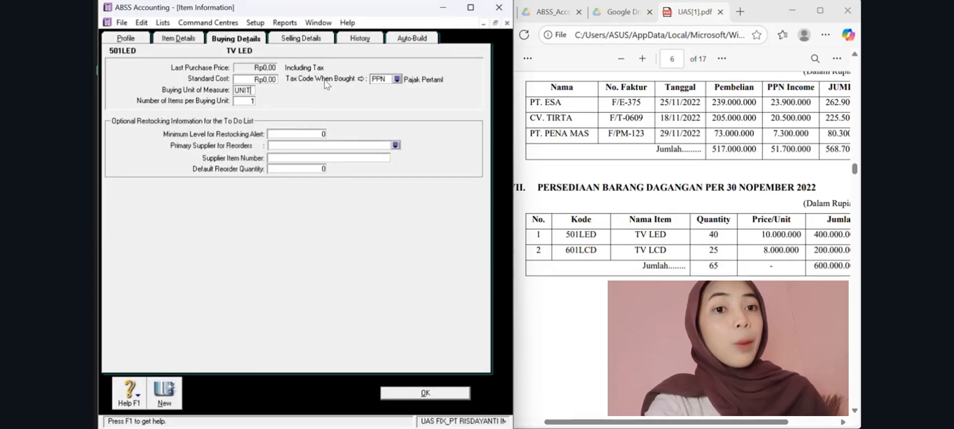
left_click(301, 38)
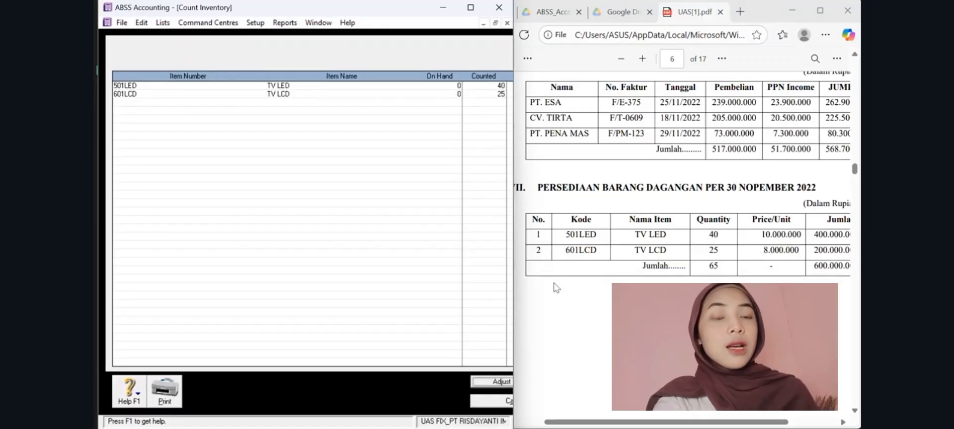
Record opening inventory of 40 501LED at 10.000.000 and 25 601LCD at 8.000.000 to account 1-1500, dated 30/11/2022, and open the item price settings
left_click(481, 385)
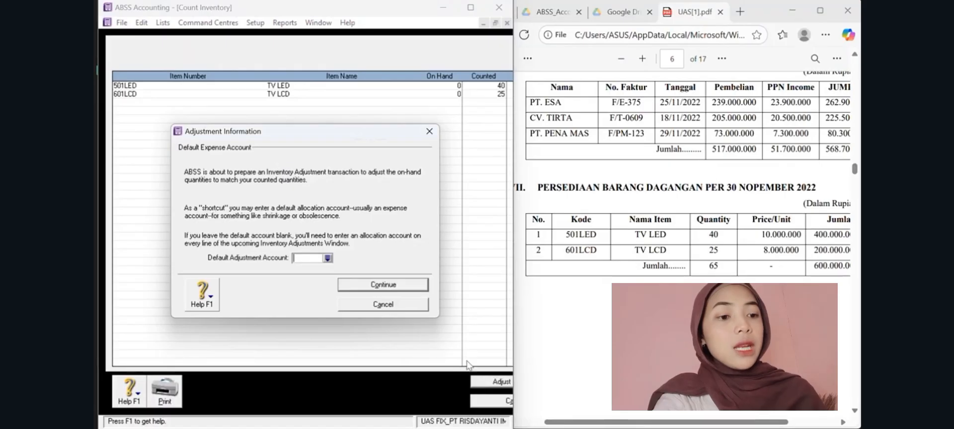
left_click(402, 290)
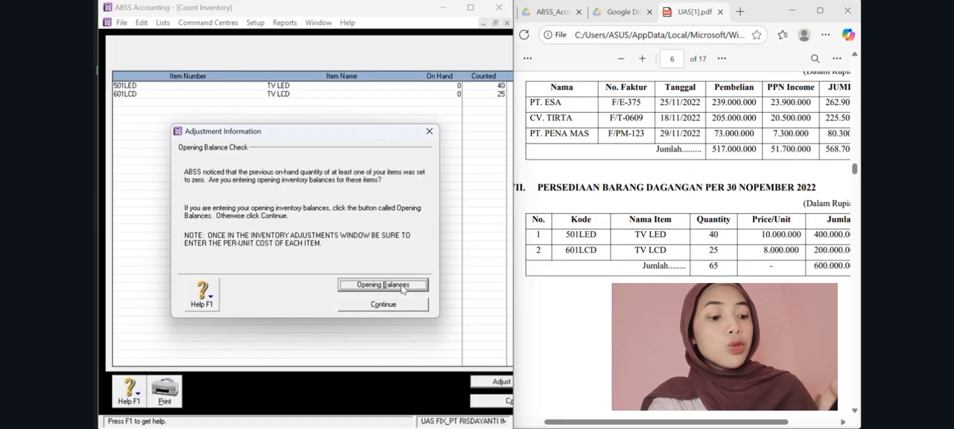
left_click(402, 287)
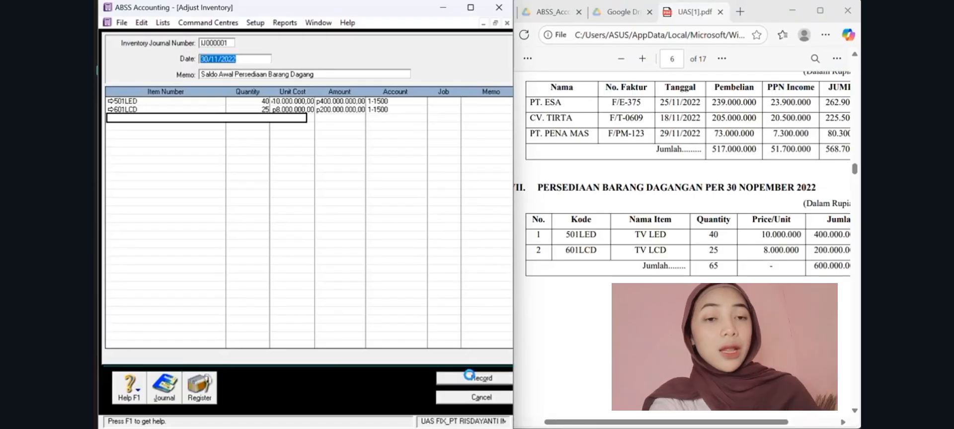
left_click(470, 377)
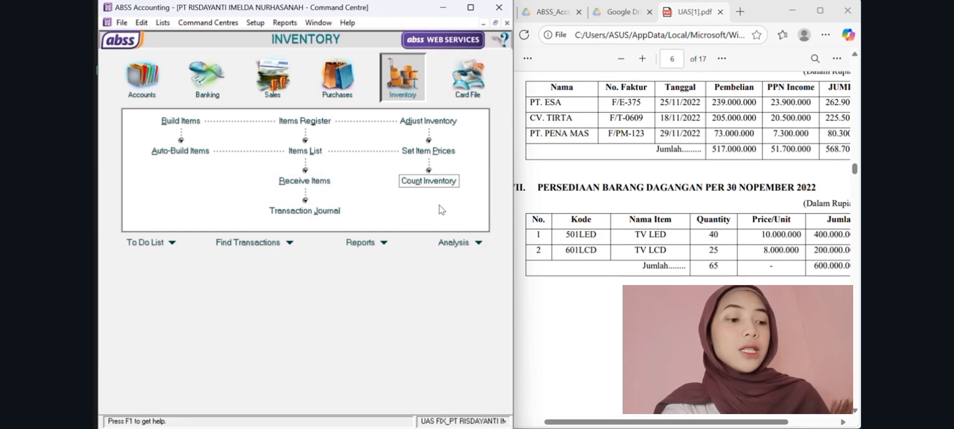
left_click(431, 152)
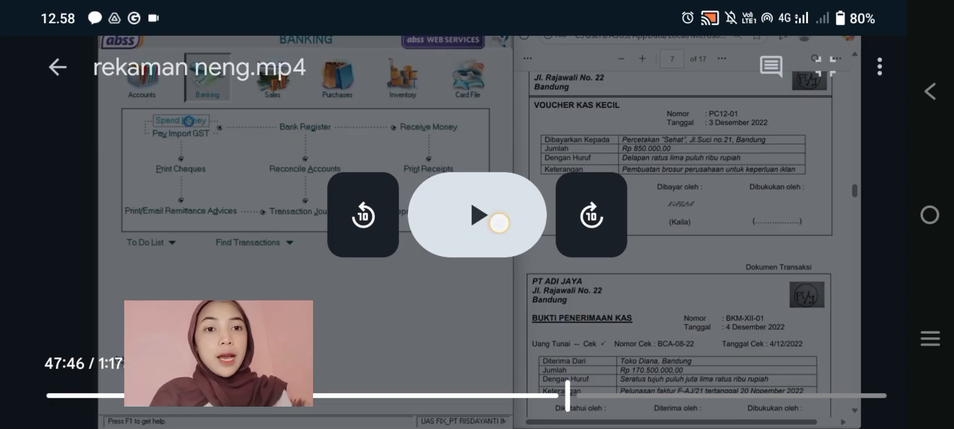
Create the supplier card Percetakan Sehat with card ID S004
left_click(500, 223)
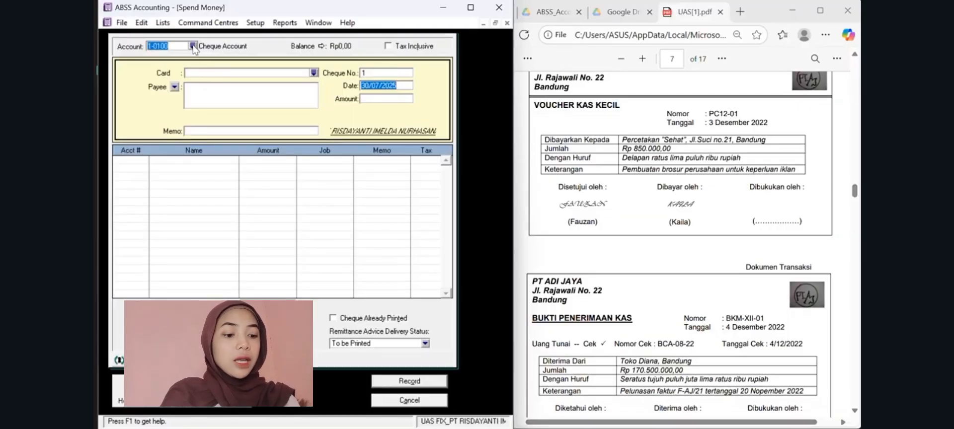
left_click(322, 252)
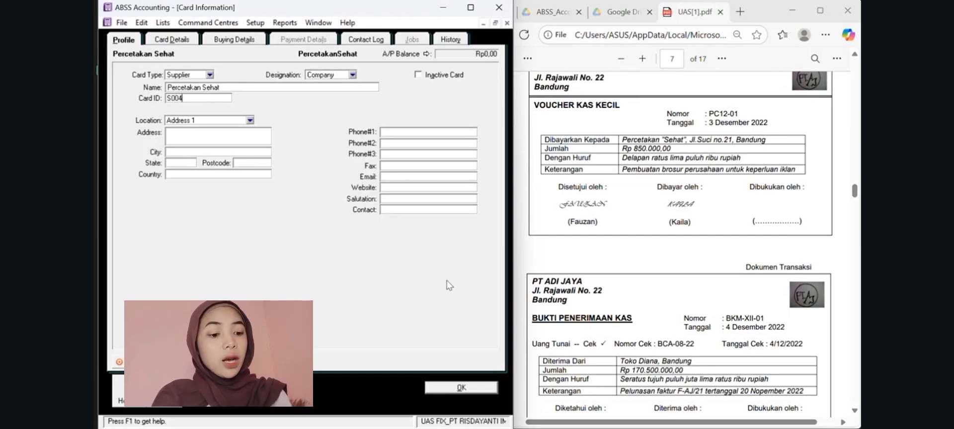
left_click(457, 387)
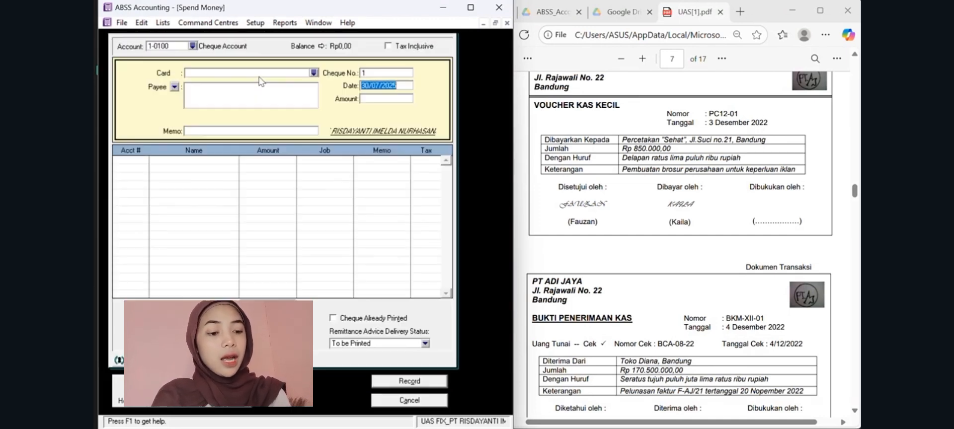
Set the Spend Money entry to be paid from account 1-1200 Petty Cash, with Percetakan Sehat as the card
left_click(314, 74)
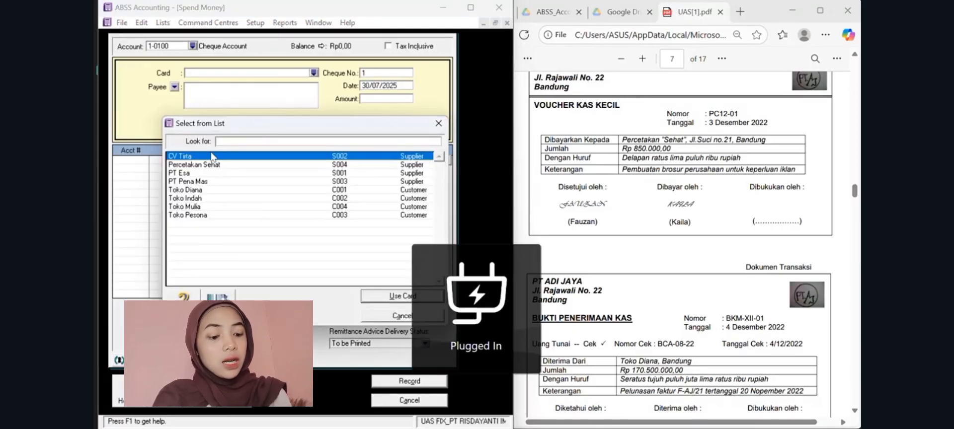
left_click(439, 123)
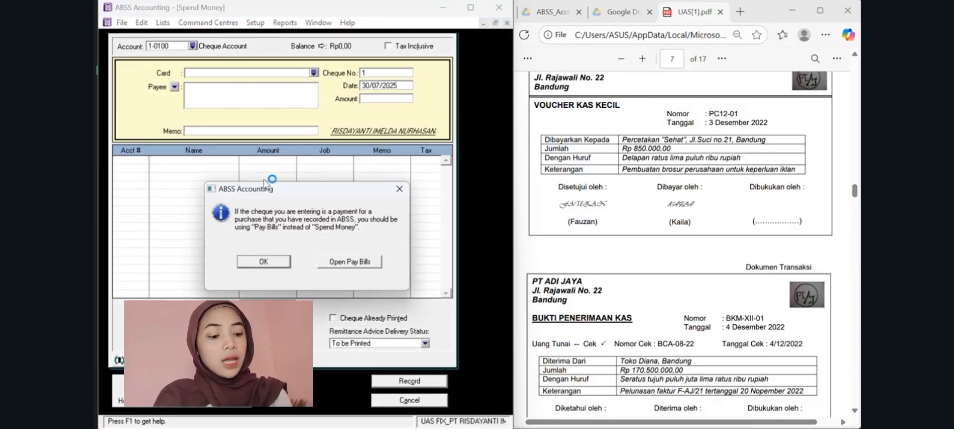
left_click(261, 263)
left_click(192, 46)
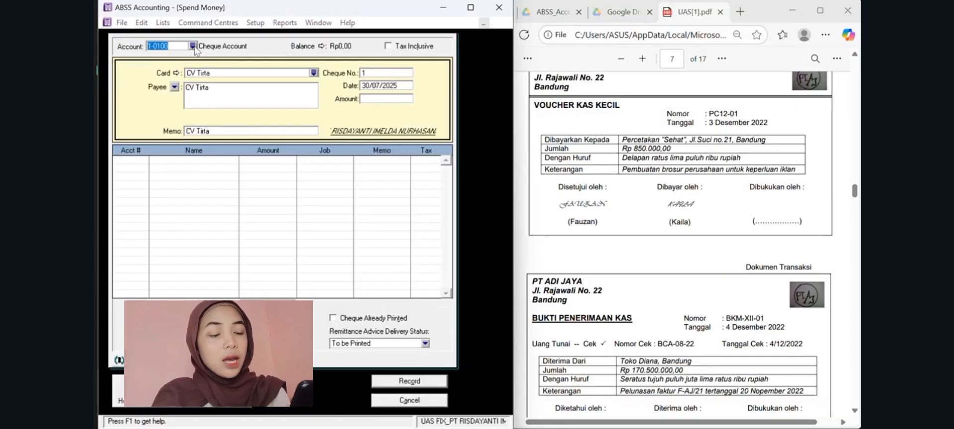
left_click(219, 181)
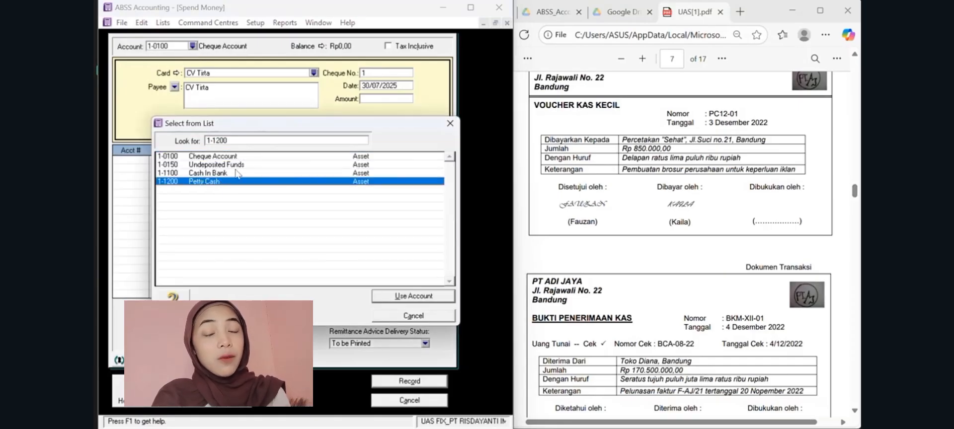
left_click(400, 296)
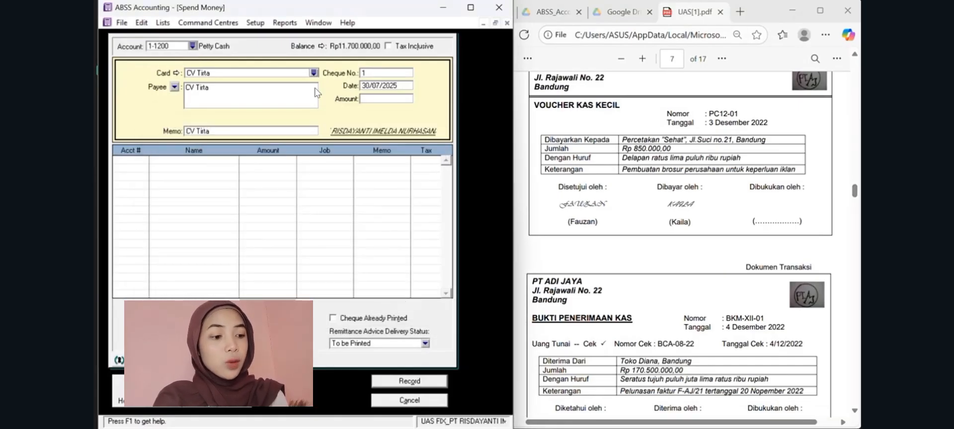
left_click(314, 73)
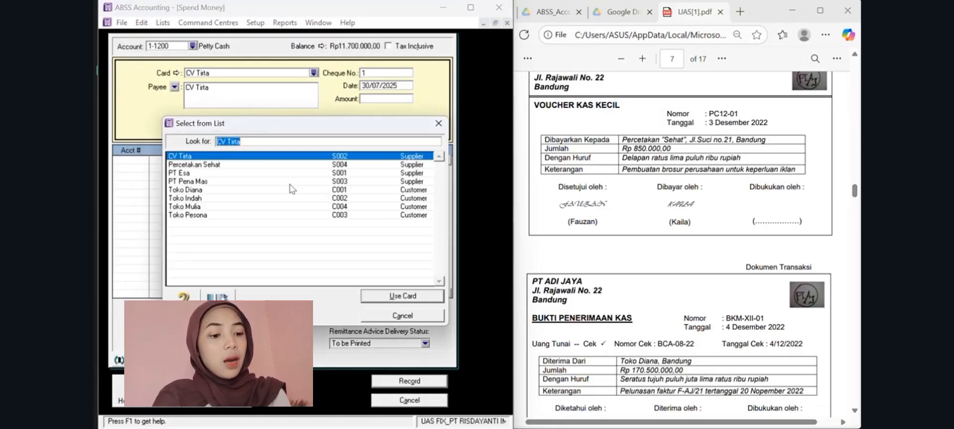
left_click(222, 166)
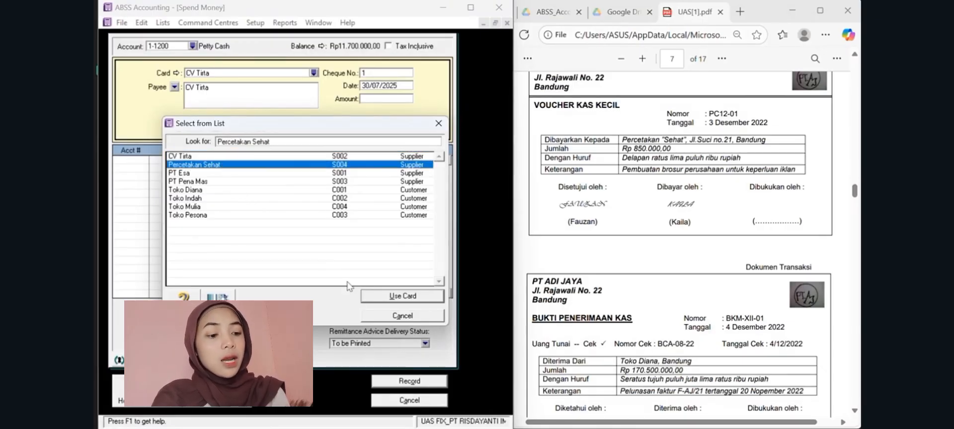
left_click(385, 297)
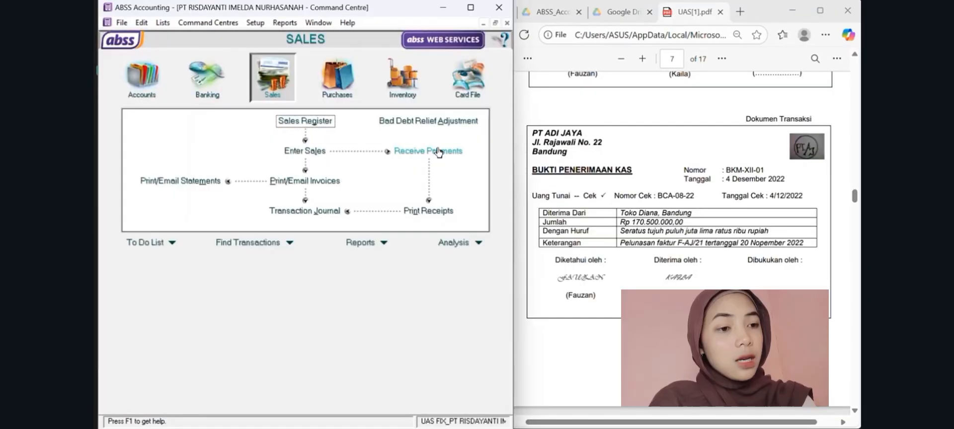
Record Toko Diana's cheque payment of Rp170.500.000 to 1-1100 Cash In Bank, with ID BKMXII-1 and date 04/12/2022
left_click(439, 151)
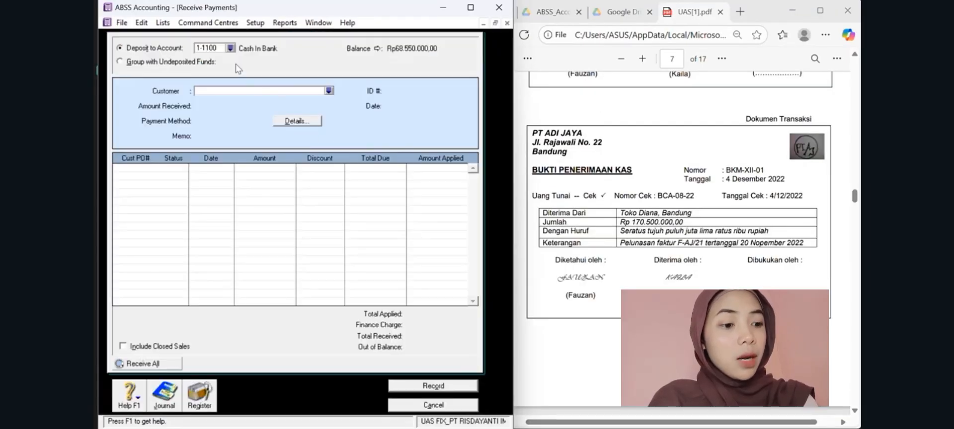
left_click(329, 90)
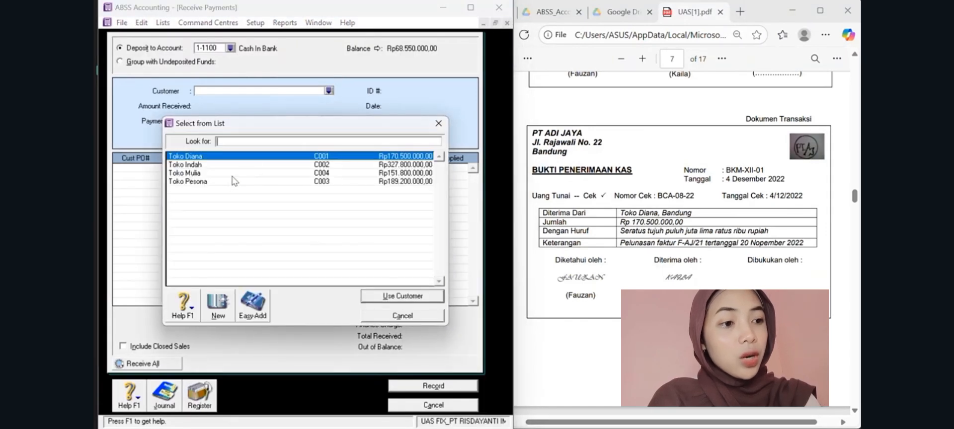
left_click(395, 297)
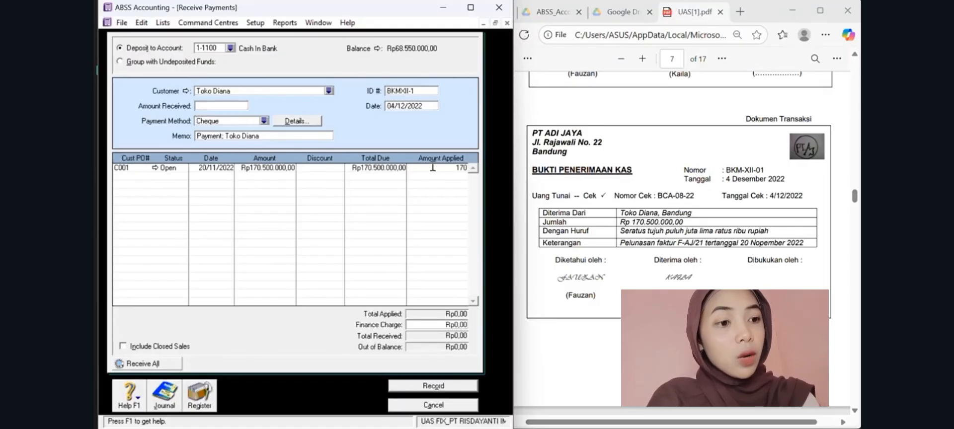
type("00")
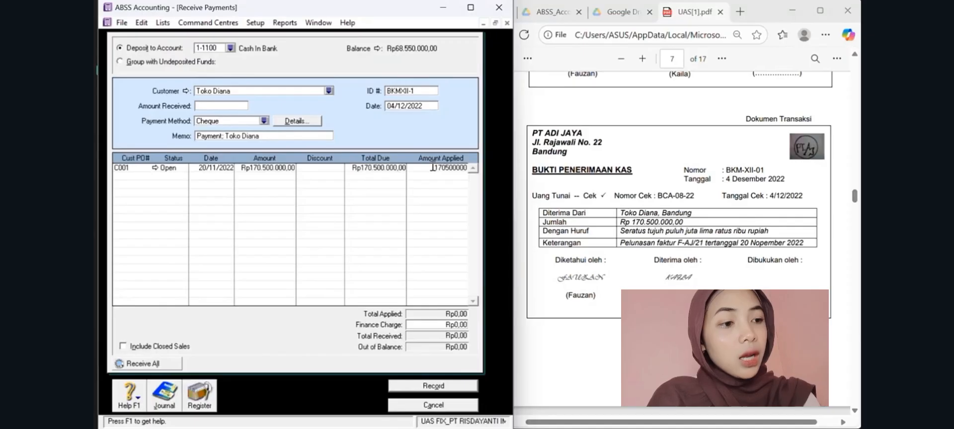
type(".000")
key("Tab")
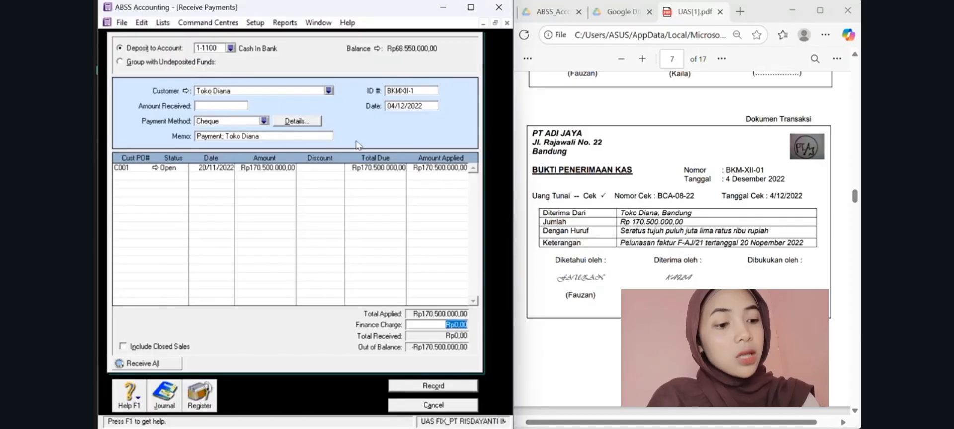
left_click(211, 104)
key("Tab")
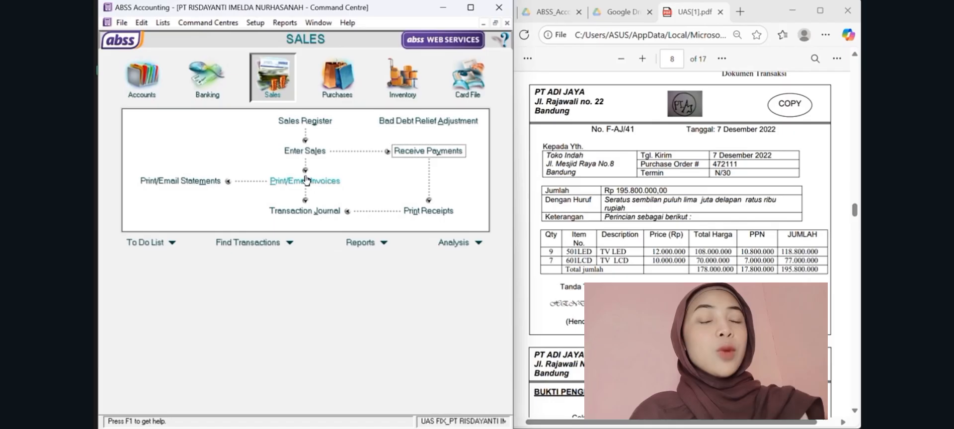
Start a new sales invoice in the Item layout for customer Toko Indah
left_click(304, 151)
left_click(269, 387)
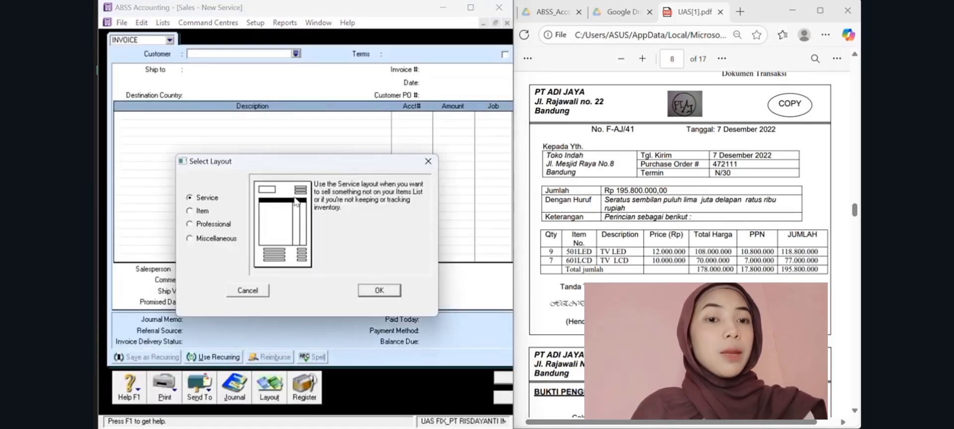
left_click(209, 211)
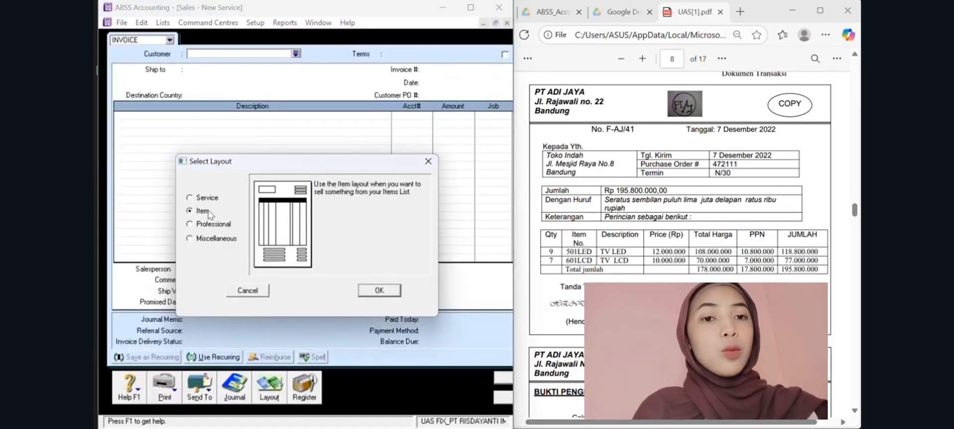
left_click(390, 291)
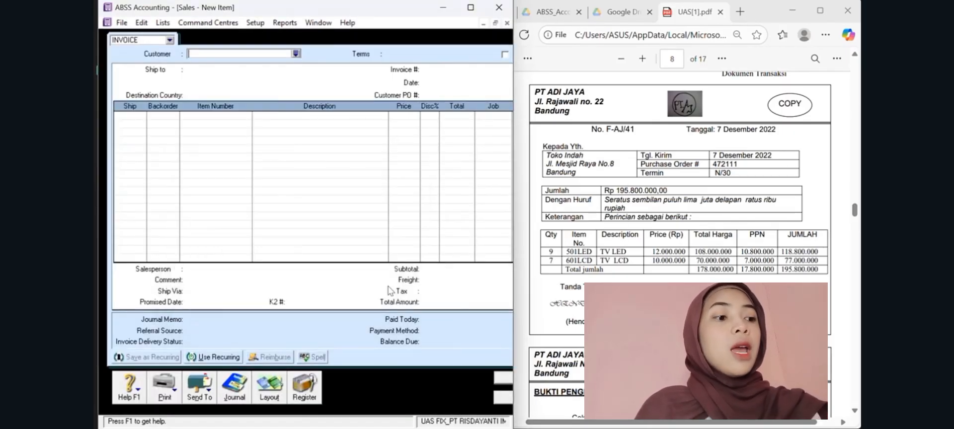
left_click(296, 54)
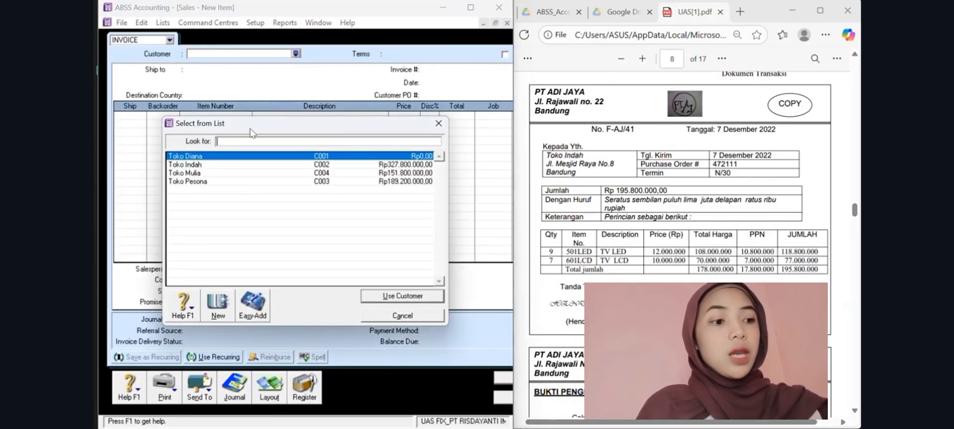
left_click(214, 169)
left_click(427, 297)
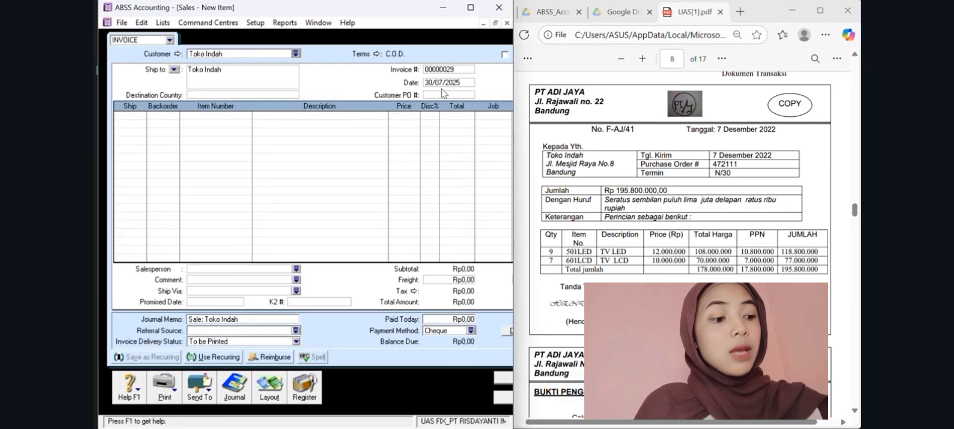
Date the Toko Indah invoice 07/12/2022, enter 9 501LED at 12.000.000 and 7 601LCD at 10.000.000, and record it
left_click(443, 69)
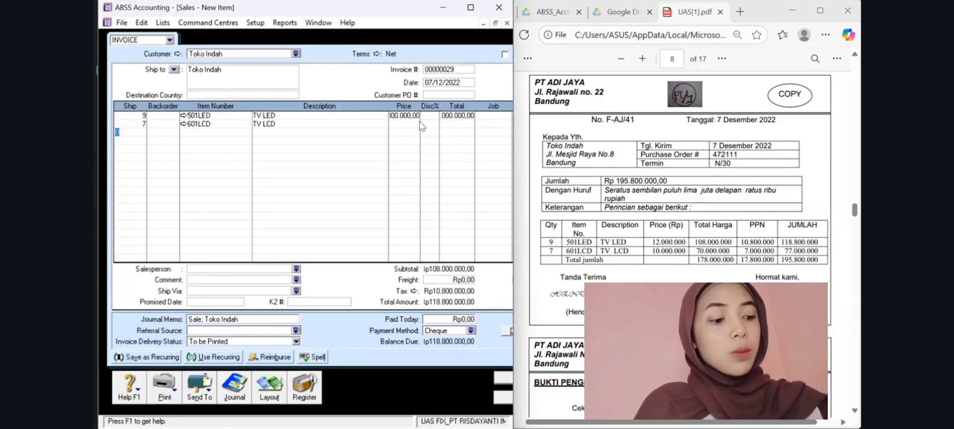
left_click(405, 124)
type("100000")
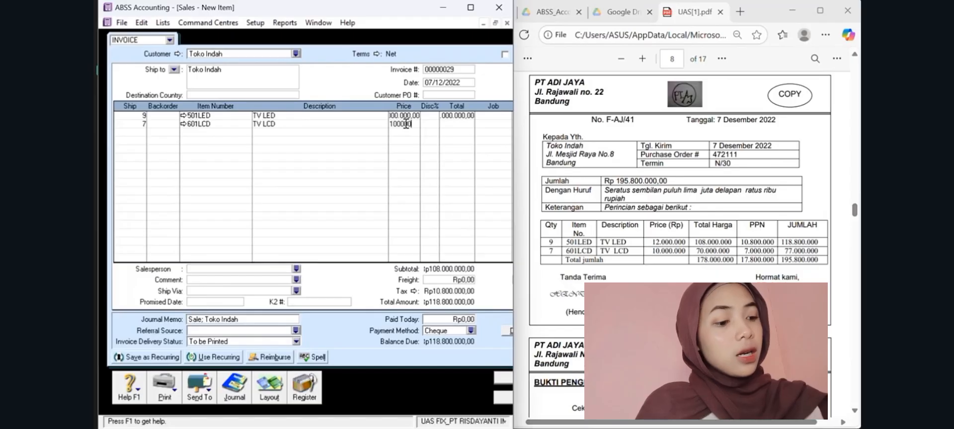
type("00")
key("Return")
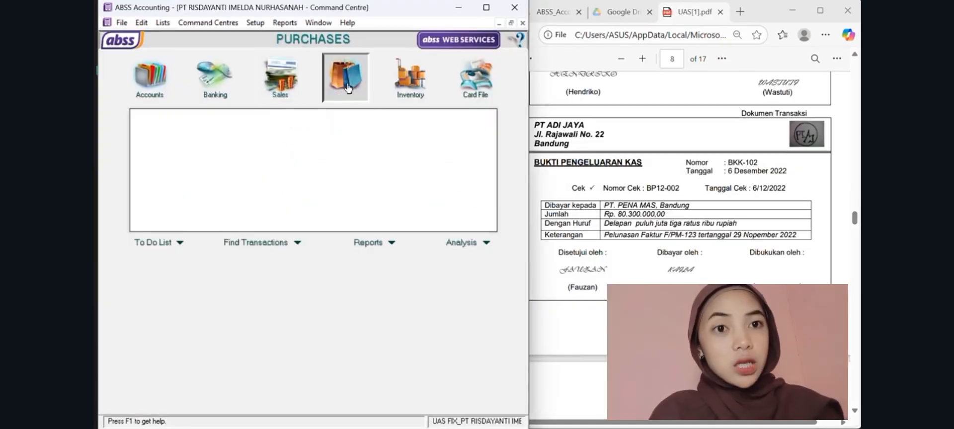
Pay PT Pena Mas's bill of Rp80.300.000 from 1-1100 Cash In Bank with cheque BP12-002, dated 06/12/2022
left_click(347, 88)
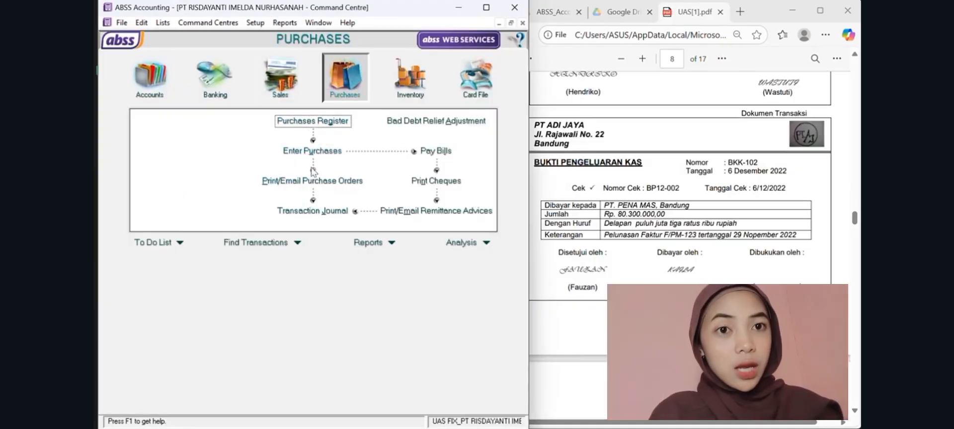
left_click(418, 153)
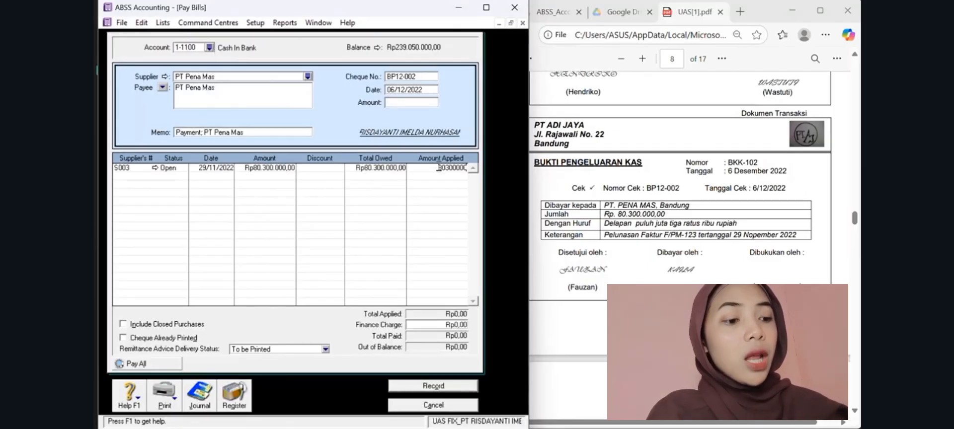
type("80300000")
key("Tab")
left_click(412, 104)
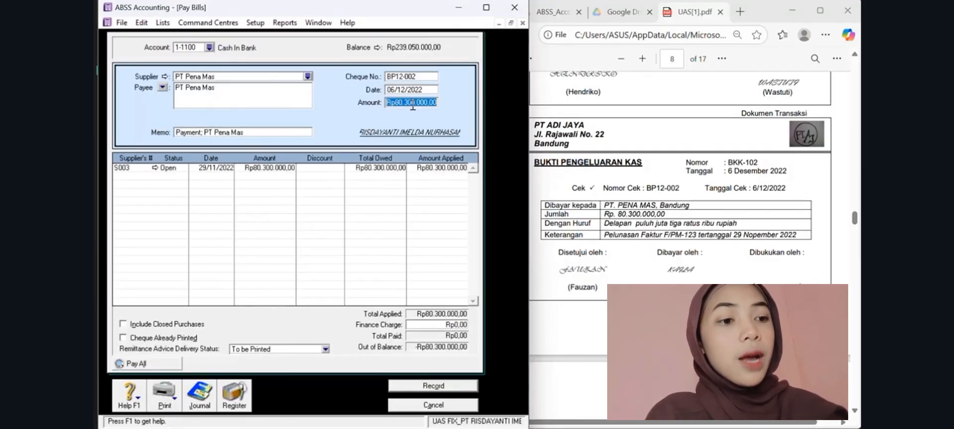
key("Tab")
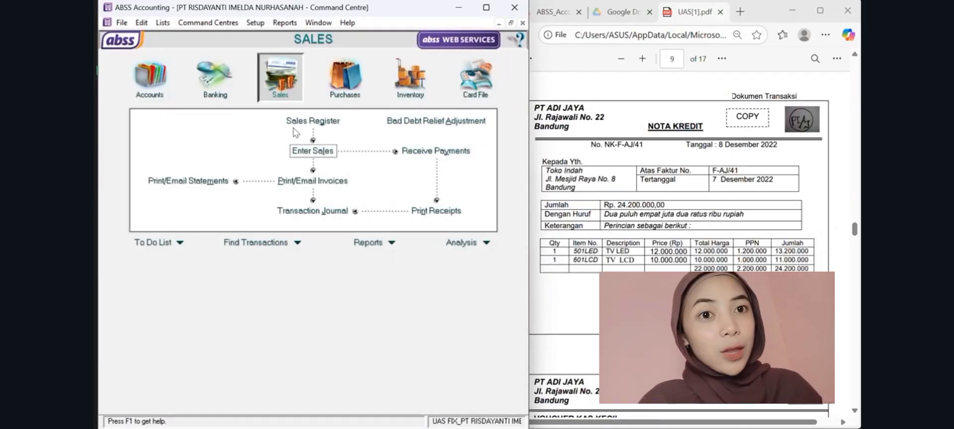
Record Toko Indah's credit note NK-FAJ41, dated 08/12/2022, with quantities of -1 501LED and -1 601LCD
left_click(313, 151)
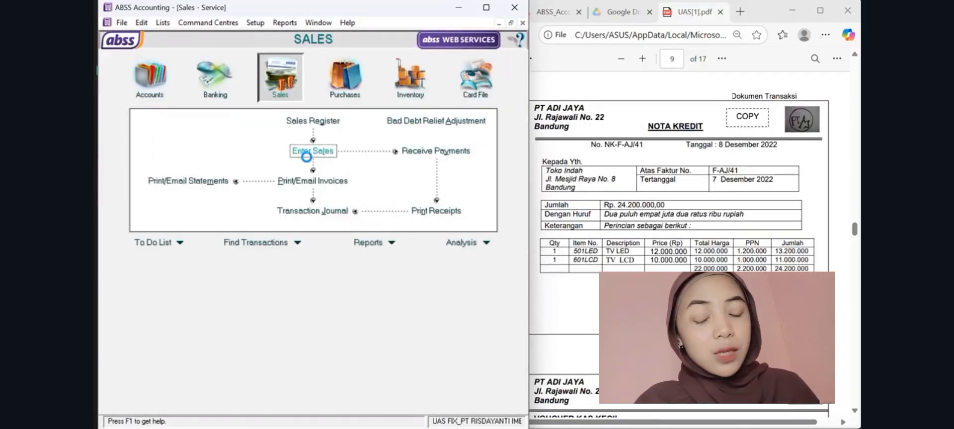
left_click(297, 54)
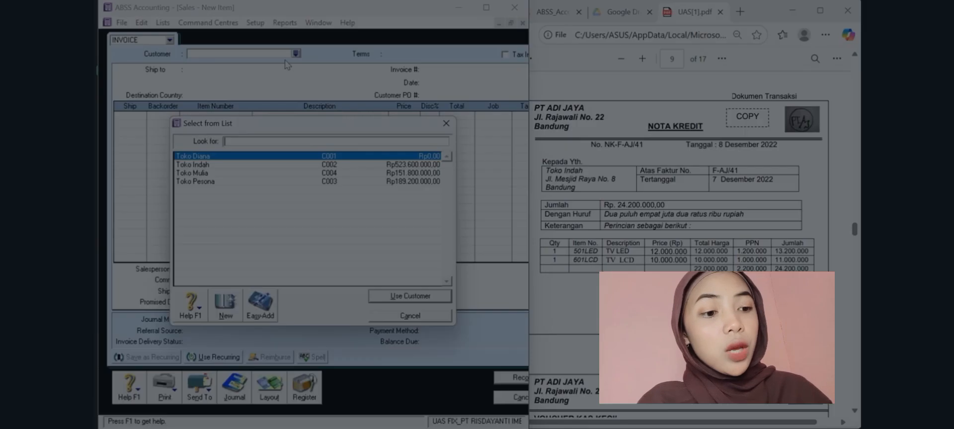
left_click(189, 165)
left_click(598, 211)
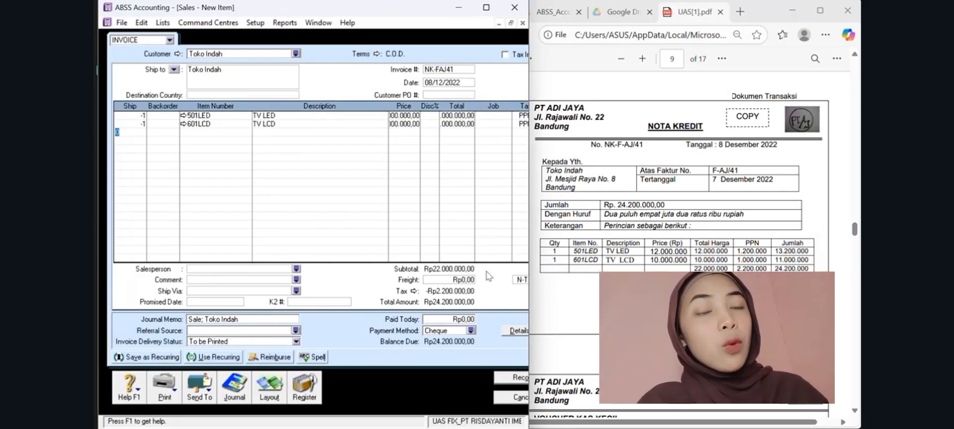
left_click(499, 378)
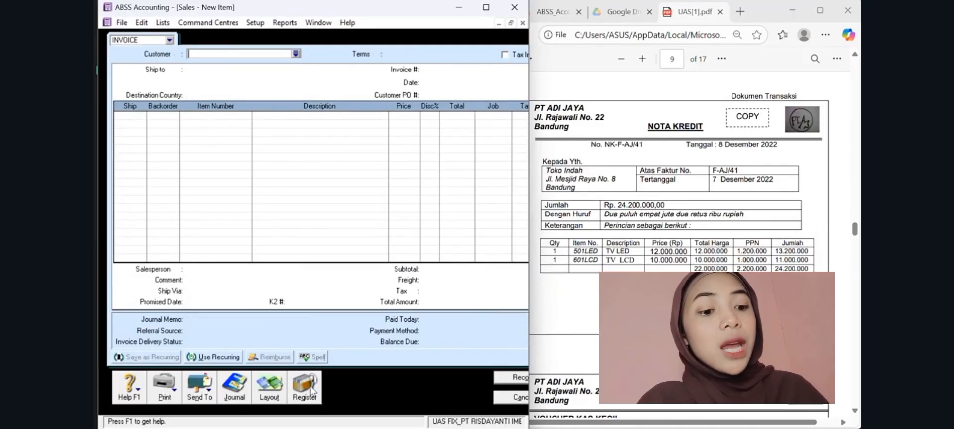
Settle Toko Indah's return credit from the Sales Register against the 07/12/2022 invoice, with ID NK-FAJ41 and date 8/12/2022
left_click(310, 389)
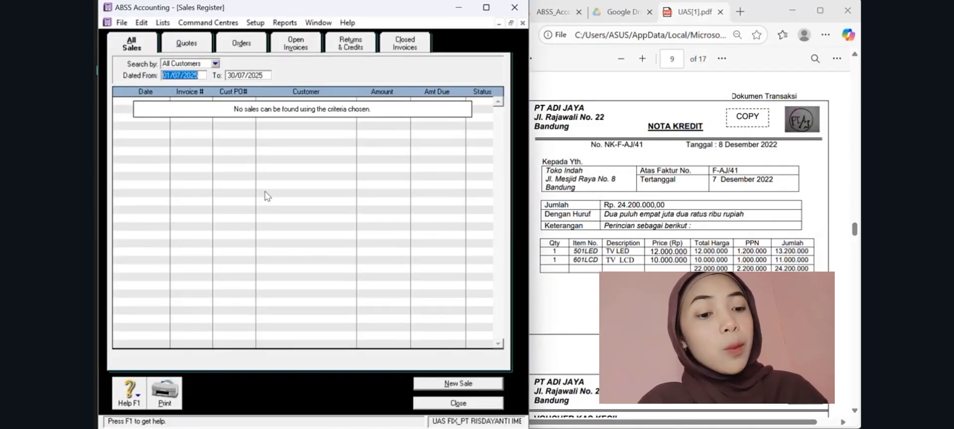
left_click(203, 77)
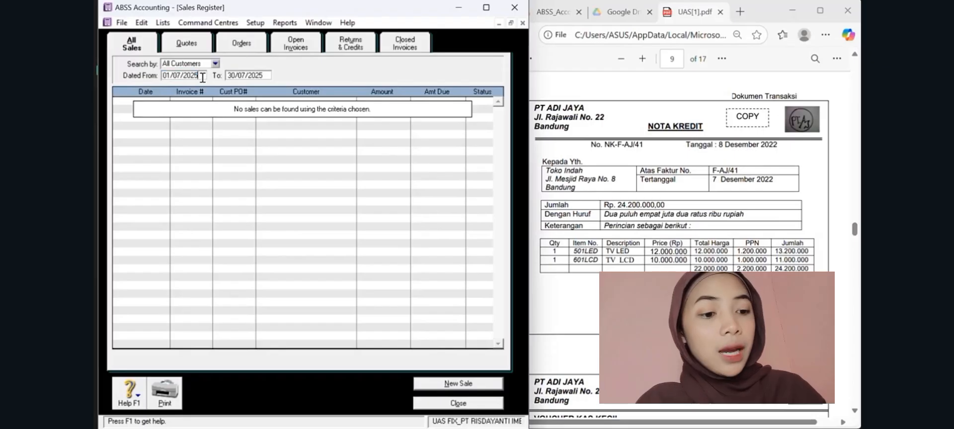
type("2")
key("Tab")
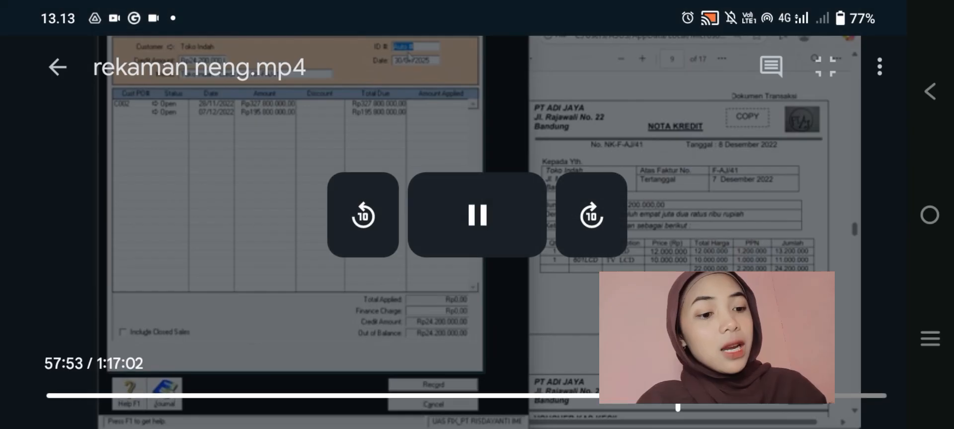
type("NK-FAJ41")
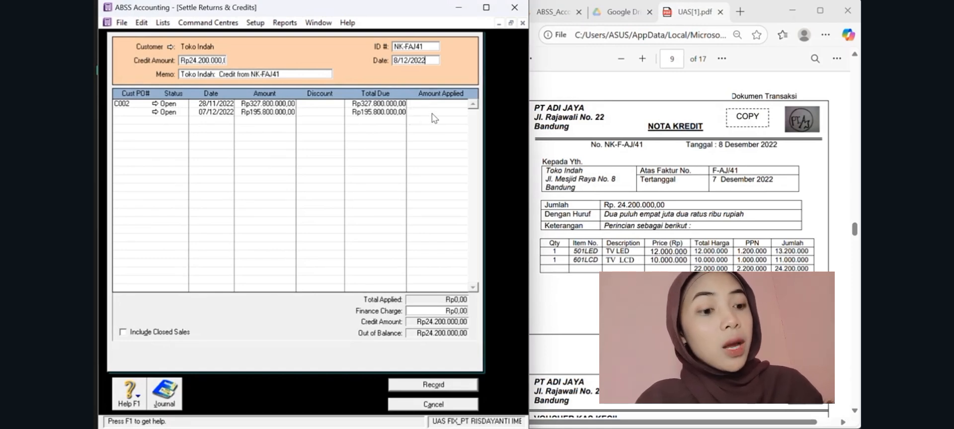
left_click(432, 112)
key("Tab")
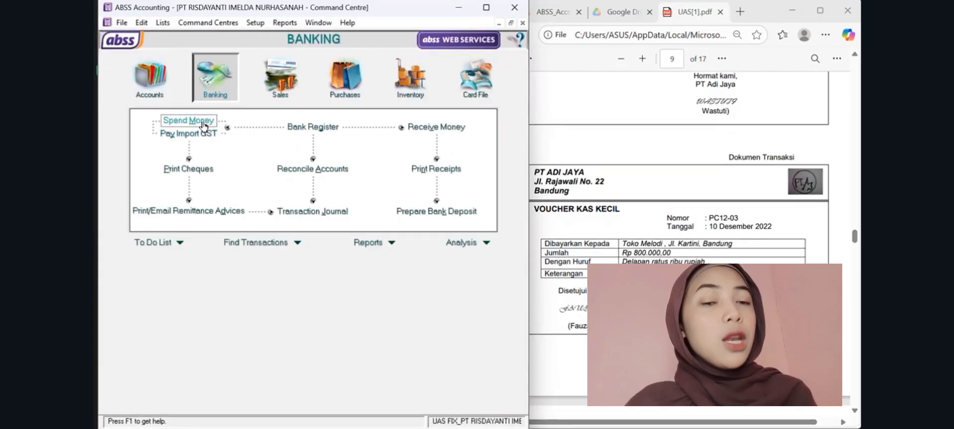
Start a Spend Money entry from 1-1200 Petty Cash, numbered PC 12-03 and dated 10/12/2022, and create the supplier card Toko Melodi
left_click(191, 123)
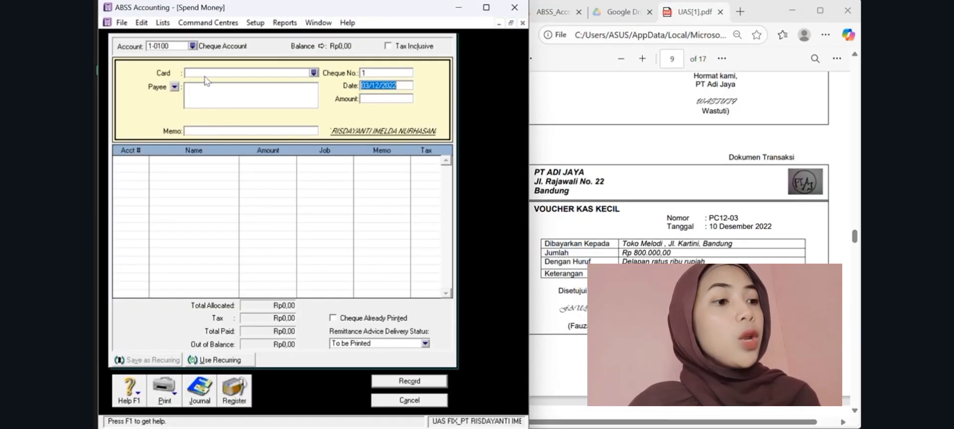
left_click(192, 45)
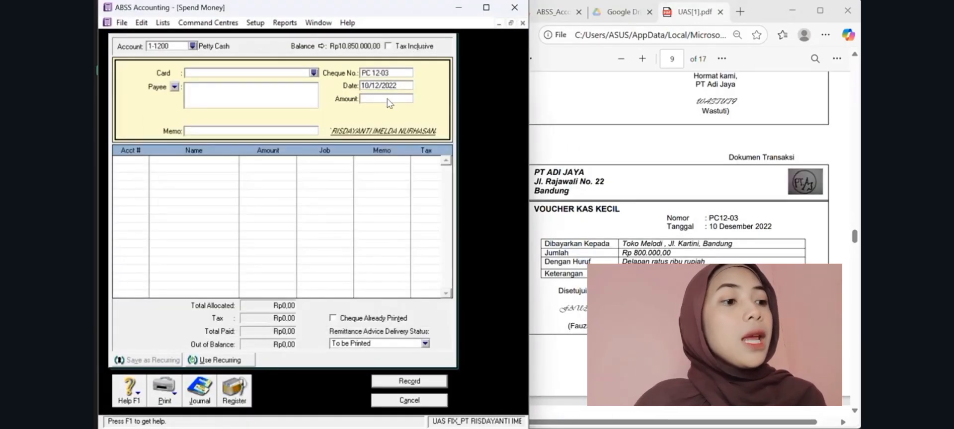
left_click(314, 73)
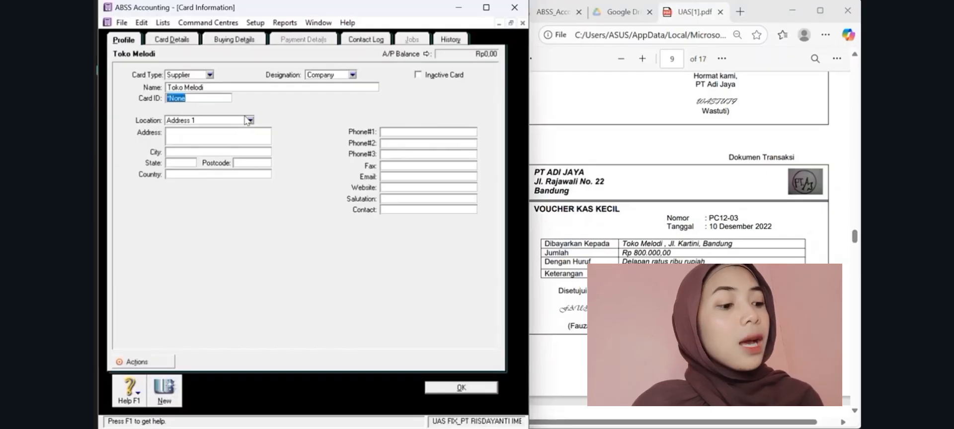
left_click(591, 215)
left_click(591, 215)
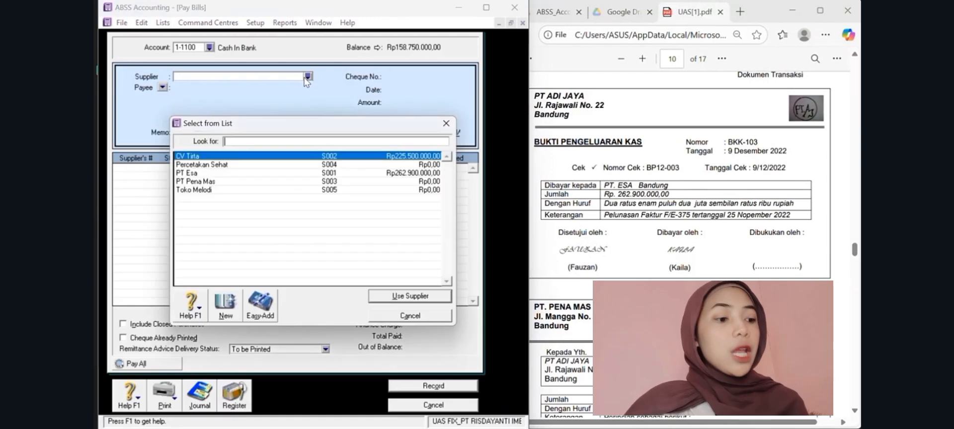
Pay PT Esa's bill of Rp262.900.000 from 1-1100 Cash In Bank with cheque number BKK-103, dated 09/12/2022
left_click(402, 78)
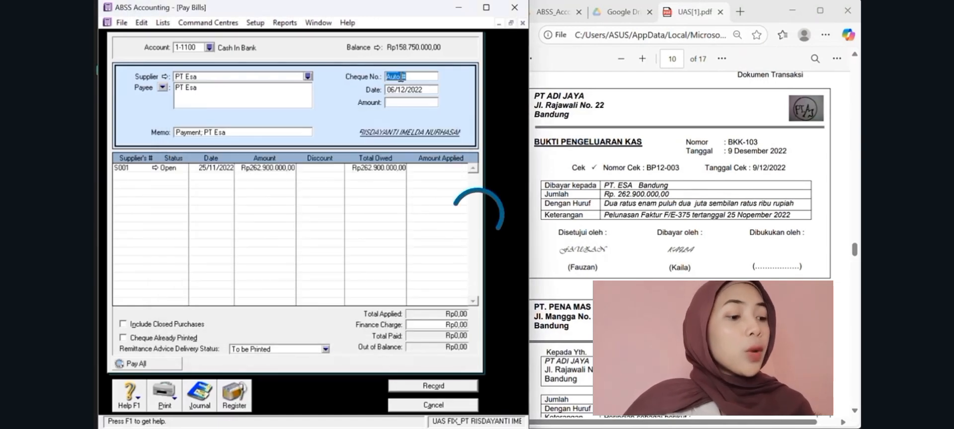
left_click(592, 213)
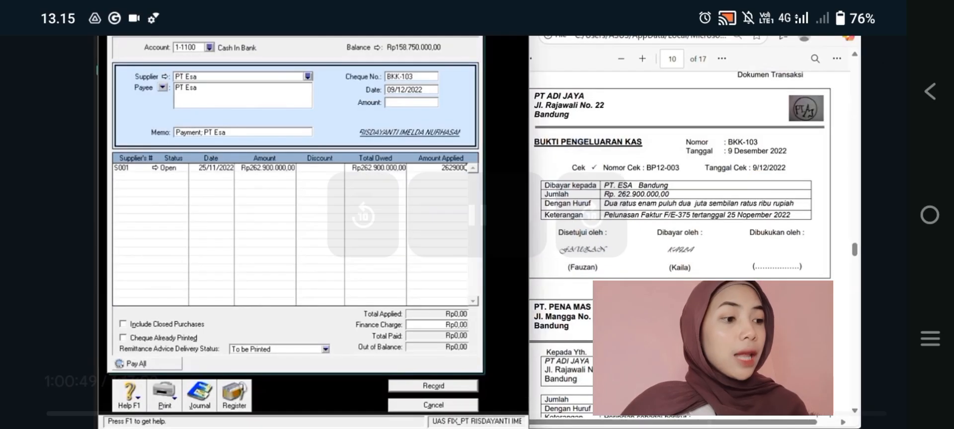
left_click(409, 103)
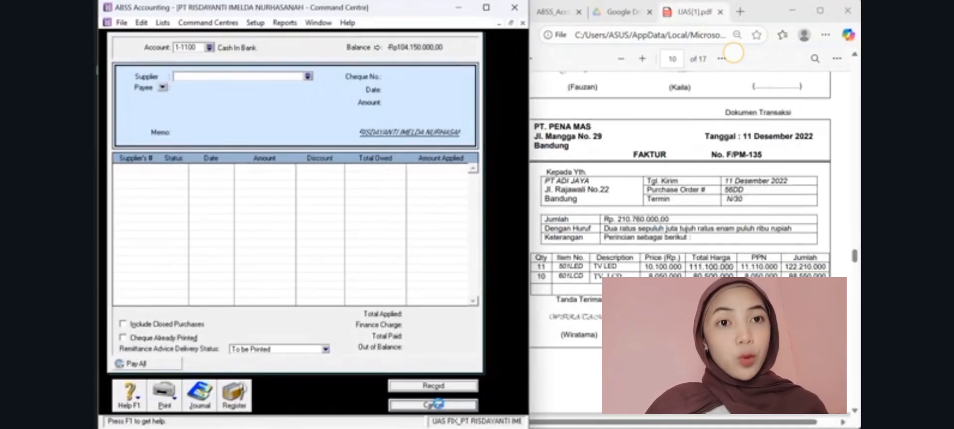
key("Escape")
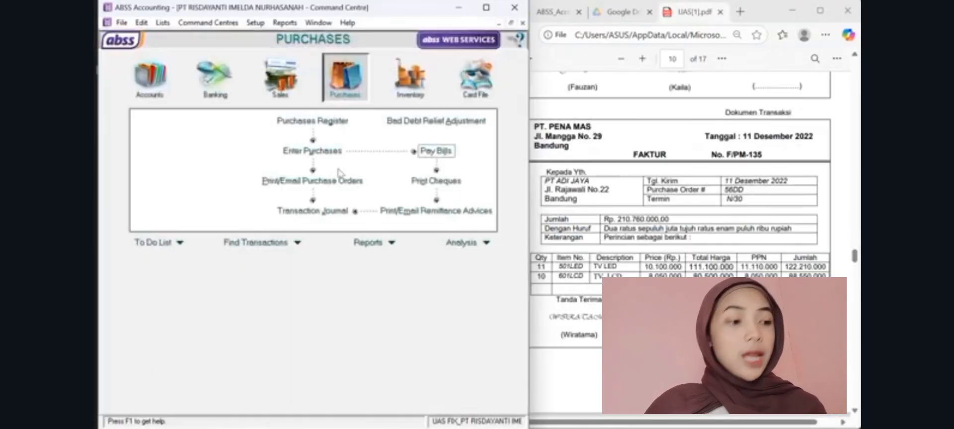
Start Item purchase F/PM-135 from PT Pena Mas, dated 11/12/2022, with 11 501LED at 10.100.000
left_click(324, 151)
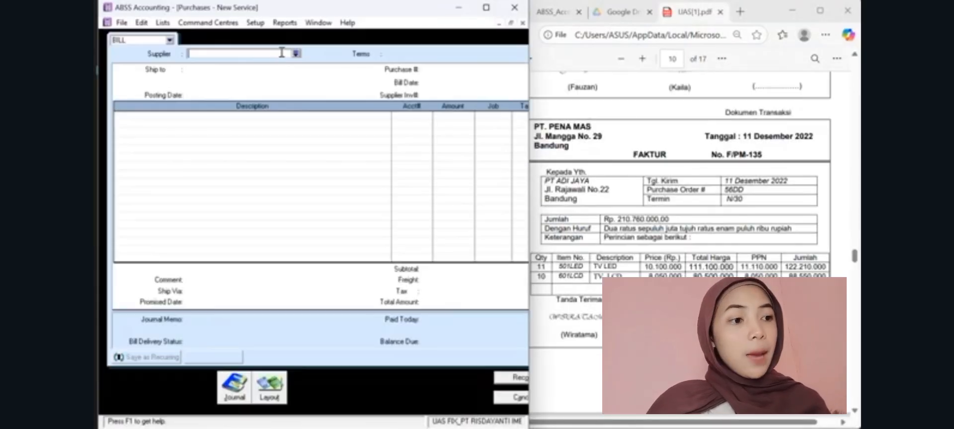
left_click(296, 54)
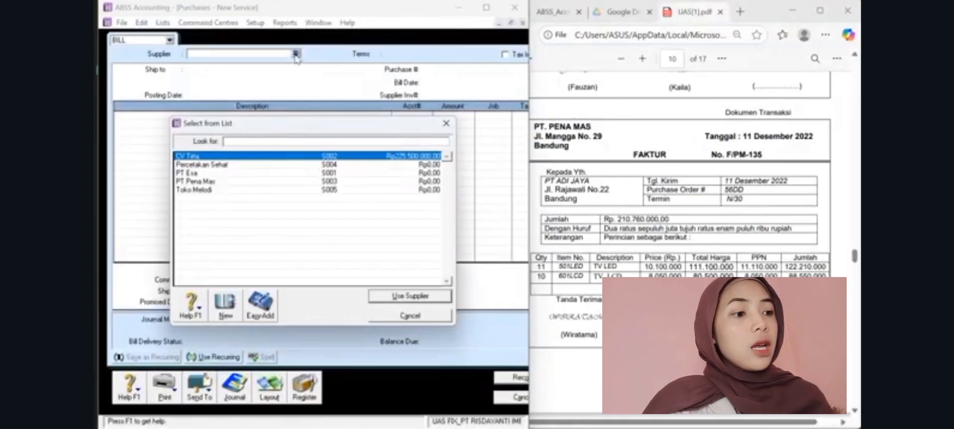
left_click(215, 182)
left_click(432, 297)
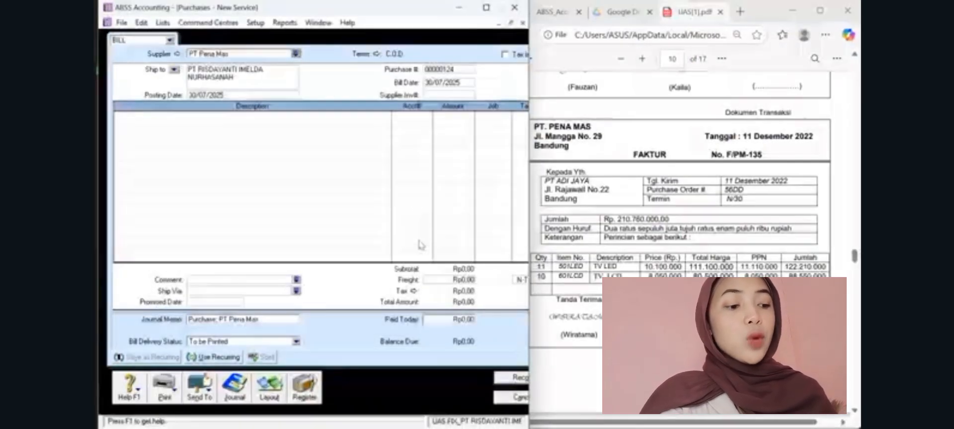
left_click(436, 69)
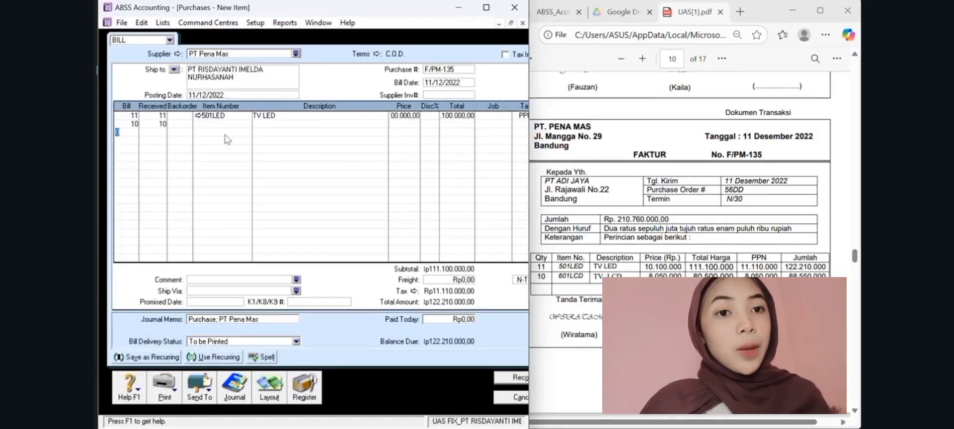
Add 10 601LCD at 8.050.000 to the PT Pena Mas bill and record it
left_click(218, 124)
type("601LCD")
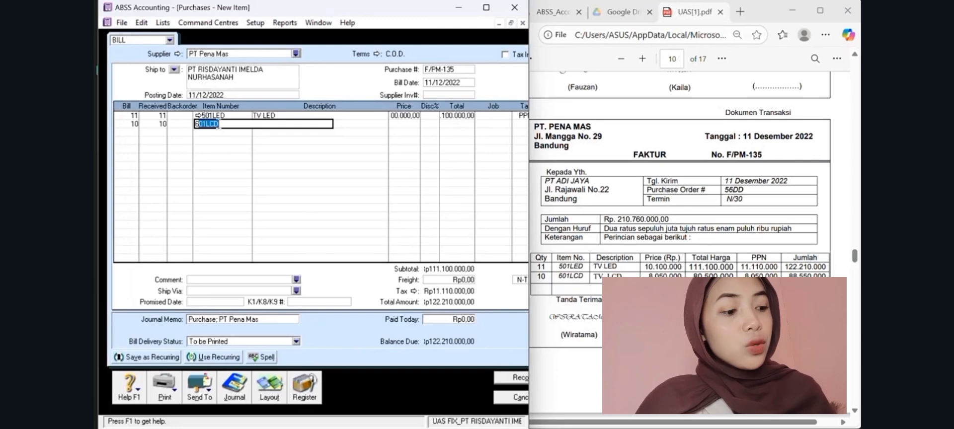
key("Return")
left_click(408, 124)
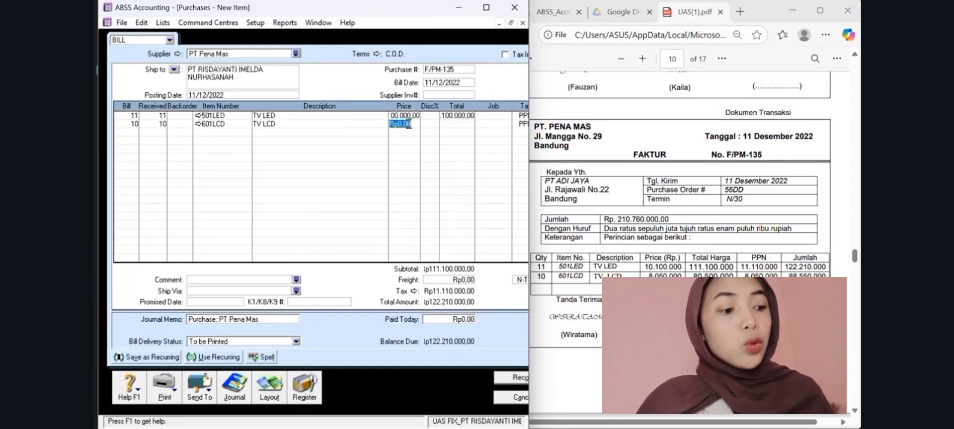
type("8")
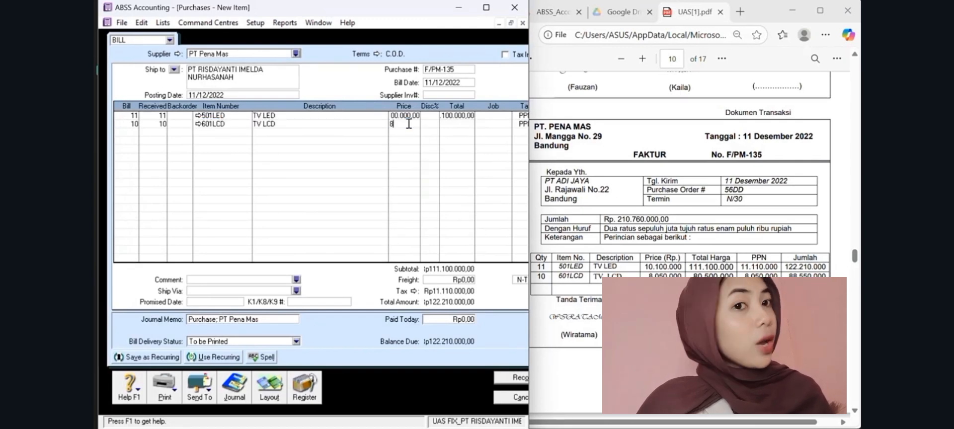
type("0")
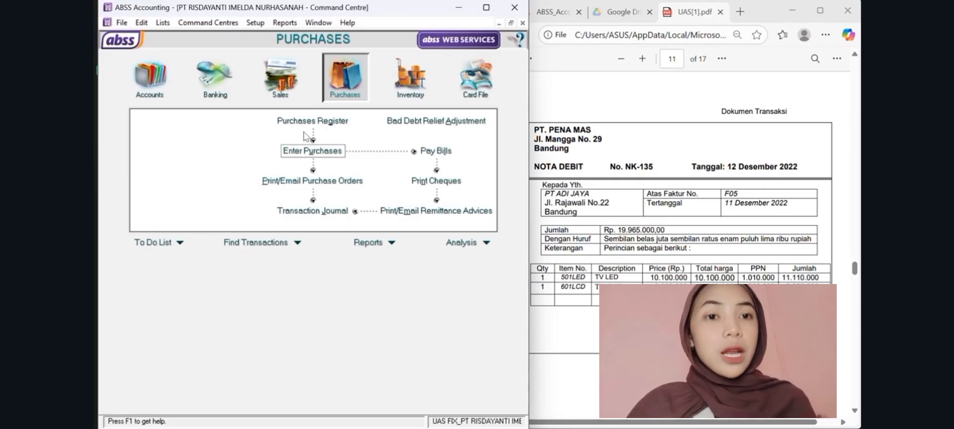
Start an Item purchase return for PT Pena Mas with a line of -1 501LED
left_click(335, 154)
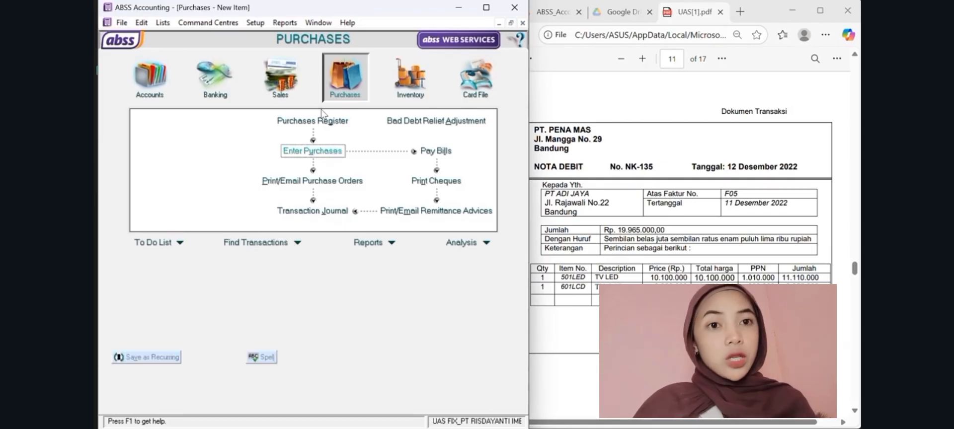
left_click(296, 54)
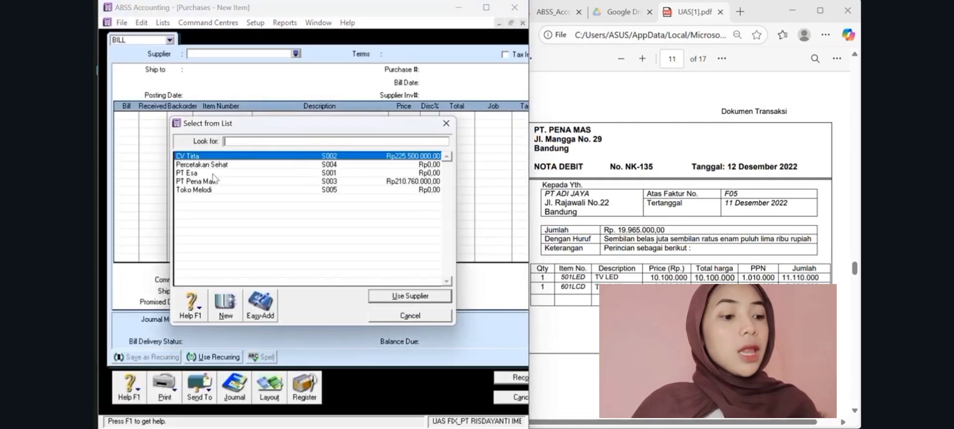
type("PT Pena Mas")
left_click(385, 298)
left_click(133, 117)
type("-1")
key("Return")
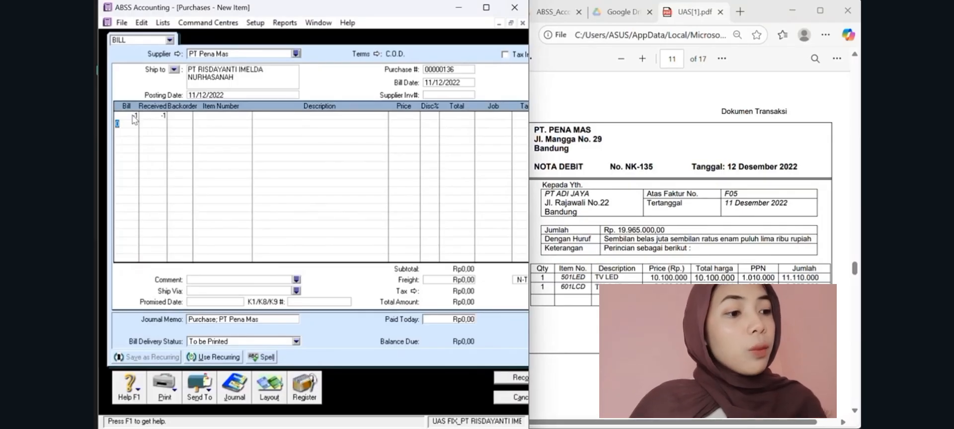
left_click(209, 116)
type("501LED")
key("Return")
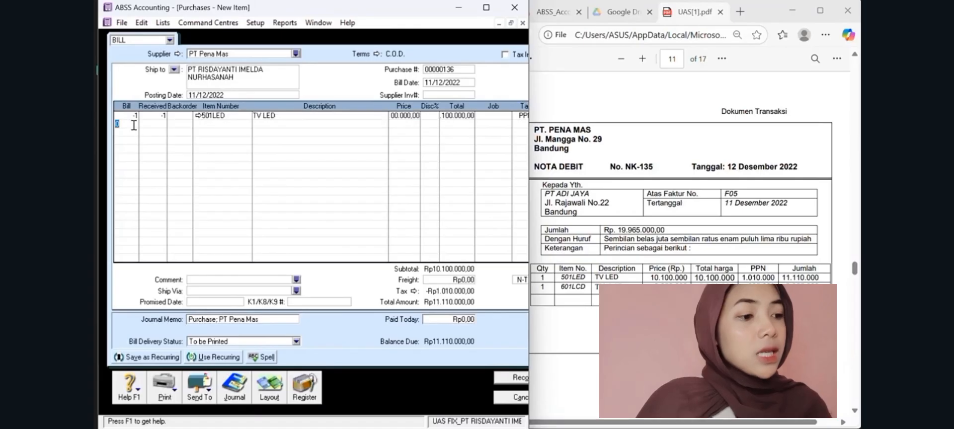
Add a line of -1 601LCD to the PT Pena Mas purchase return and record it
key("Return")
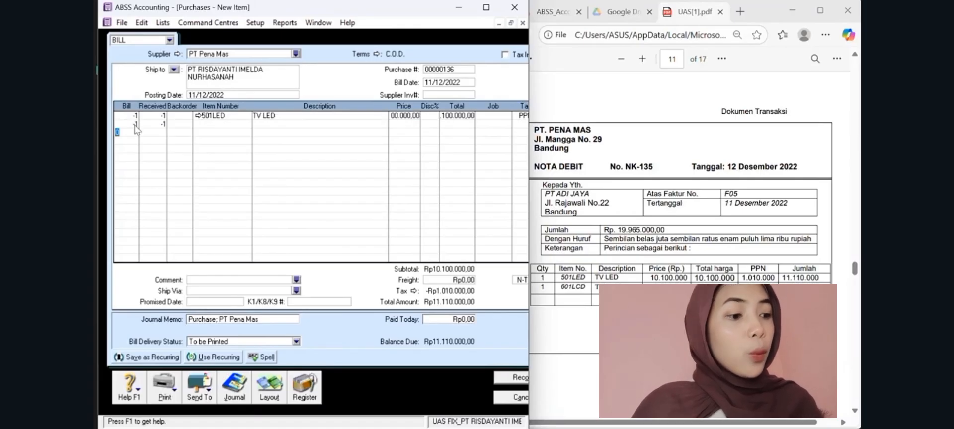
left_click(201, 124)
type("601LCD")
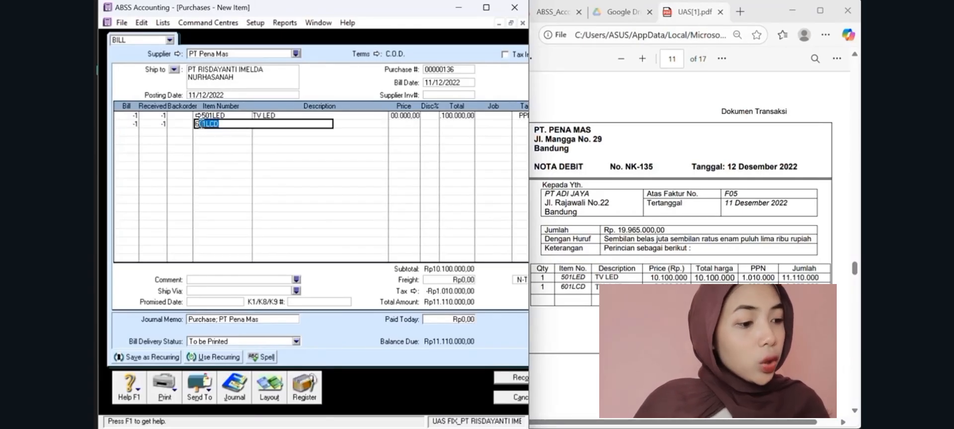
key("Return")
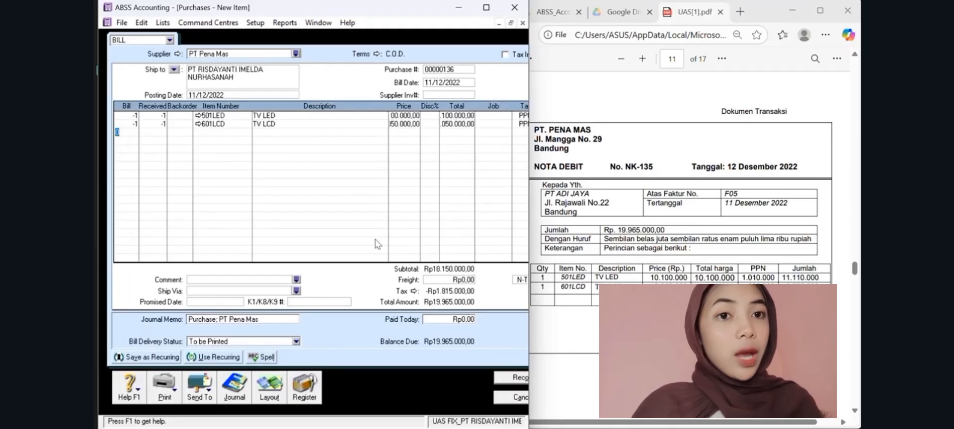
Settle PT Pena Mas's Rp19.965.000 debit from the Purchases Register against its 11/12/2022 bill, with ID NK-135 and date 12/12/2022
left_click(307, 385)
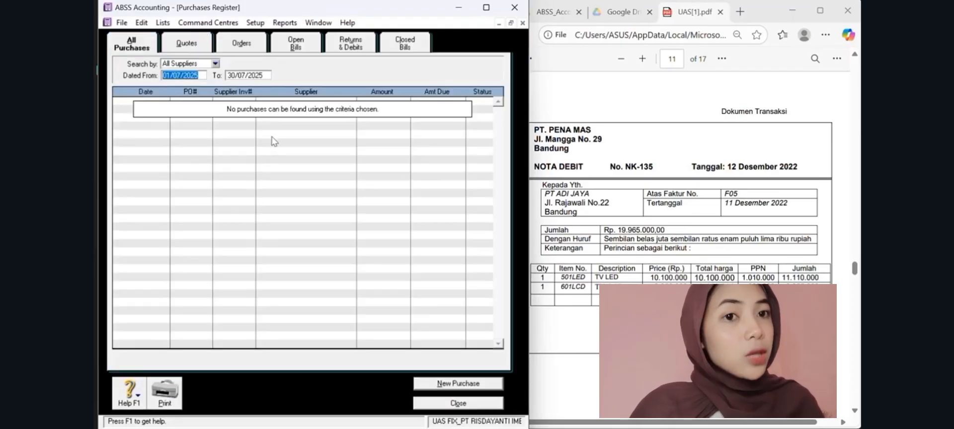
left_click(205, 75)
type("2")
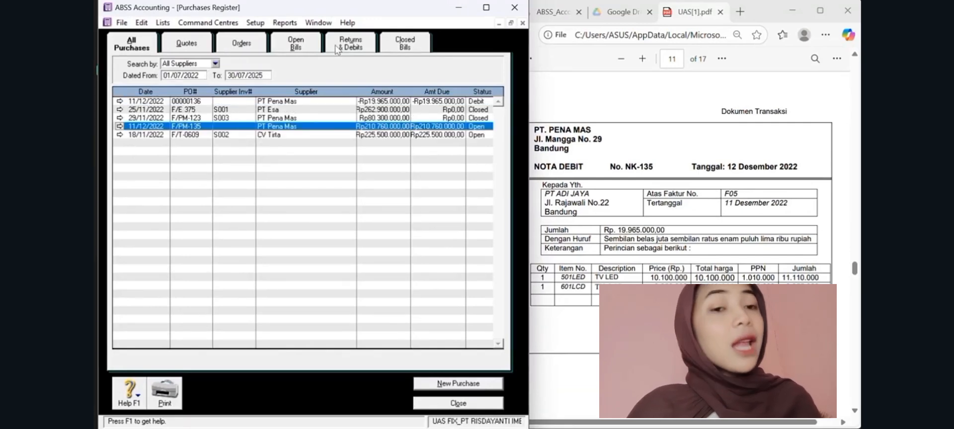
left_click(336, 49)
left_click(261, 362)
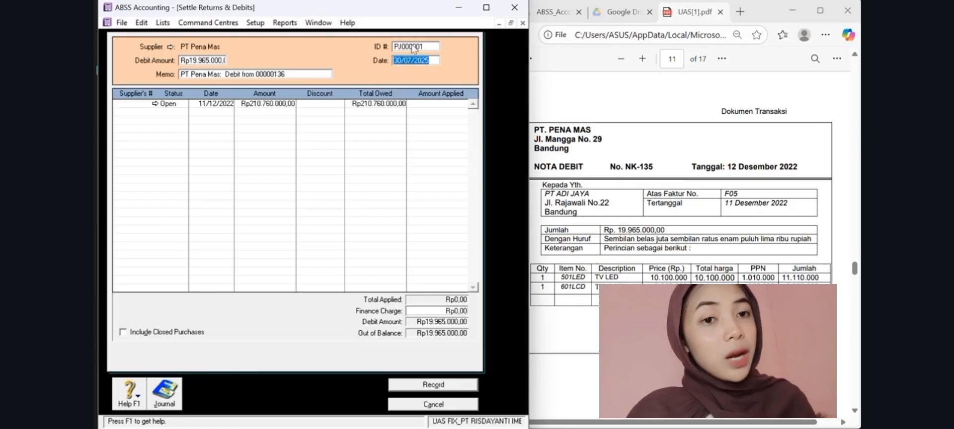
left_click(411, 46)
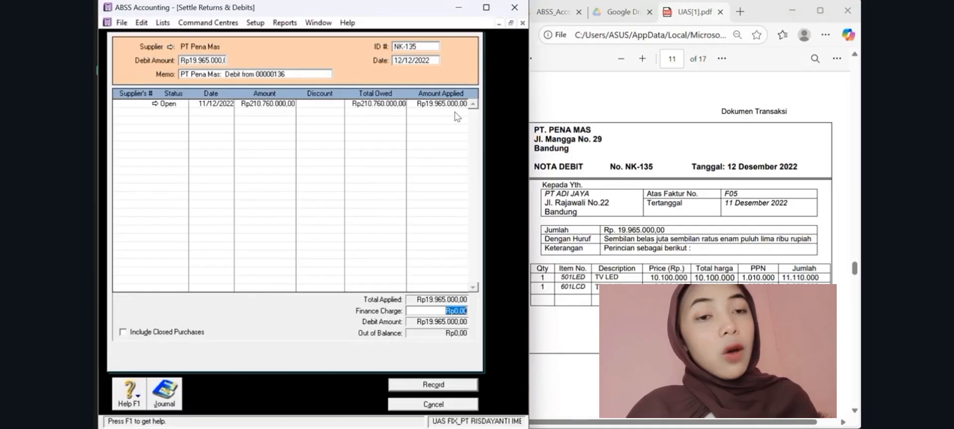
left_click(433, 385)
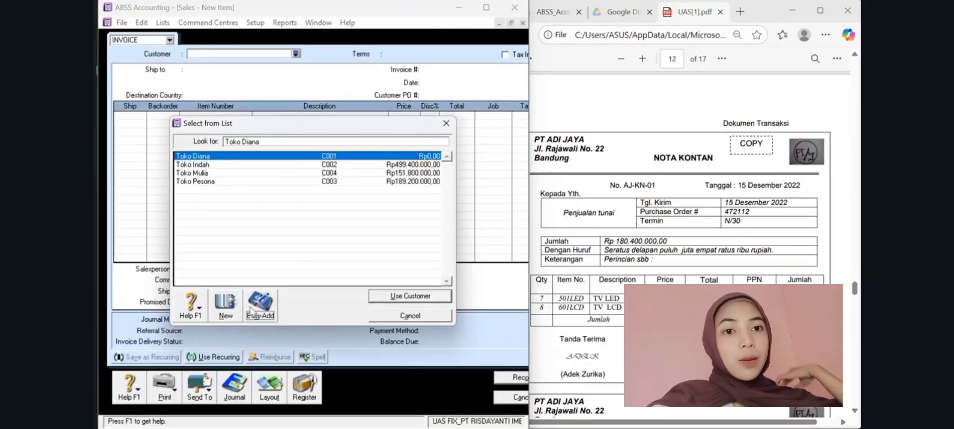
Create a customer card named Penjualan Tunai for the new cash sale invoice
left_click(251, 310)
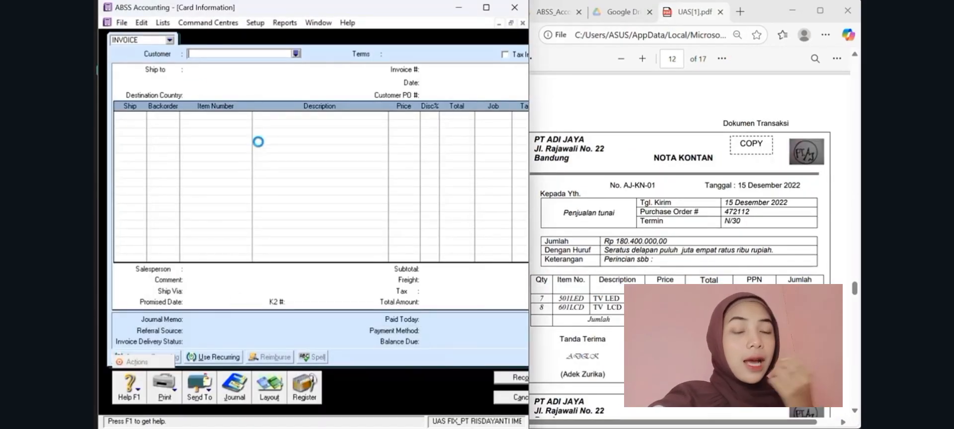
type("Penjualan Tunai")
left_click(447, 387)
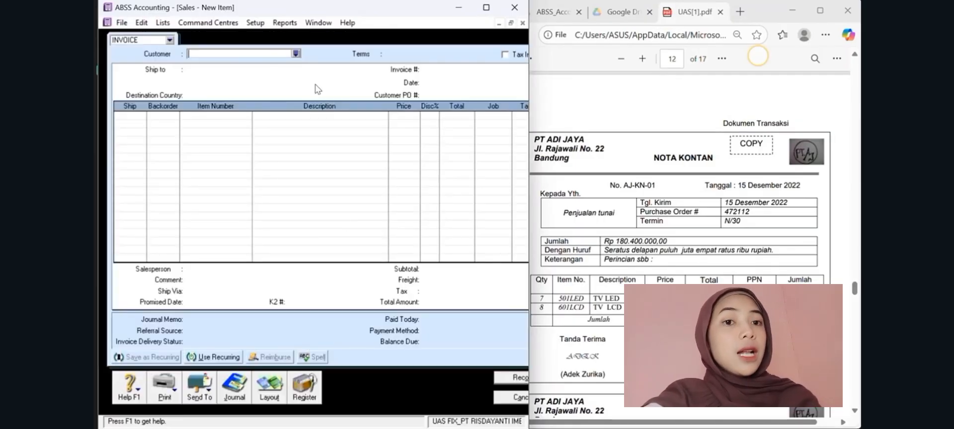
Use Penjualan Tunai as the invoice customer, with invoice number AJ-KN-01 and date 15/12/2022
left_click(410, 296)
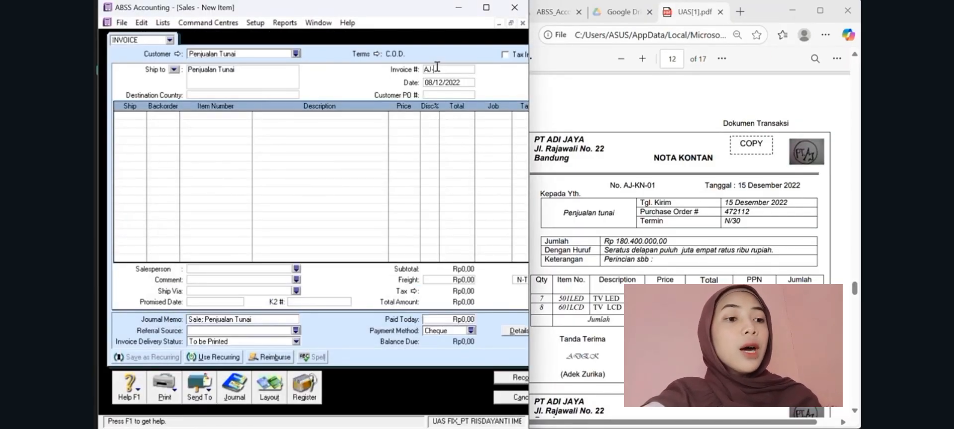
left_click(441, 83)
type("15")
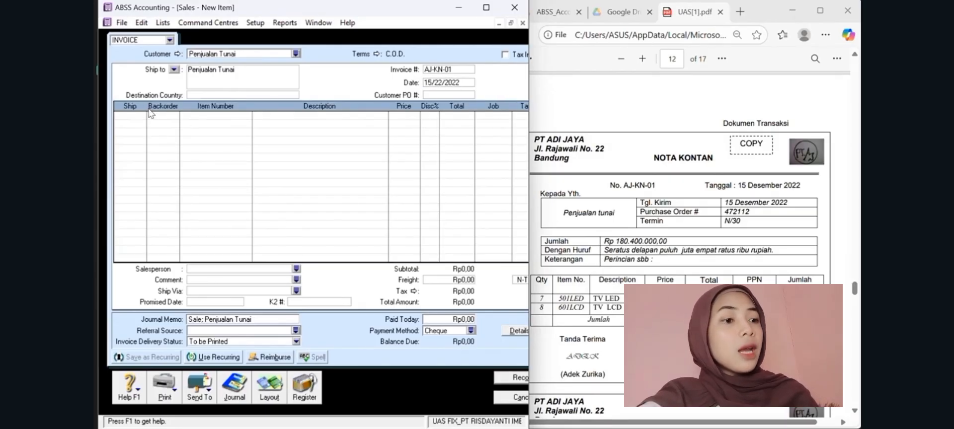
left_click(447, 94)
left_click(440, 83)
key("BackSpace")
type("1")
Fill the Penjualan Tunai invoice with lines for 7 501LED and 8 601LCD, pricing the 601LCD at 10.000.000
left_click(142, 114)
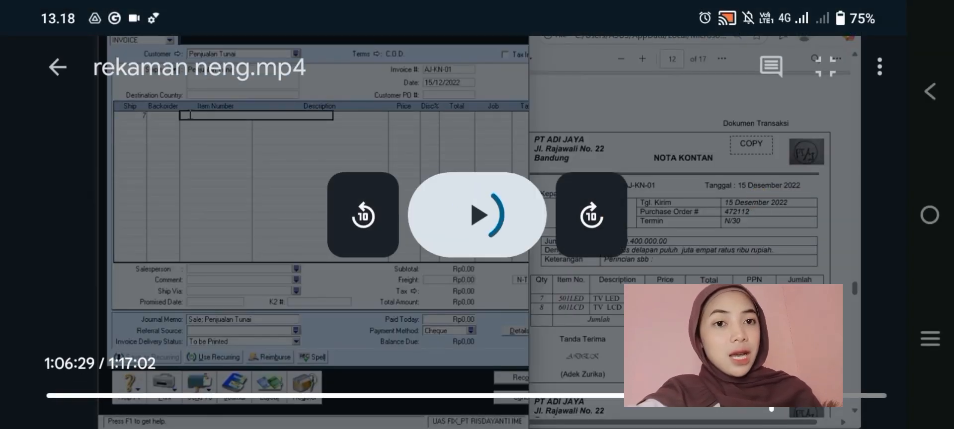
type("601LCD")
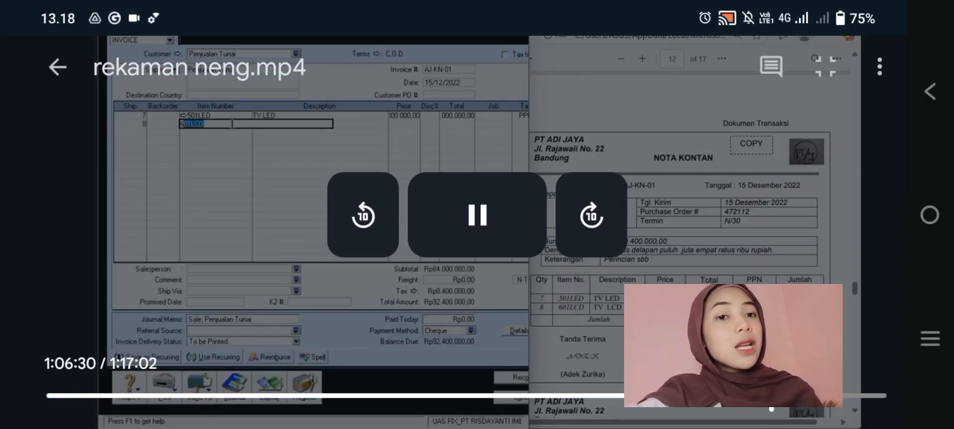
key("Tab")
key("Tab")
type("10000000")
key("Return")
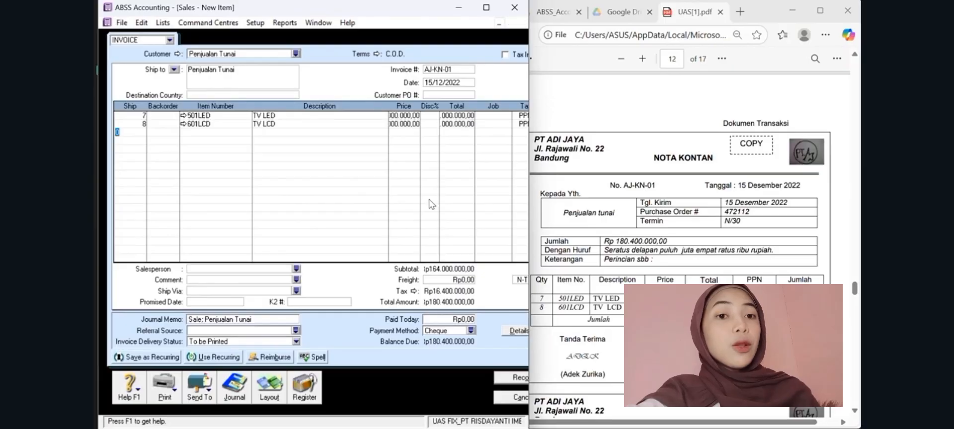
Enter Rp180.400.000 as paid today on the Penjualan Tunai invoice and record the cash sale
left_click(461, 318)
type("180.4")
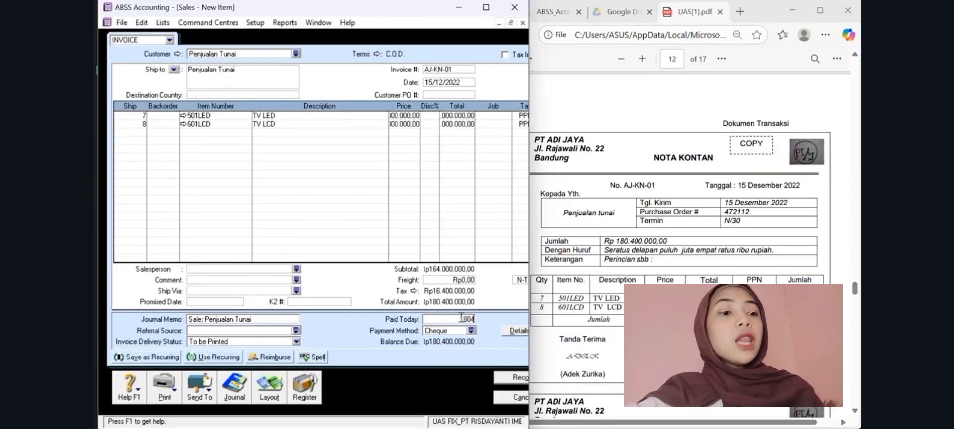
type("00.000")
key("Tab")
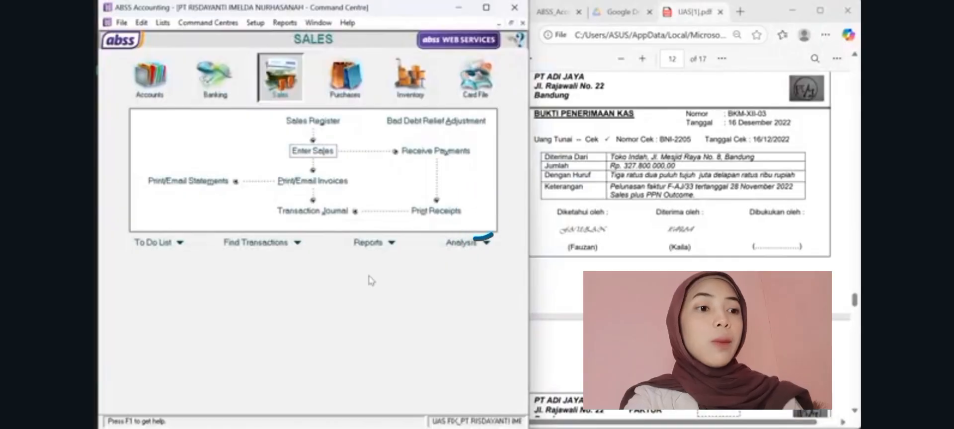
Start a customer payment receipt from Toko Indah deposited to account 1-1100
left_click(404, 152)
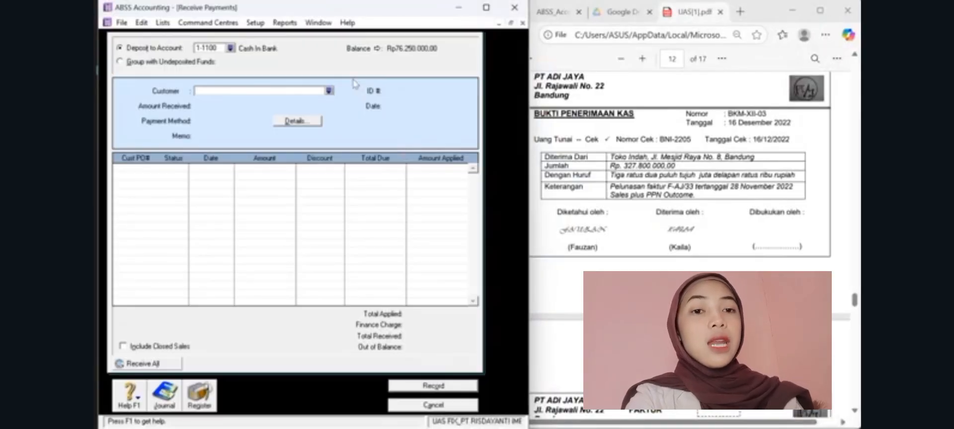
left_click(329, 90)
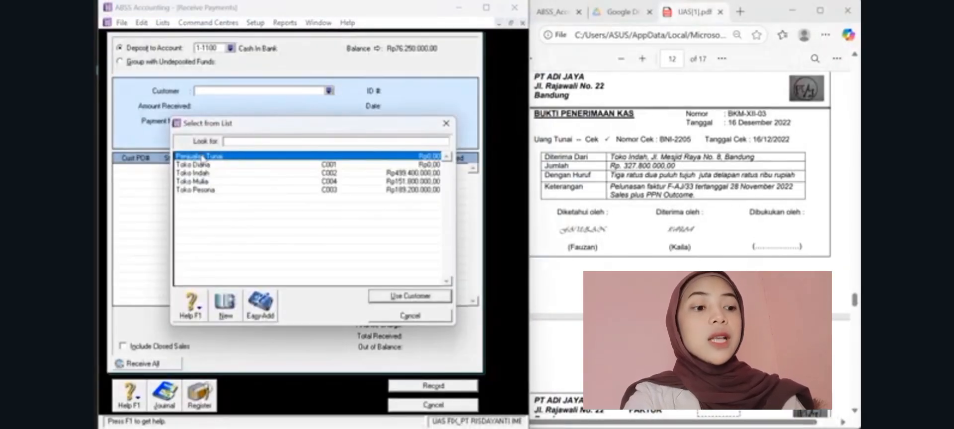
left_click(204, 164)
left_click(204, 173)
left_click(410, 295)
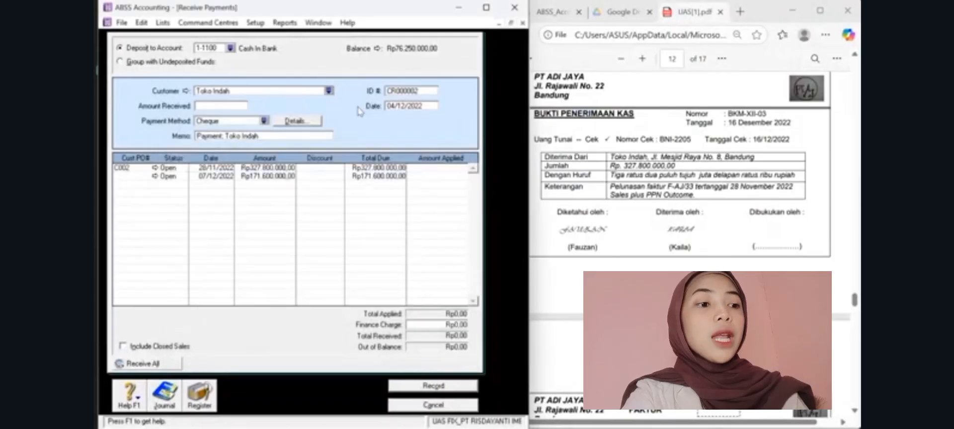
Give the Toko Indah receipt ID BKMXII-3 and date 16/12/2022, apply Rp327.800.000 to the 28/11/2022 invoice, and record it
left_click(399, 91)
type("BKM-")
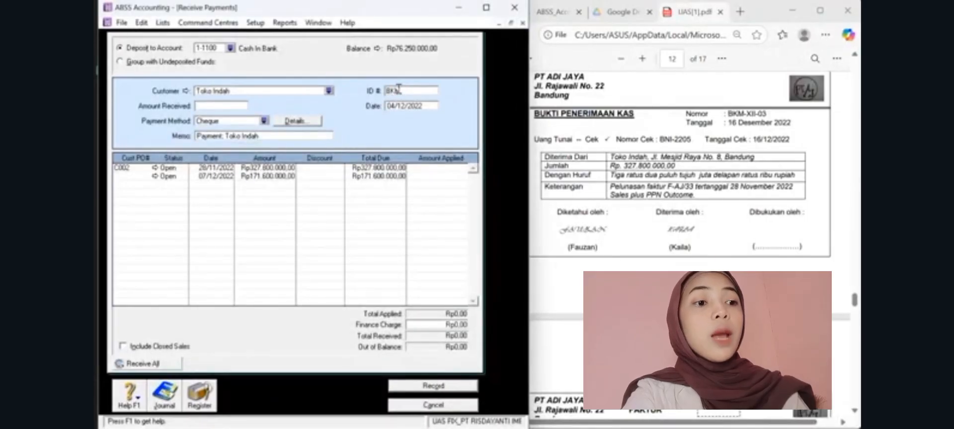
type("XII-0")
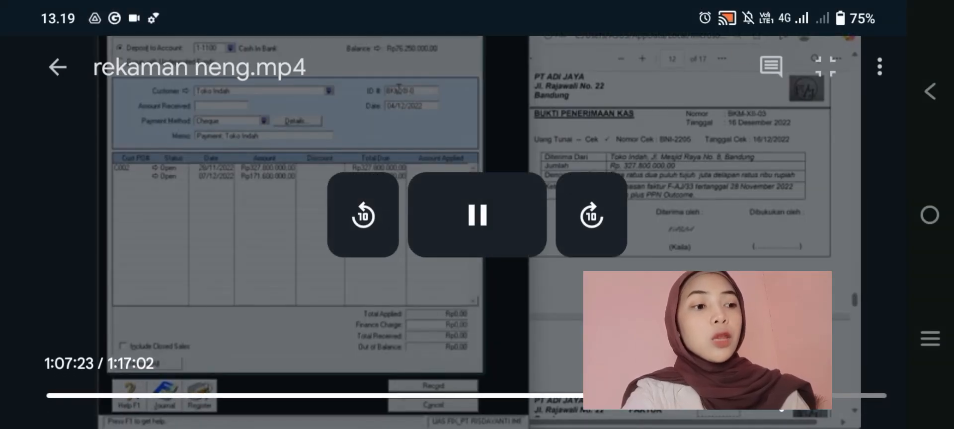
type("000")
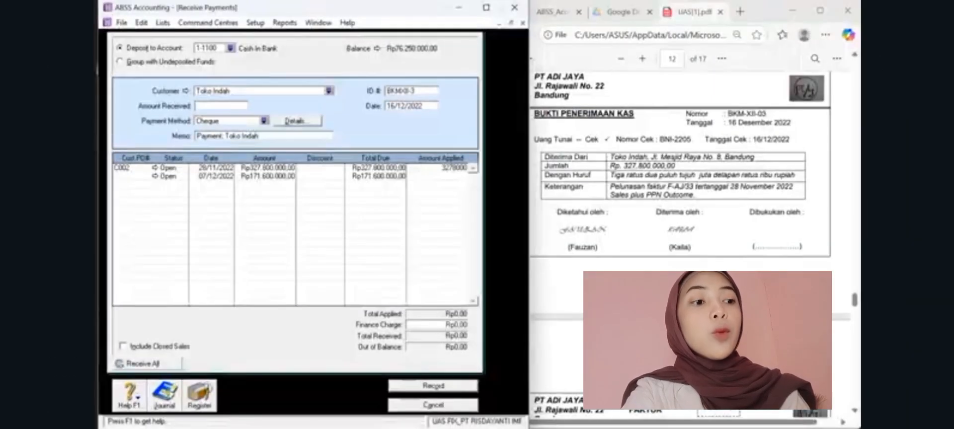
key("Tab")
left_click(209, 108)
key("Tab")
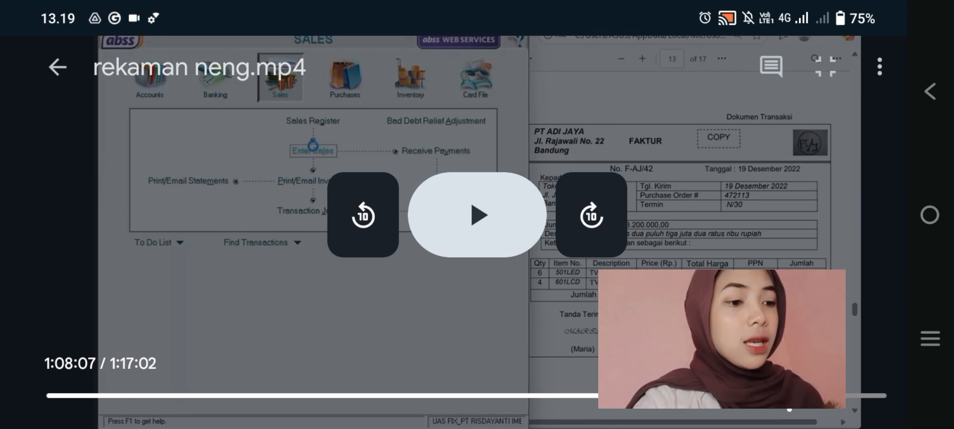
Fill Toko Diana's sales invoice F-AJ/42 dated 19/12/2022 with 6 501LED and 4 601LCD, pricing the 601LCD at 10.000.000
left_click(477, 214)
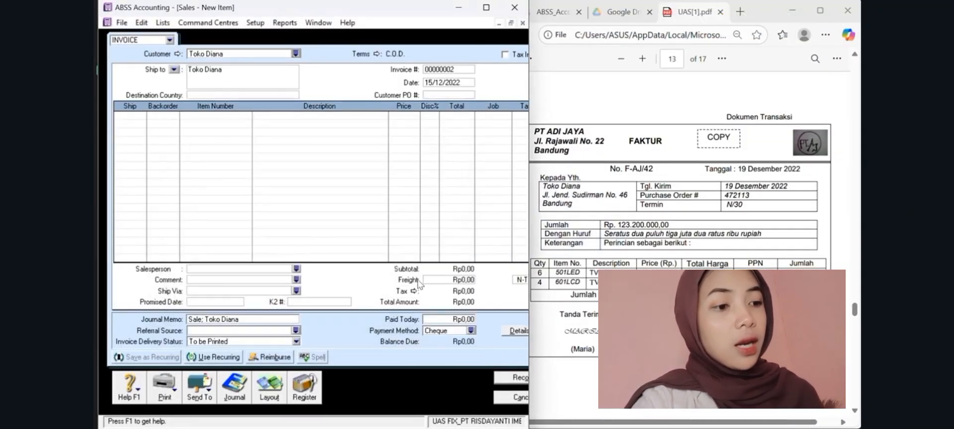
left_click(436, 71)
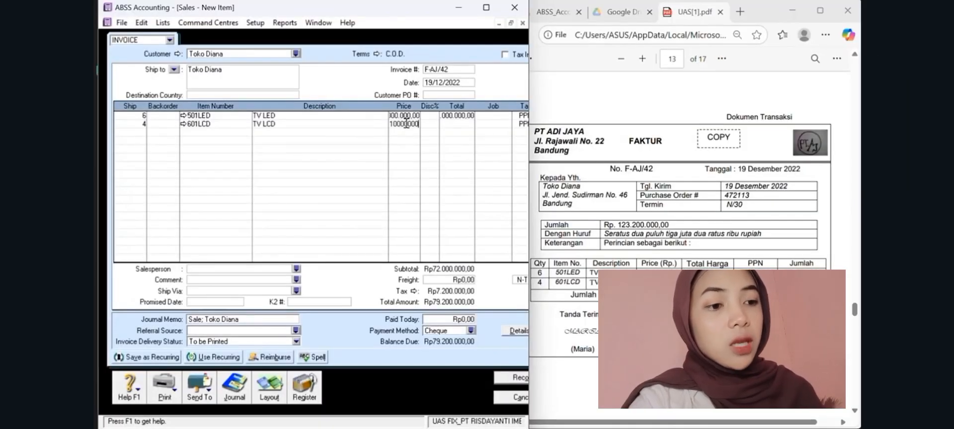
key("Return")
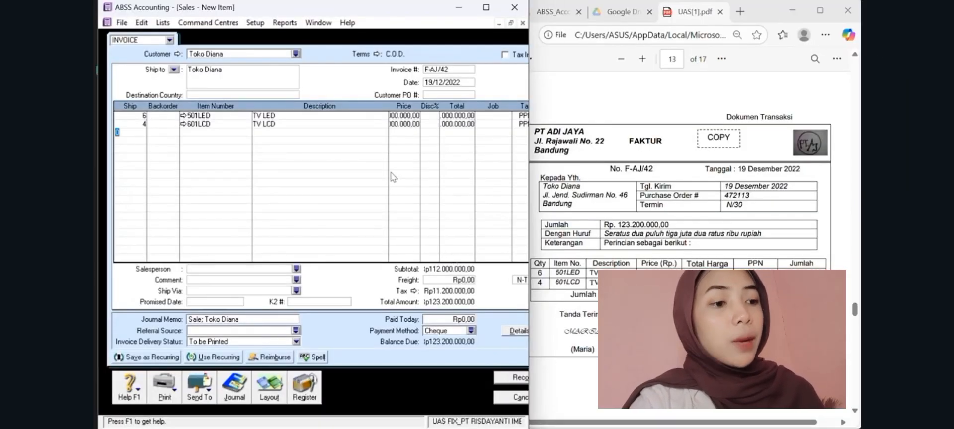
Set the Toko Diana invoice's credit terms to In a Given # of Days and record the sale
left_click(376, 54)
left_click(425, 145)
left_click(401, 173)
left_click(444, 305)
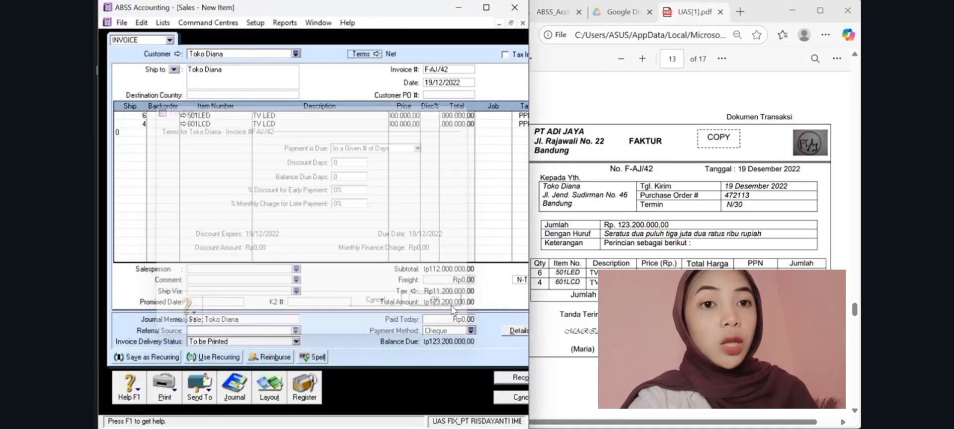
left_click(512, 378)
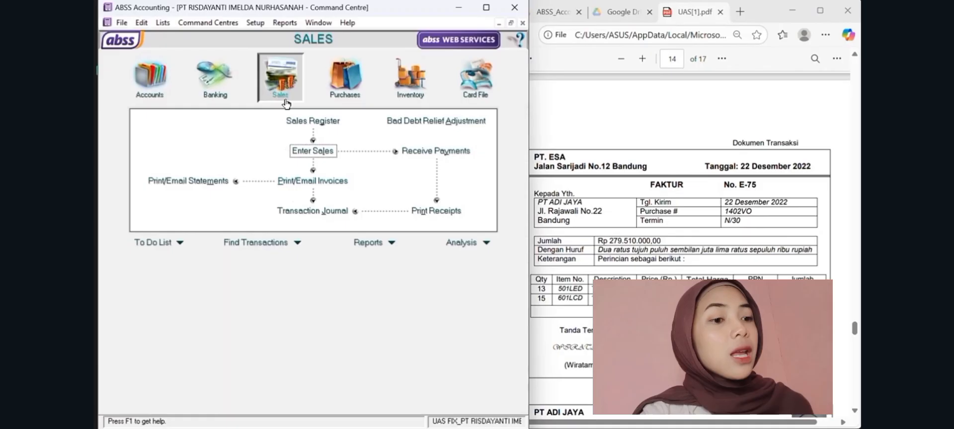
Start a new Item purchase bill for the supplier PT Esa
left_click(341, 107)
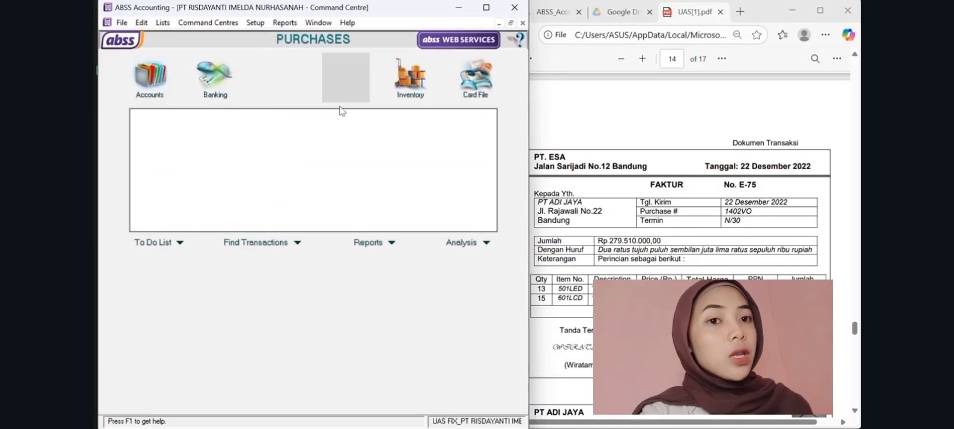
left_click(311, 151)
left_click(296, 54)
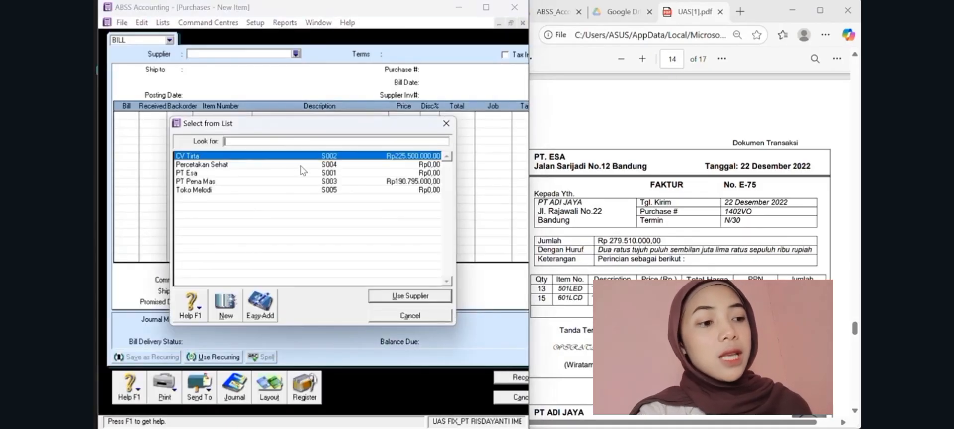
left_click(263, 173)
left_click(425, 293)
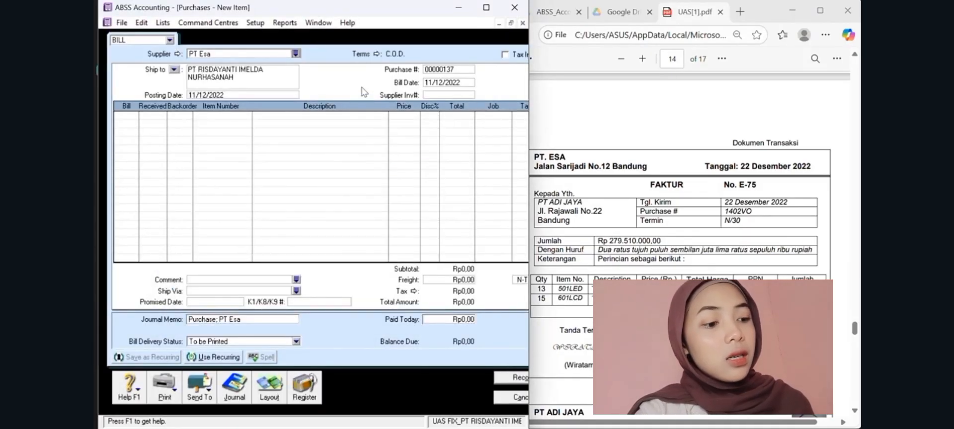
Set the PT Esa bill's credit terms to In a Given # of Days
left_click(377, 55)
left_click(424, 146)
left_click(402, 173)
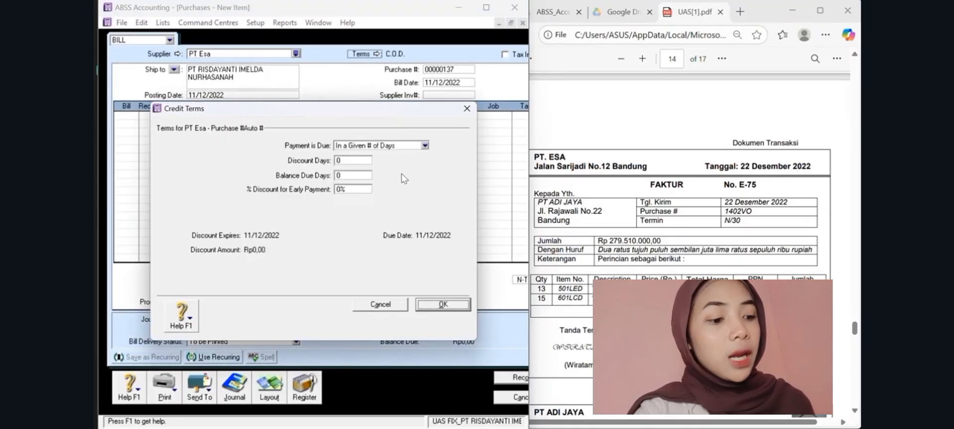
left_click(449, 306)
Add a line of 13 501LED at 10.200.000 each to the PT Esa bill
left_click(129, 116)
type("13")
key("Return")
left_click(203, 114)
type("501LED")
key("Return")
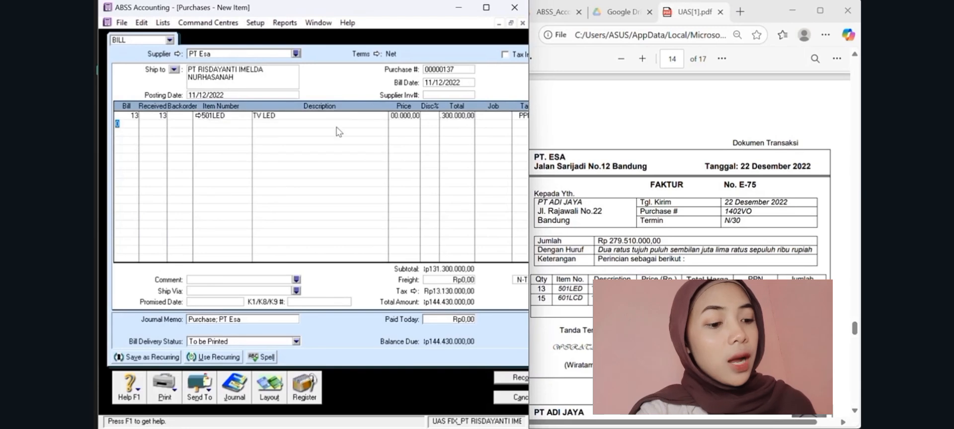
left_click(407, 117)
type("102")
key("Return")
key("Return")
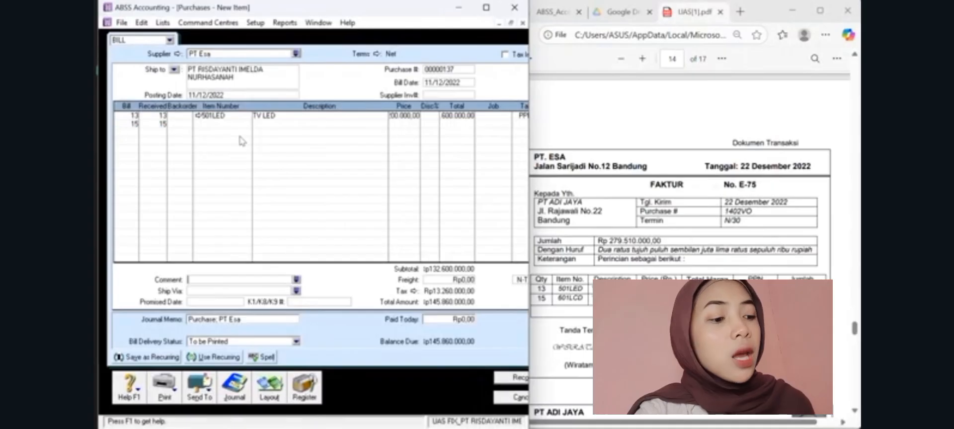
Complete the line of 15 units with item 601LCD at 8.100.000 each and record the PT Esa bill
left_click(228, 124)
type("601LCD")
key("Return")
left_click(402, 124)
type("8100000")
key("Return")
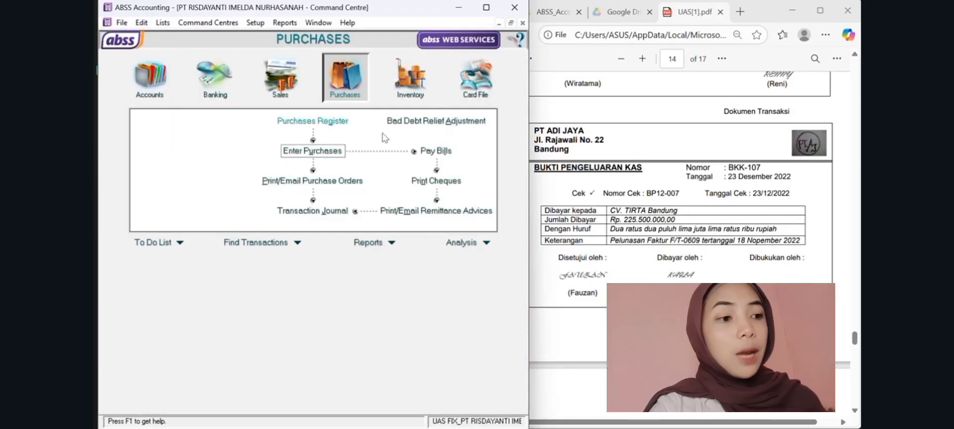
Start a bill payment to CV Tirta with cheque number BKK-107 and date 23/12/2022
left_click(431, 151)
left_click(308, 77)
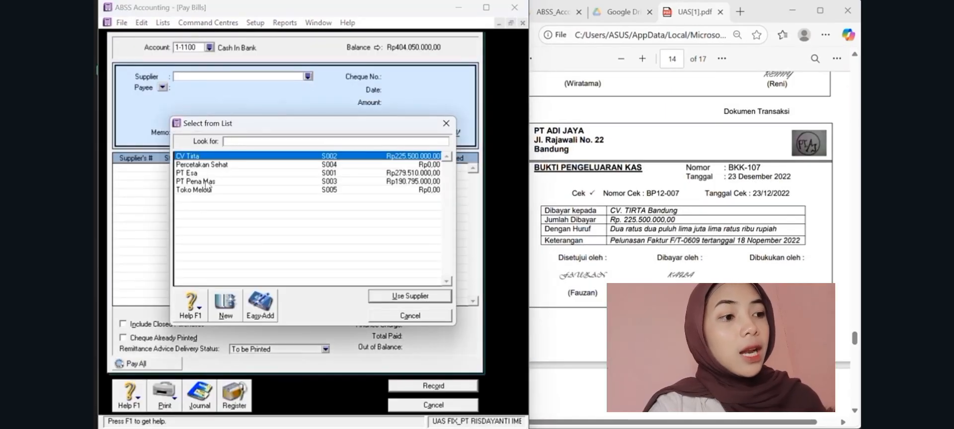
left_click(416, 295)
type("BKK-107")
key("Tab")
type("23/12/")
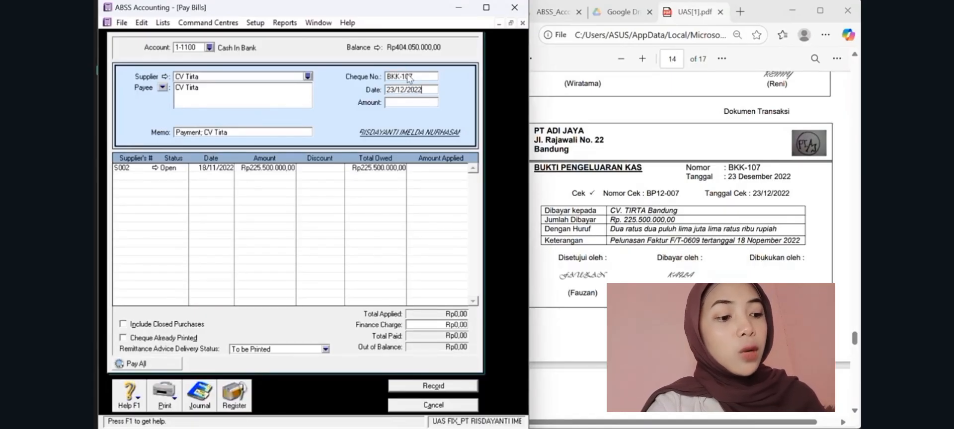
Apply Rp225.500.000 to CV Tirta's 18/11/2022 bill, fill in the matching payment amount, and record the payment
left_click(432, 168)
type("2")
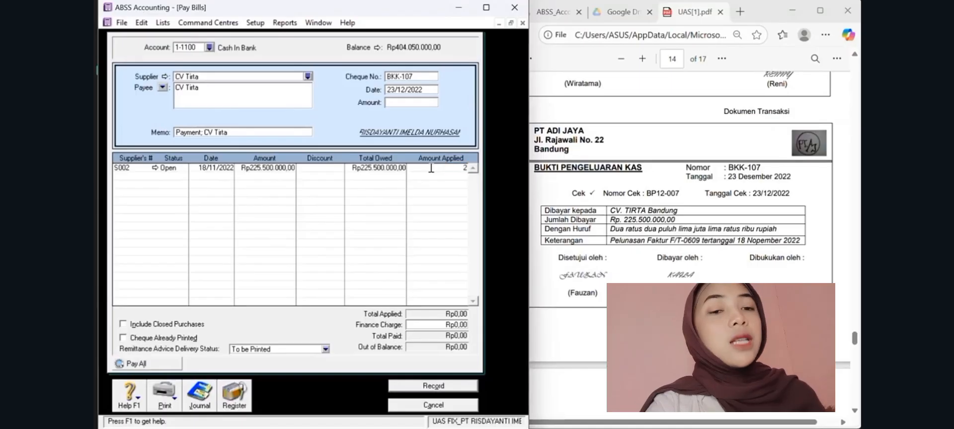
type("25.500.000")
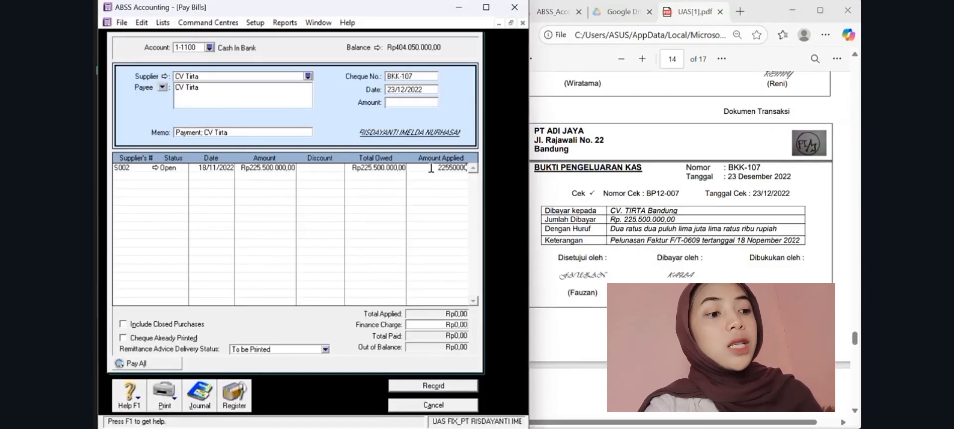
key("Tab")
left_click(418, 103)
key("Tab")
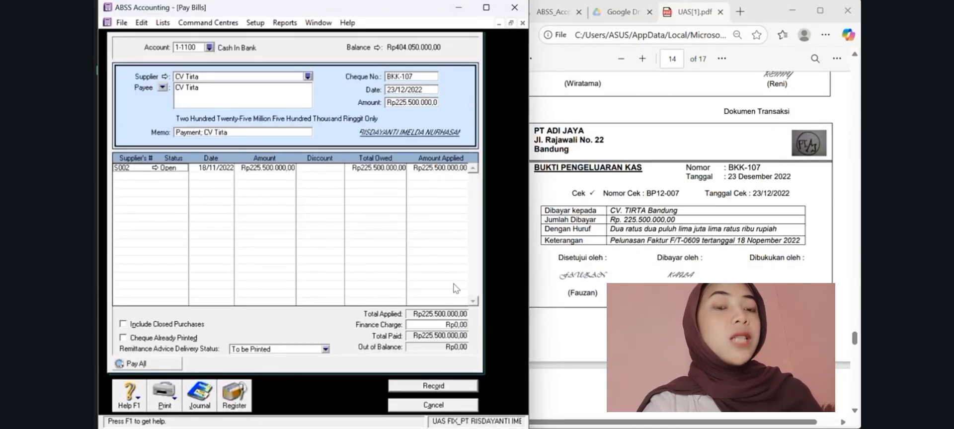
left_click(433, 386)
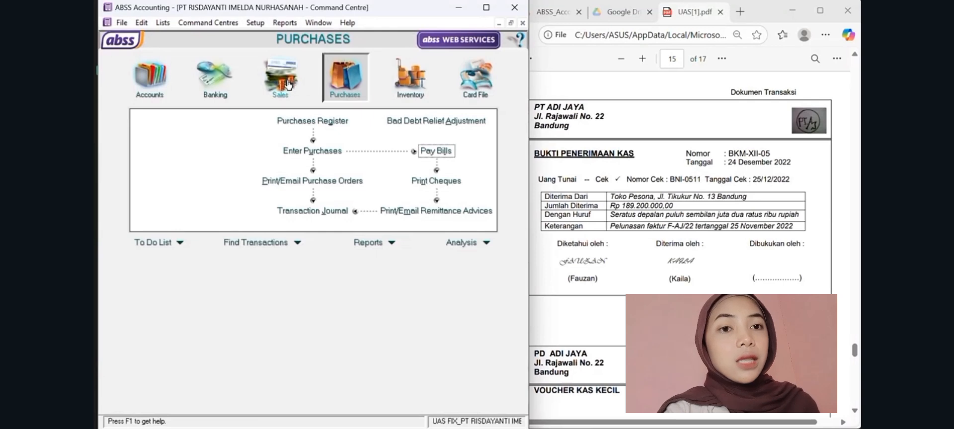
Start a received payment from Toko Pesona with ID number BKMXII-5 and date 24/12/2022
left_click(281, 79)
left_click(405, 151)
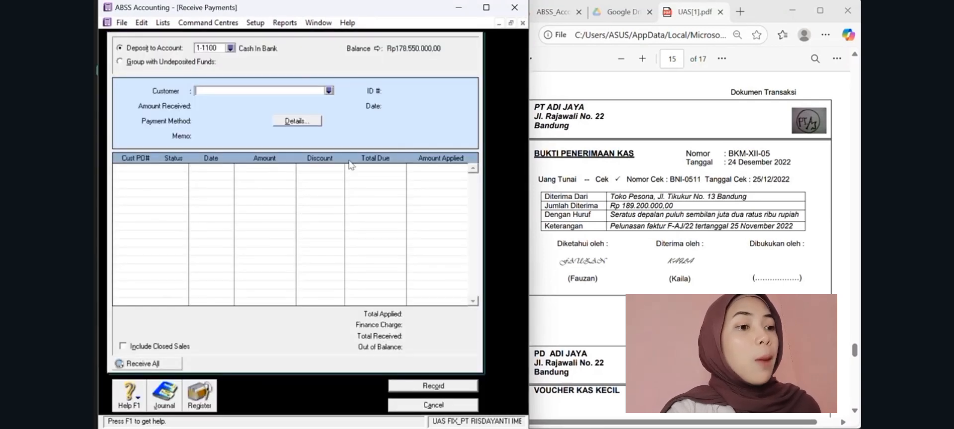
left_click(328, 91)
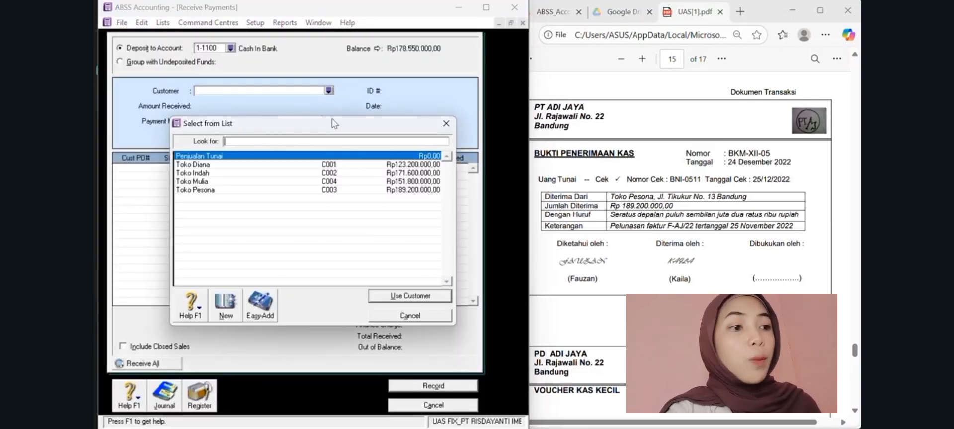
left_click(254, 191)
left_click(409, 296)
type("BKMXII-5")
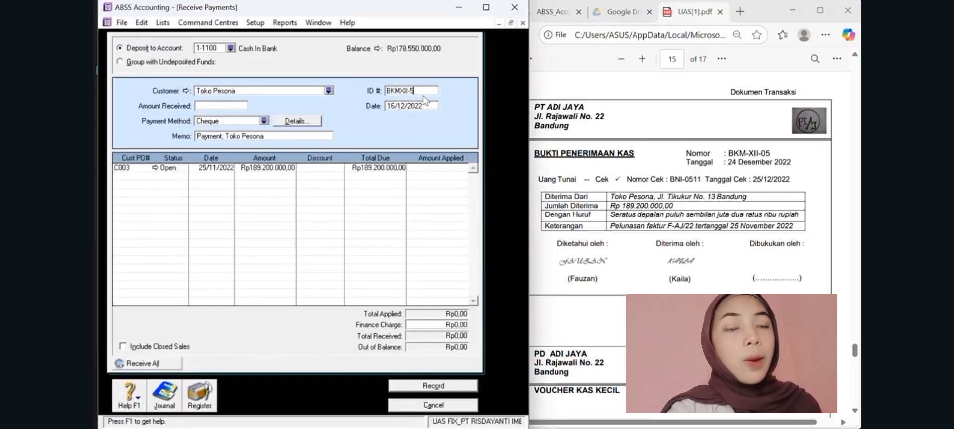
key("Tab")
type("24/12/2022")
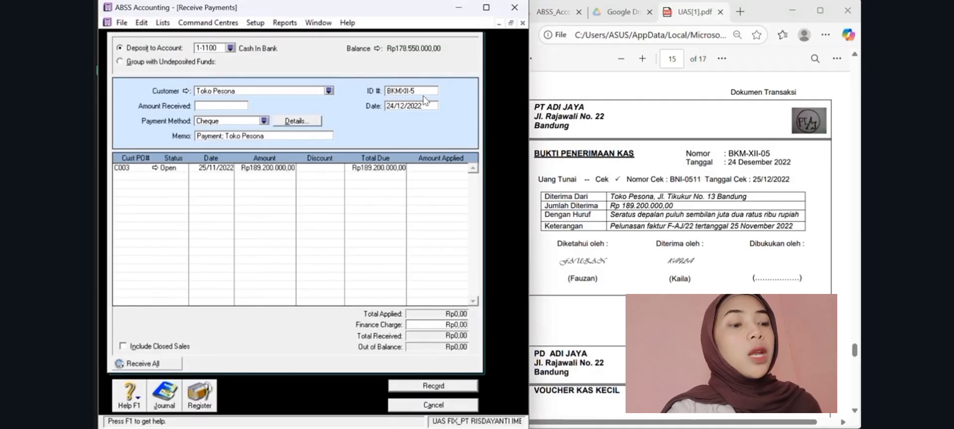
Apply Rp189.200.000 to Toko Pesona's 25/11/2022 invoice and record the received payment
left_click(428, 171)
type("1892000")
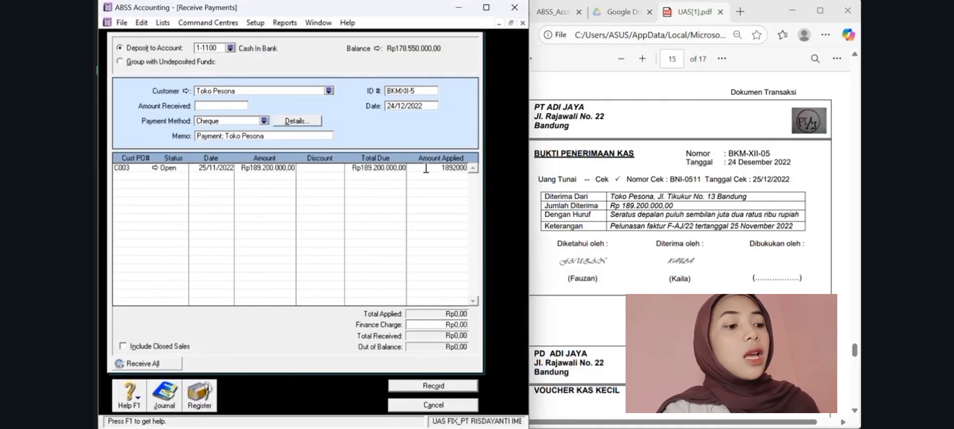
key("Tab")
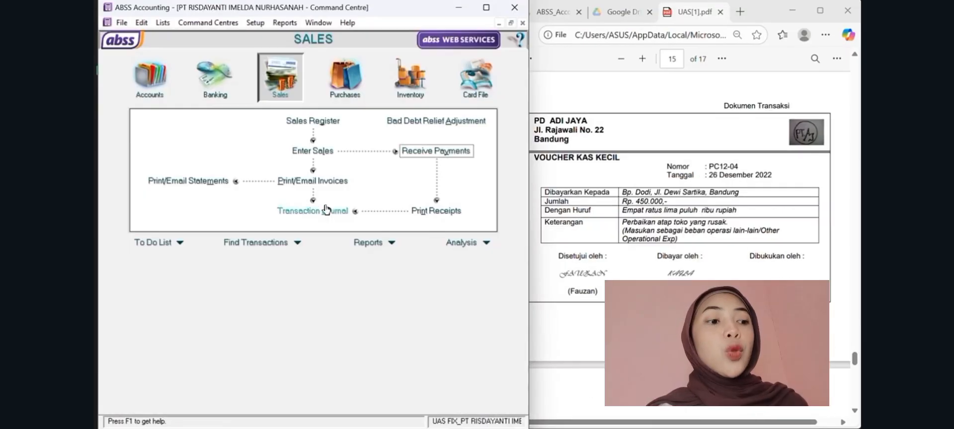
Start a Spend Money transaction paid from account 1-1200 Petty Cash
left_click(215, 77)
left_click(189, 121)
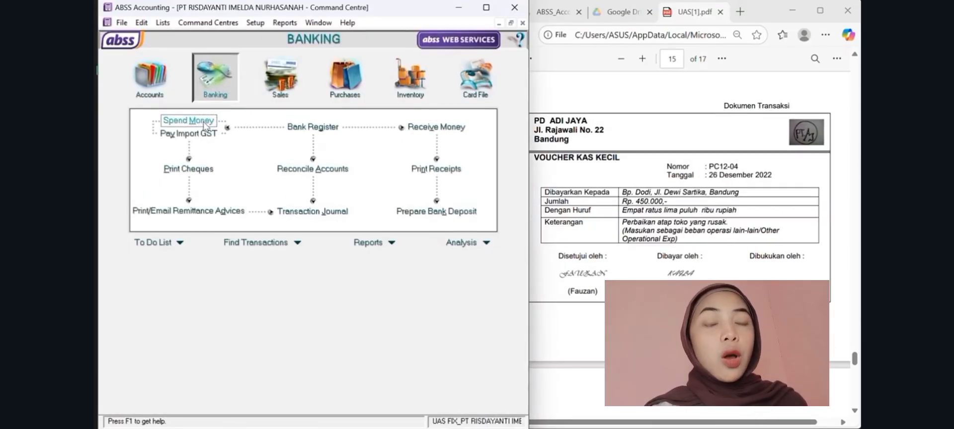
left_click(192, 46)
left_click(246, 182)
left_click(443, 296)
Create a new card for the payee named on petty cash voucher PC12-04 and use it in the transaction
left_click(314, 73)
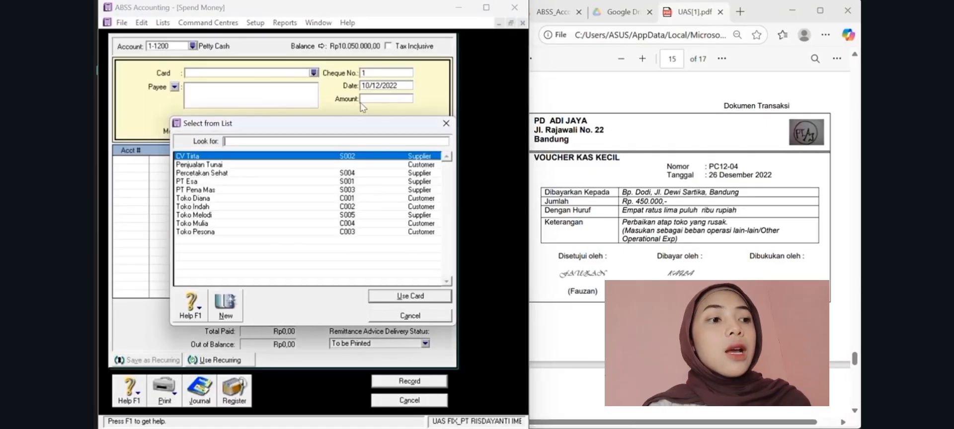
left_click(224, 298)
type("Bp. Dodi")
left_click(472, 386)
left_click(397, 295)
Set the petty cash payment's cheque number to PC12-04 and its date to 26/12/2022
left_click(386, 73)
type("pc")
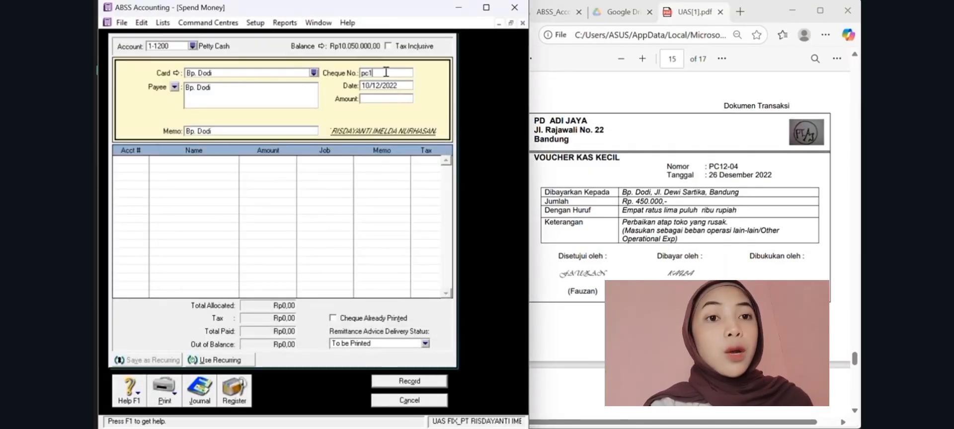
type("PC12")
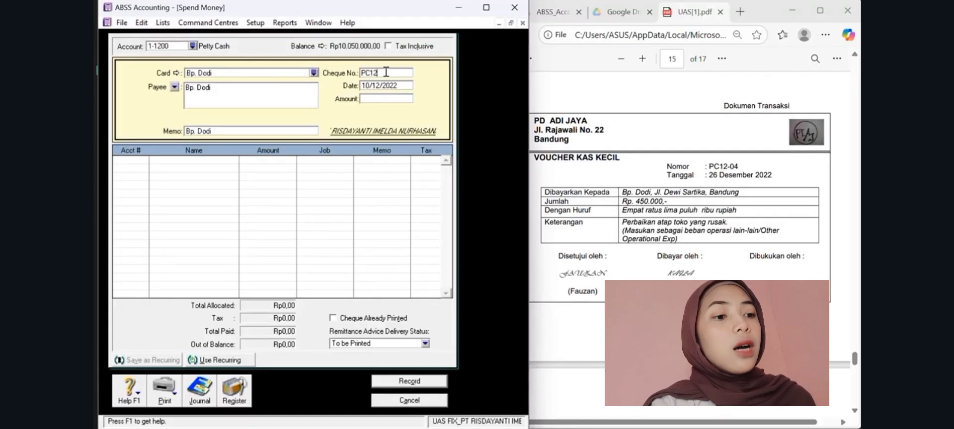
type("-04")
key("Tab")
type("26/12/2022")
Allocate 450.000 to account 6-1800 Other Operating Expense, enter 450.000 as the payment amount, and record the petty cash payment
left_click(153, 165)
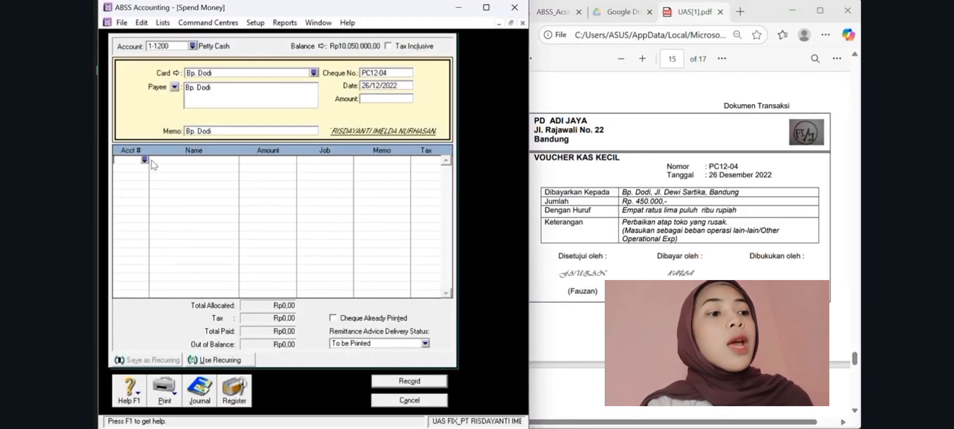
left_click(144, 159)
scroll(222, 248, "down", 2)
left_click(222, 248)
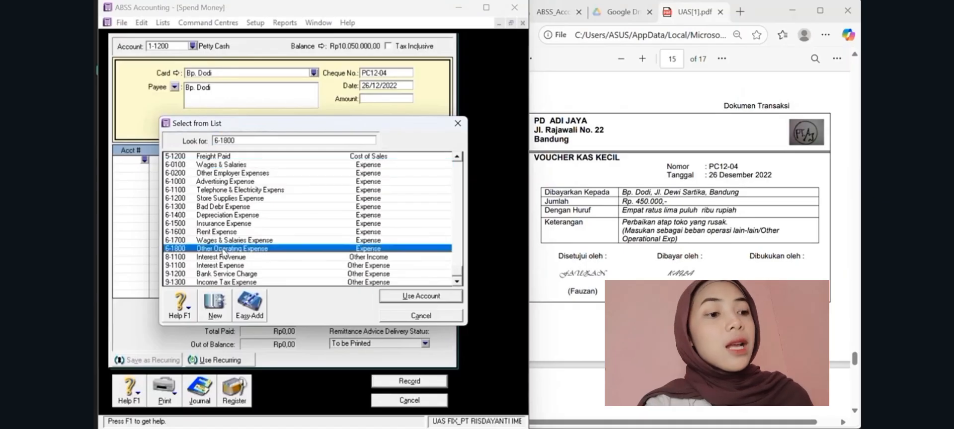
left_click(415, 297)
type("450000")
left_click(424, 166)
left_click(385, 99)
type("450000")
key("Tab")
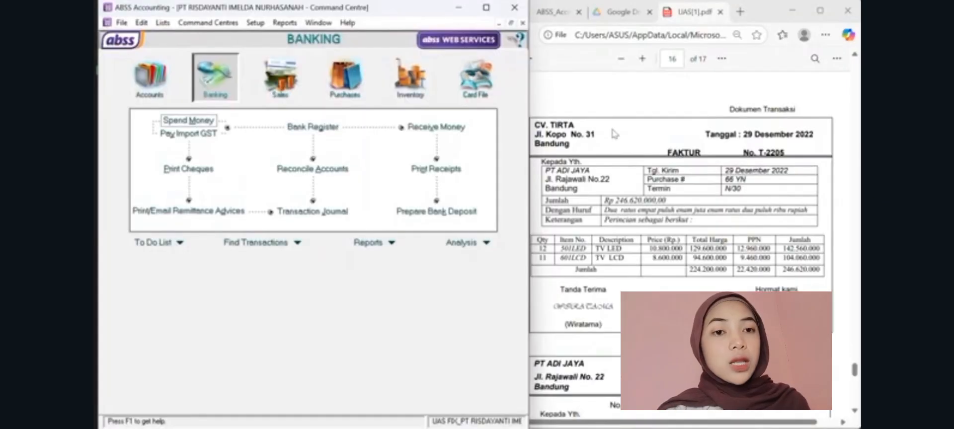
Start an item bill from supplier CV Tirta with net payment terms
left_click(345, 77)
left_click(315, 152)
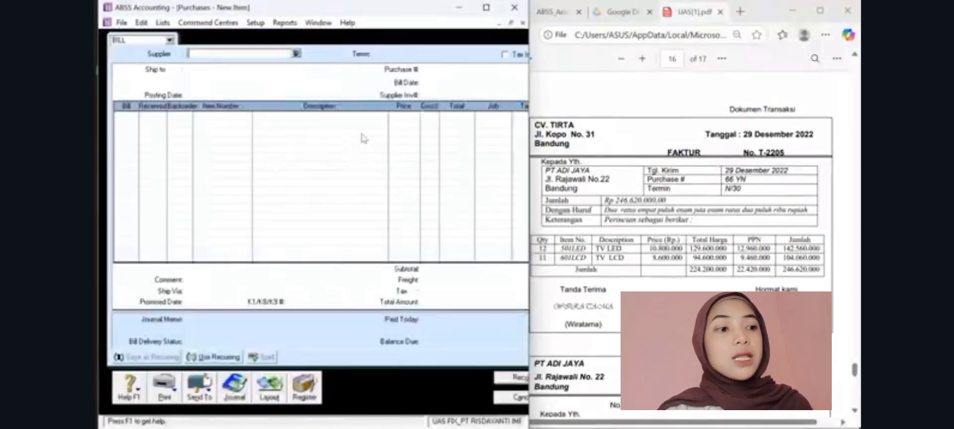
left_click(297, 54)
double_click(224, 164)
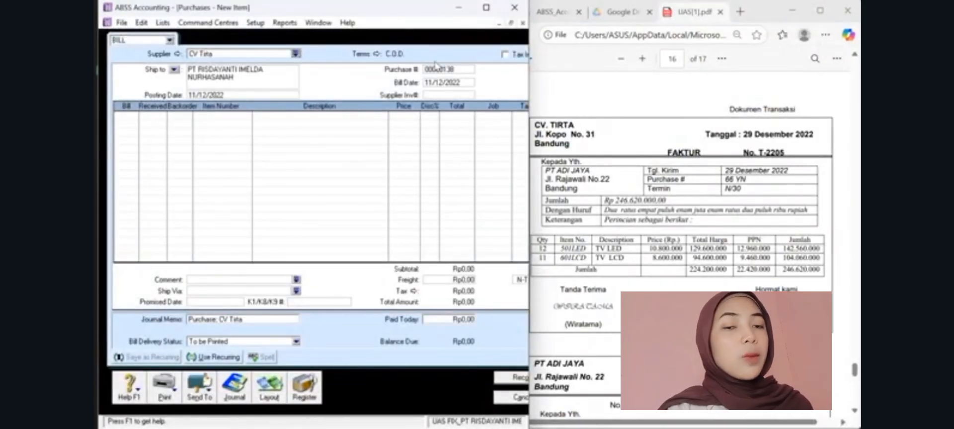
left_click(376, 53)
left_click(382, 146)
left_click(370, 167)
key("Return")
Set the CV Tirta bill's purchase number to T-2205 and its bill date to 28/12/2022
double_click(437, 69)
type("T-2205")
key("Tab")
type("28/12/2022")
Add a line of 12 501LED at 10.800.000 each to the CV Tirta bill
left_click(130, 119)
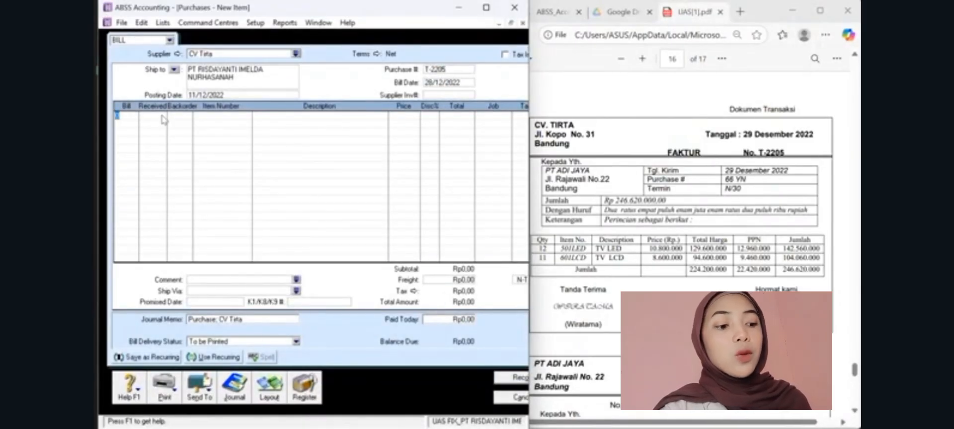
type("12")
left_click(207, 117)
type("501LED")
key("Tab")
left_click(404, 118)
type("10800000")
key("Tab")
key("Tab")
key("Tab")
key("Tab")
key("Tab")
Add a line of 11 601LCD at 8.600.000 each to the CV Tirta bill
type("11")
left_click(234, 124)
type("601LCD")
key("Tab")
left_click(404, 123)
type("8600000")
key("Tab")
key("Tab")
key("Tab")
key("Tab")
key("Tab")
Set the CV Tirta bill's posting date to 28/12/2022 and record the bill
left_click(512, 379)
left_click(329, 259)
left_click(210, 96)
type("28")
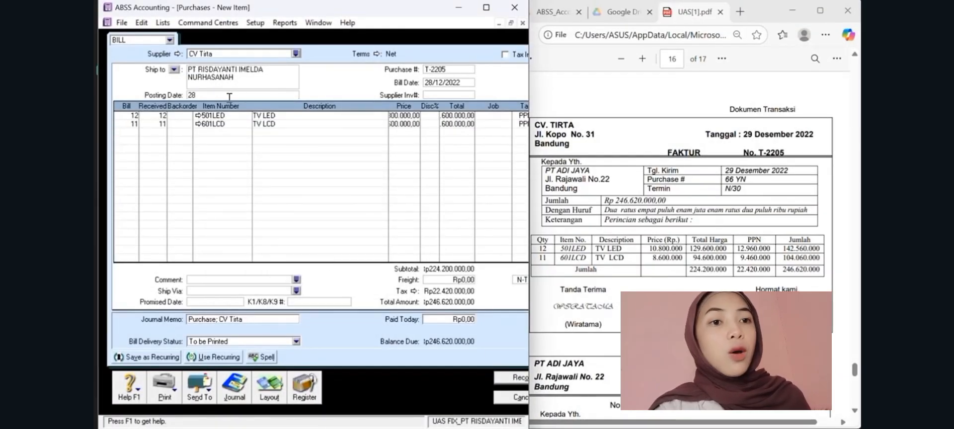
type("/12/2022")
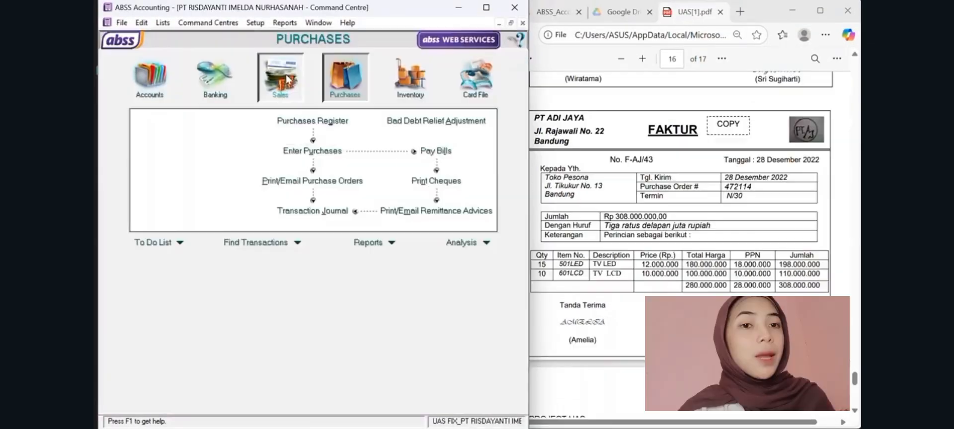
Start an item sales invoice for customer Toko Pesona with net payment terms
left_click(280, 77)
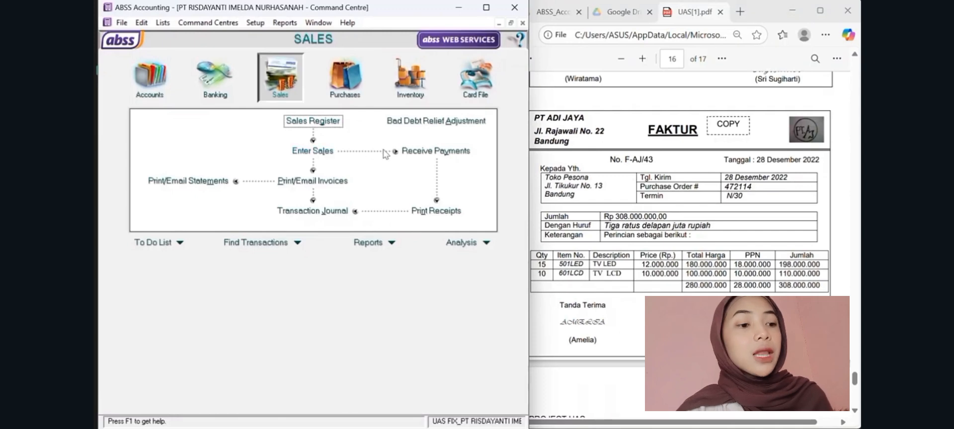
left_click(318, 151)
left_click(296, 54)
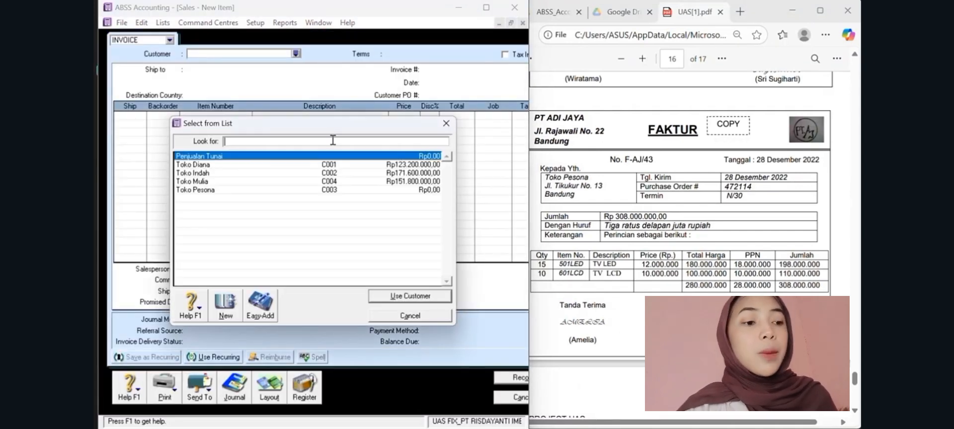
left_click(283, 191)
left_click(420, 296)
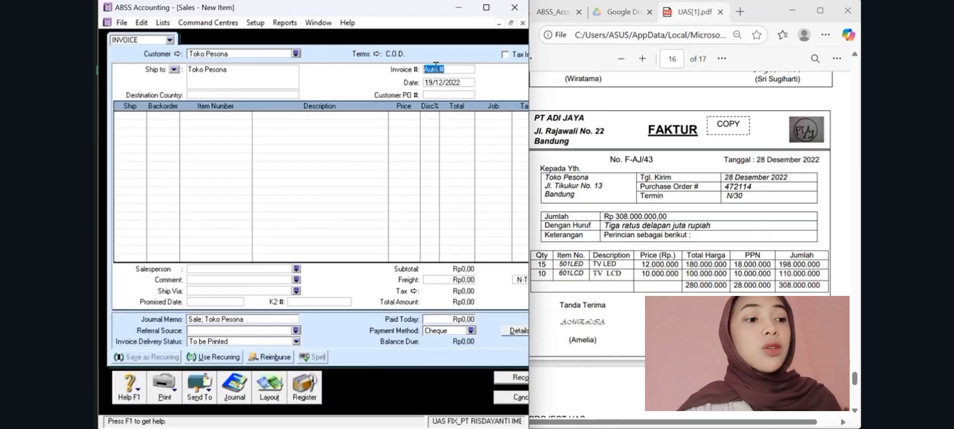
left_click(361, 53)
left_click(425, 146)
left_click(387, 171)
left_click(431, 305)
Number the Toko Pesona invoice F-AJ/43, date it 28/12/2022, and add a line of 15 501LED at 12.000.000 each
left_click(437, 69)
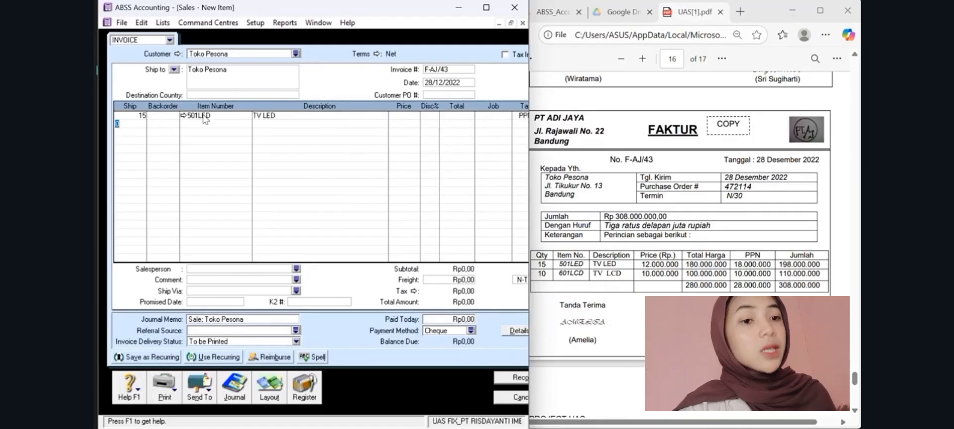
left_click(403, 116)
type("12000000")
key("Return")
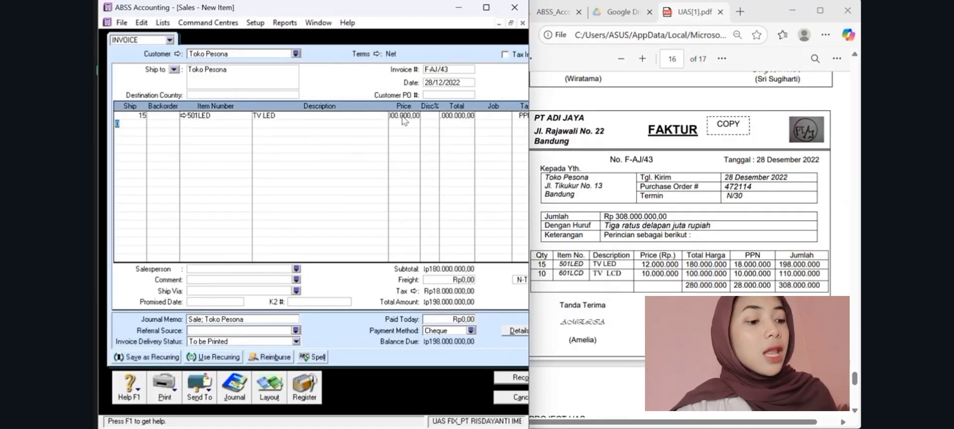
Add a line of 10 601LCD at 10.000.000 each to the Toko Pesona invoice and record the invoice
type("10")
key("Return")
left_click(199, 122)
type("601LCD")
key("Return")
left_click(400, 124)
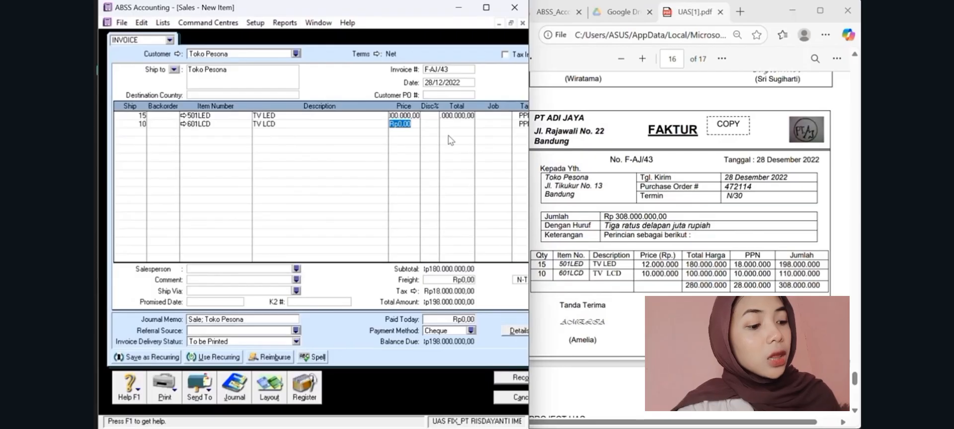
type("10000000")
key("Return")
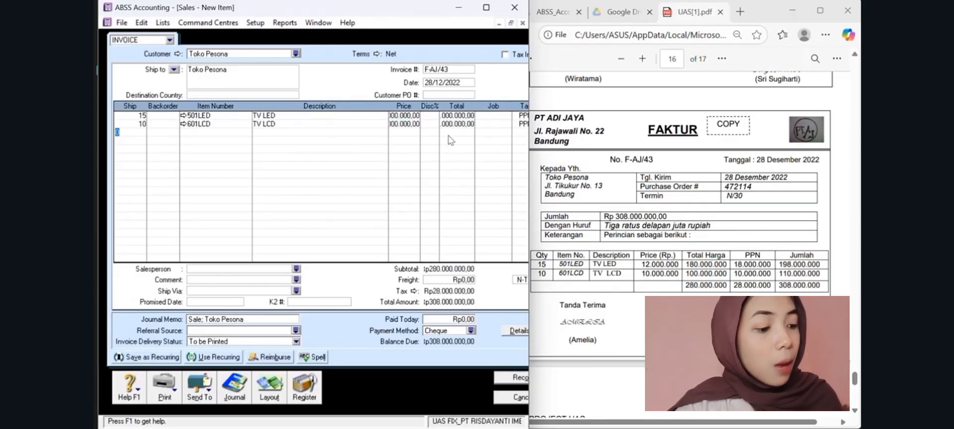
left_click(520, 381)
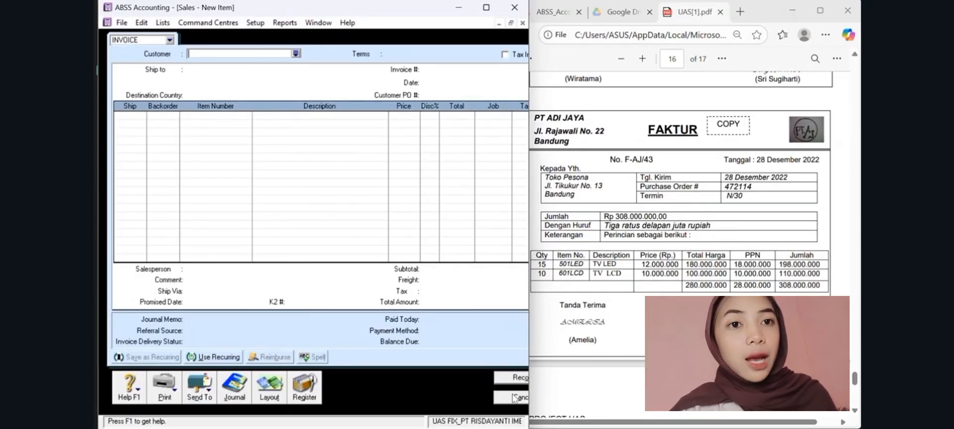